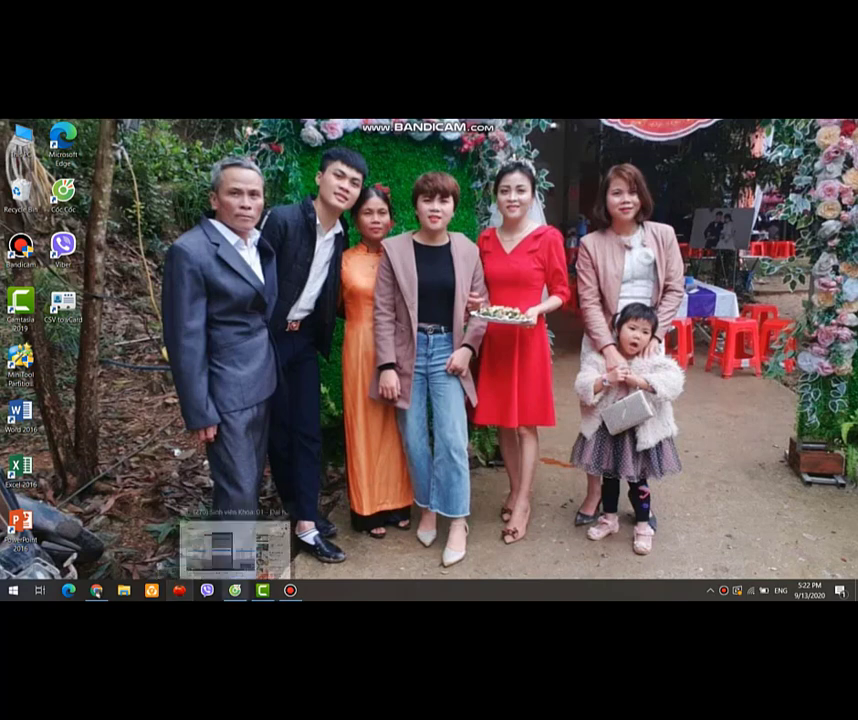
Start Excel and create a blank workbook.
mouse_move(290, 590)
mouse_move(262, 590)
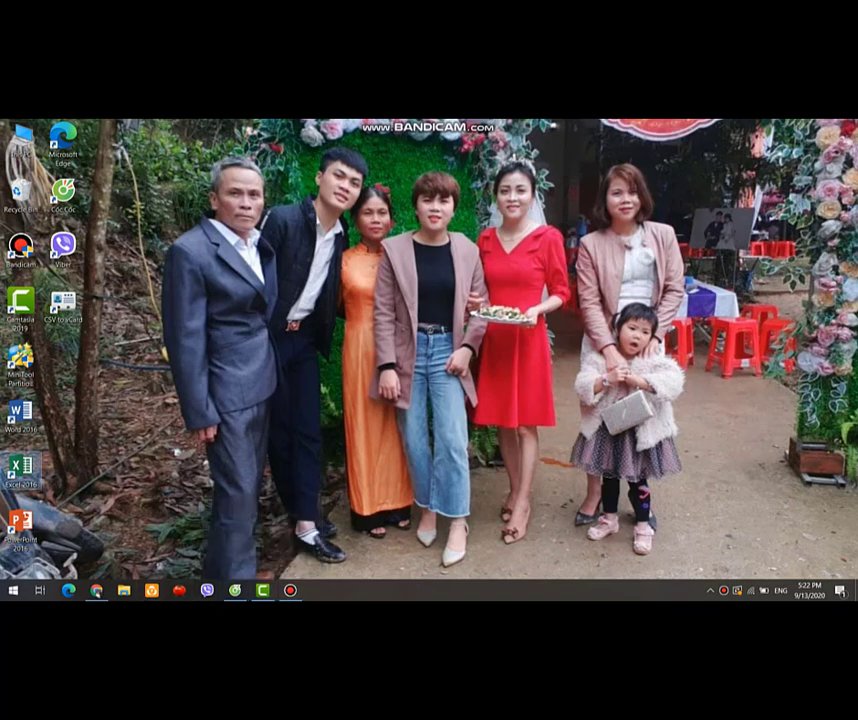
double_click(20, 468)
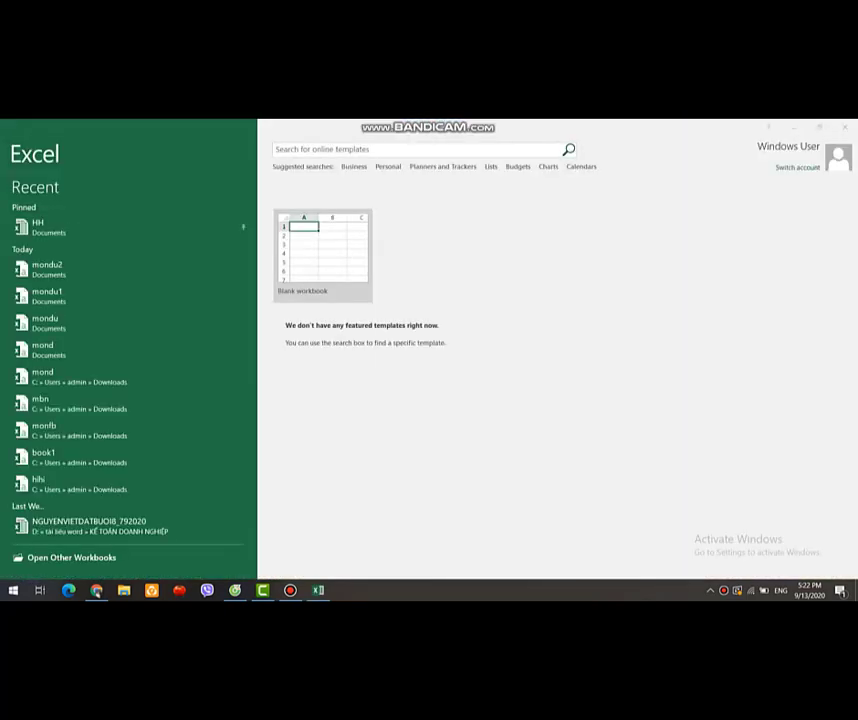
click(555, 226)
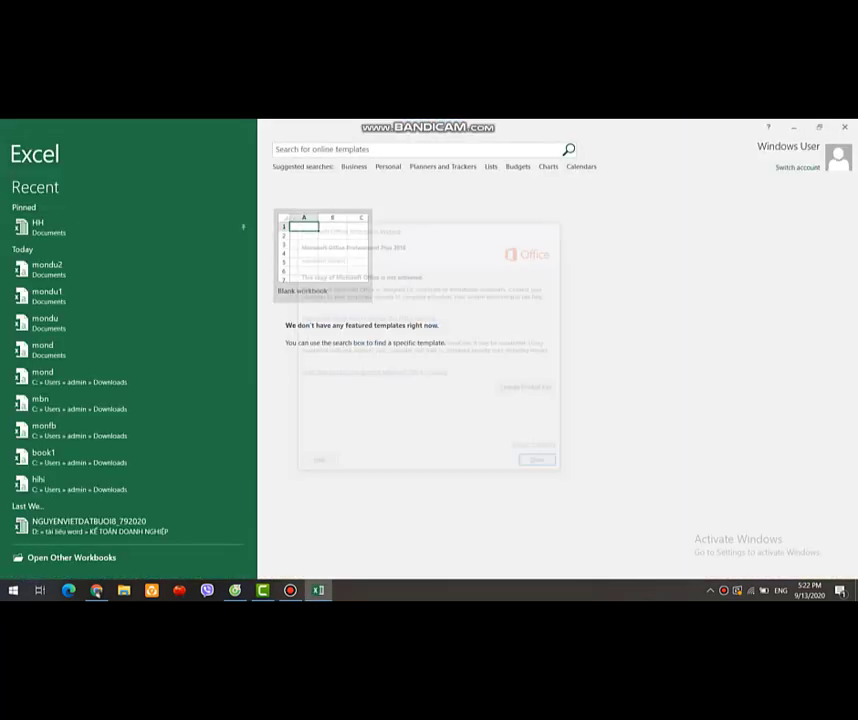
click(322, 250)
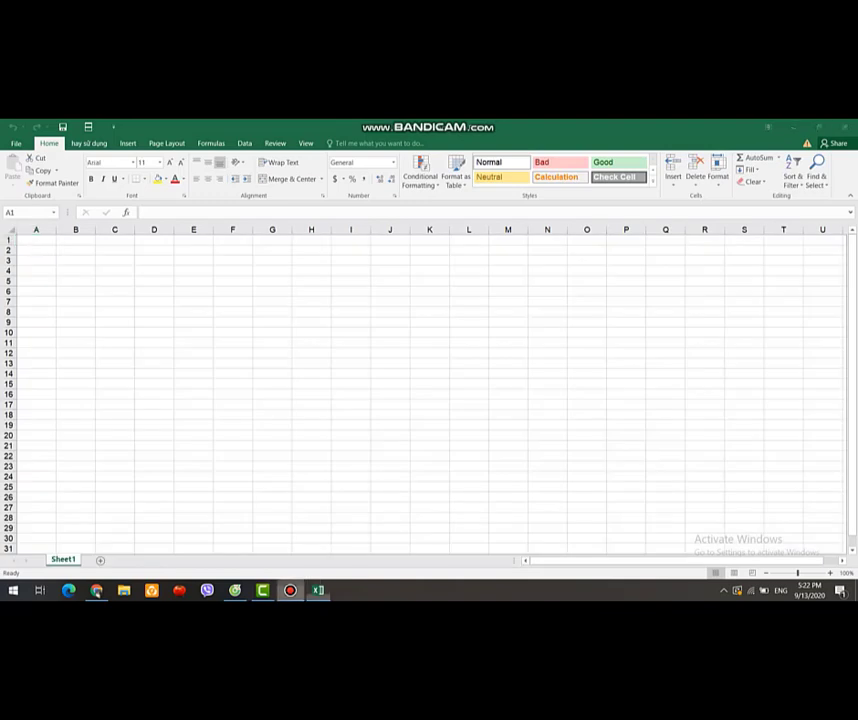
Save the first phone number workbook to Downloads as Book1.csv in CSV (Comma delimited) format, keeping that format.
key(alt+Tab)
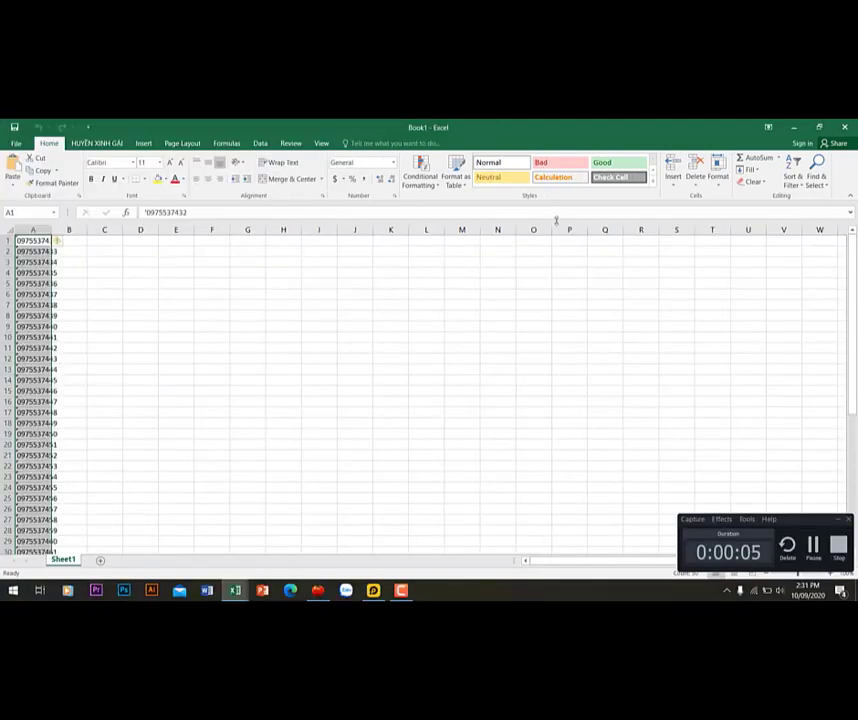
key(F12)
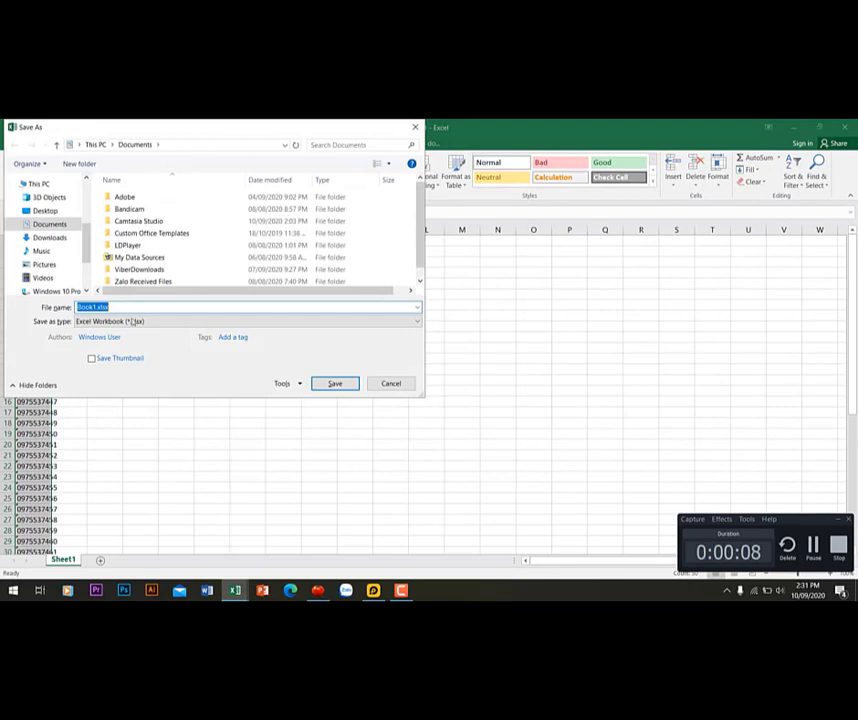
click(62, 239)
click(160, 321)
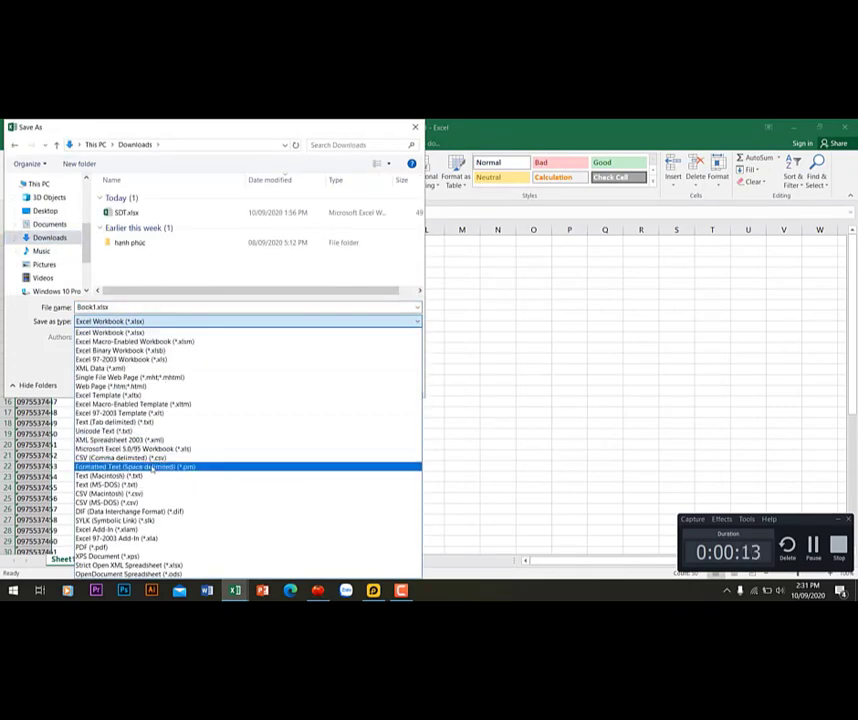
click(257, 459)
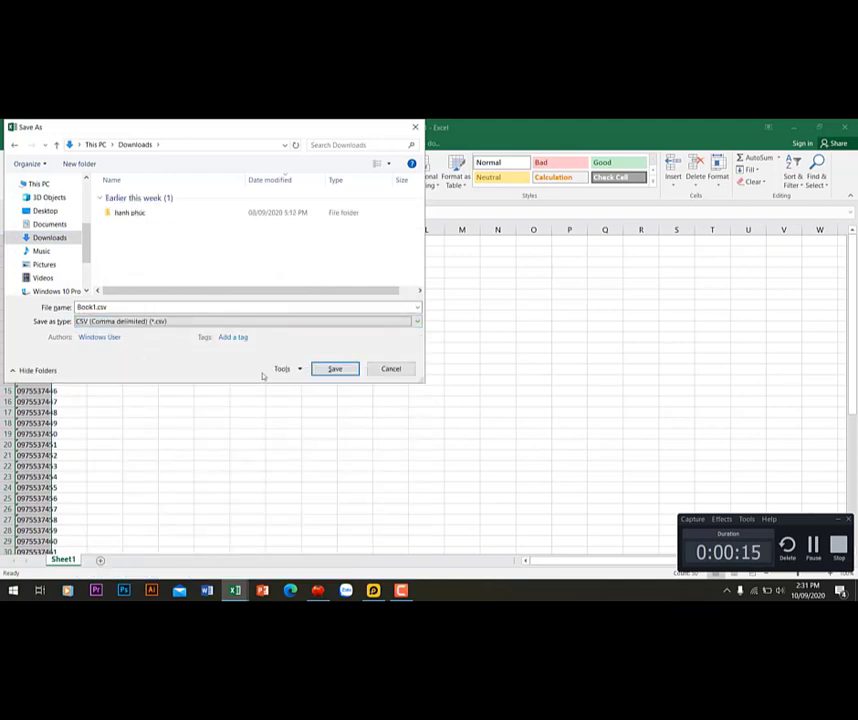
click(335, 369)
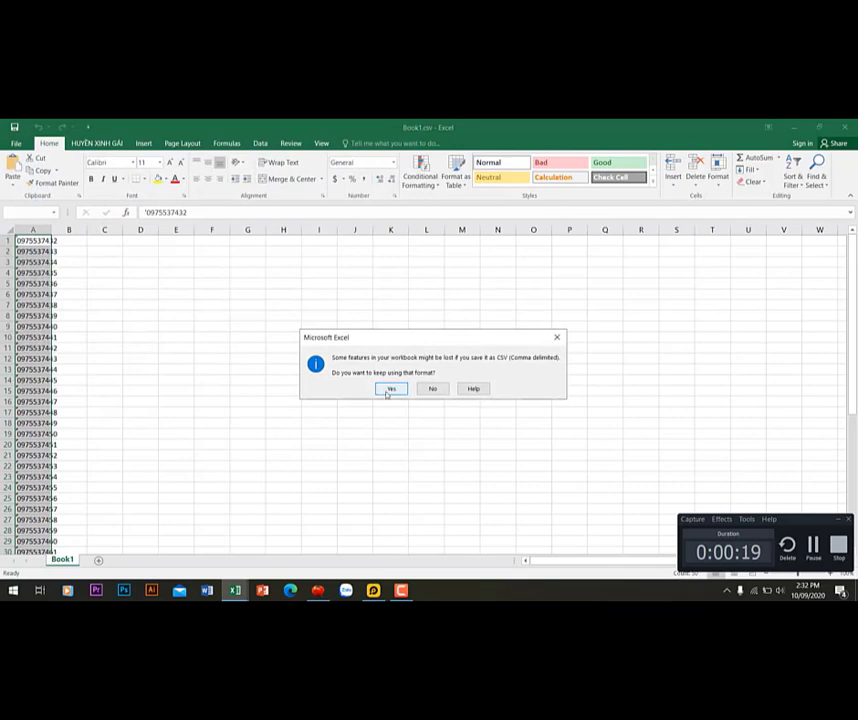
click(389, 389)
Close the Book1.csv workbook, saving its changes.
key(ctrl+w)
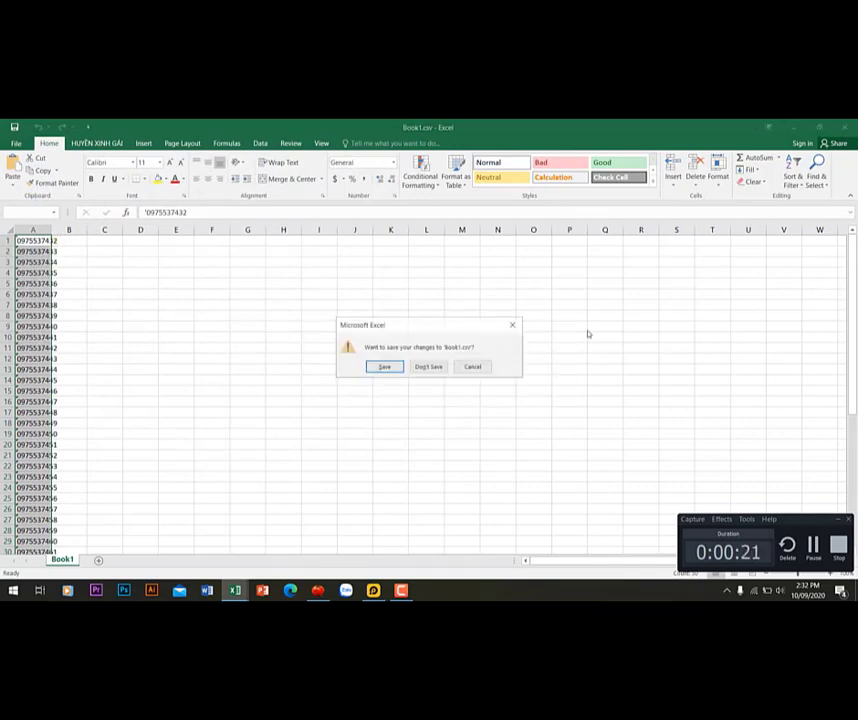
click(384, 366)
click(390, 389)
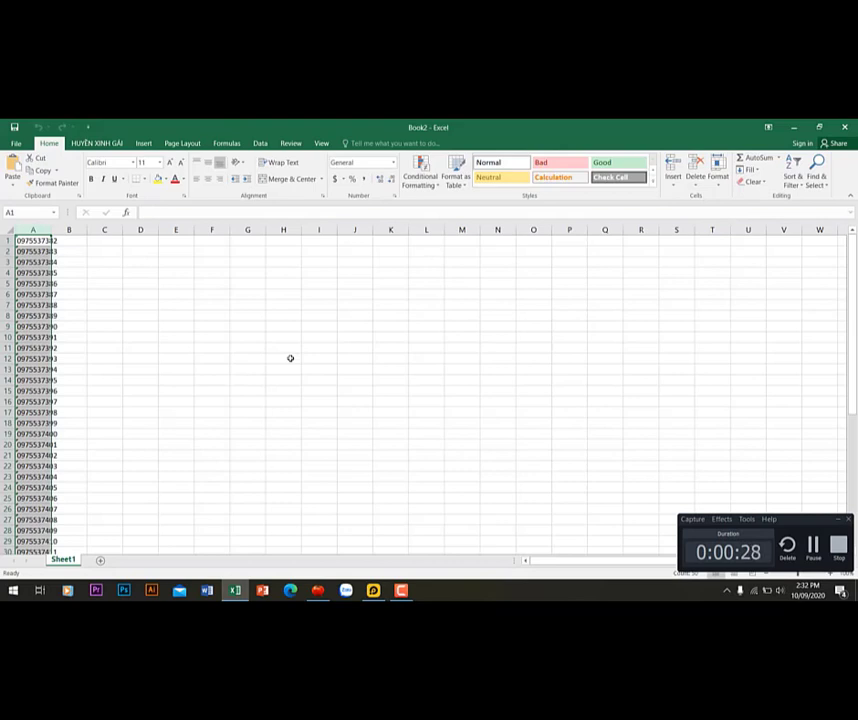
Save the second phone number workbook to Downloads as Book2.csv in CSV (Comma delimited) format.
key(F12)
click(245, 321)
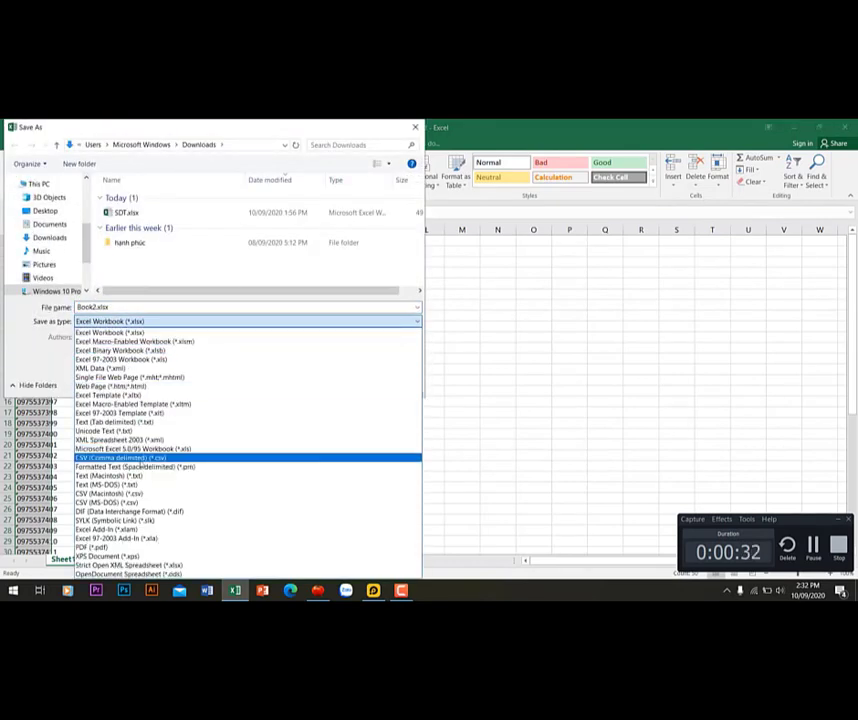
click(140, 459)
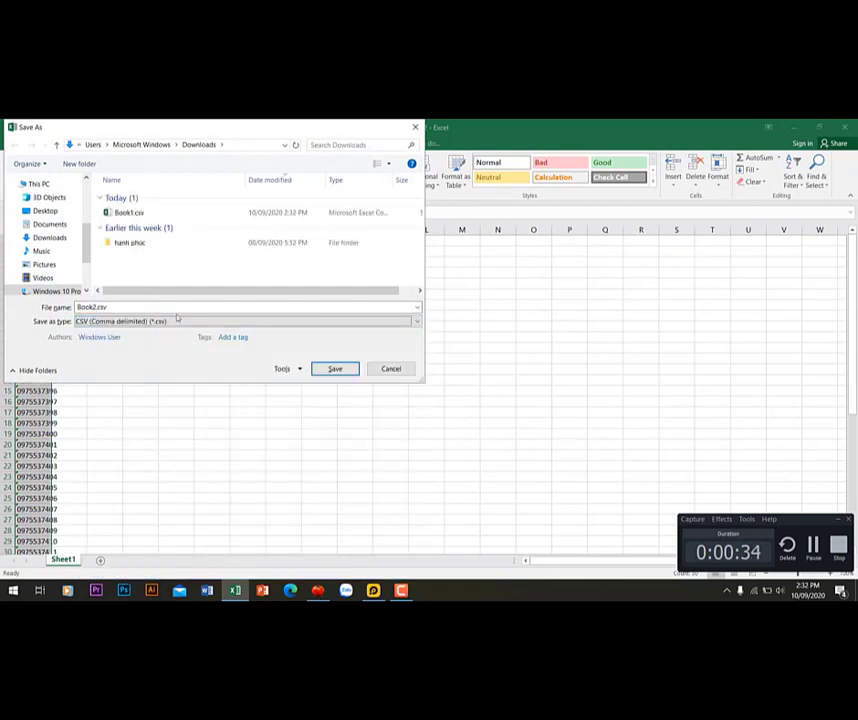
click(50, 237)
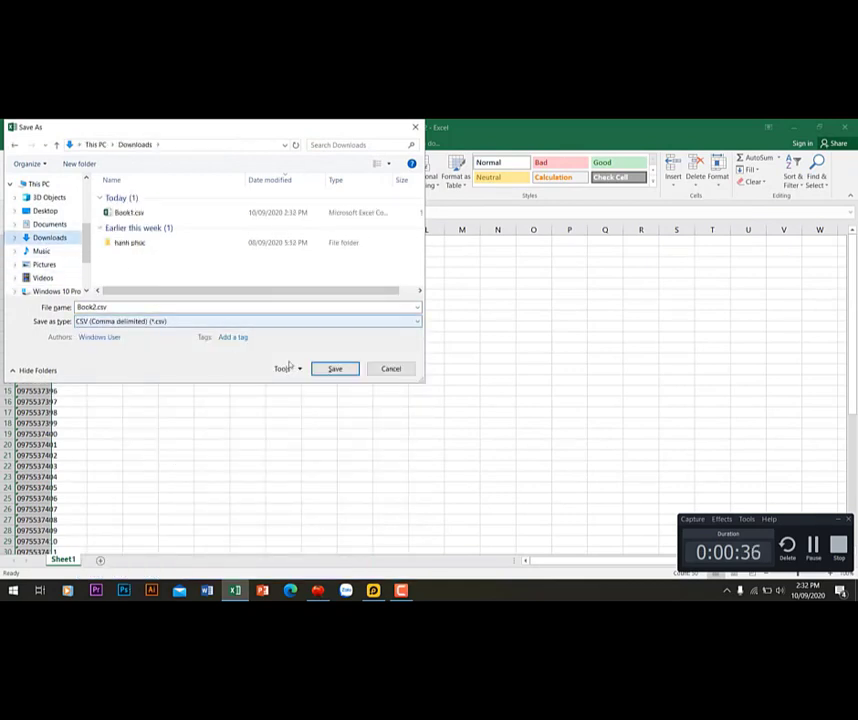
click(335, 370)
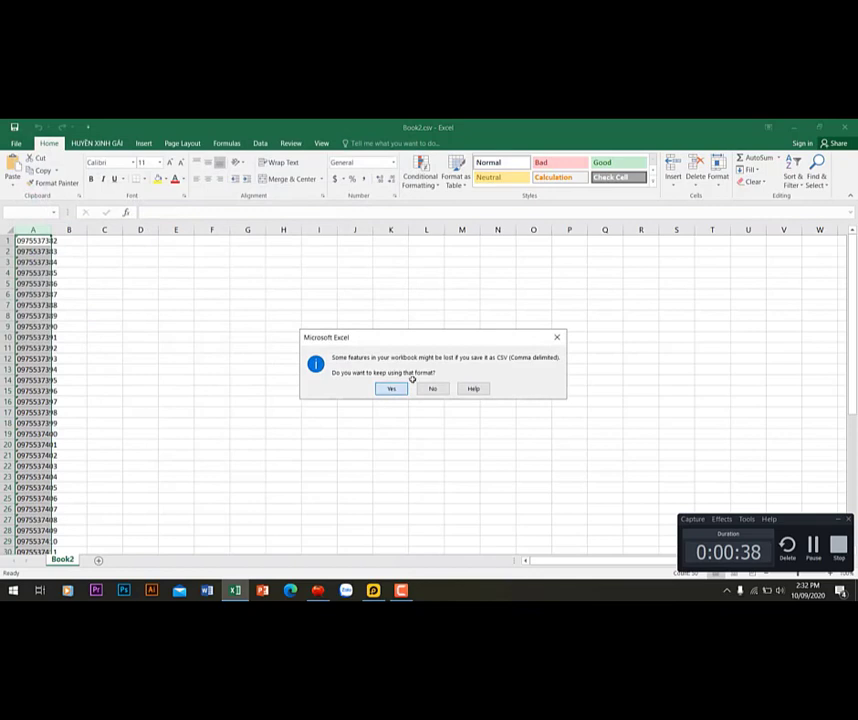
key(Return)
key(ctrl+w)
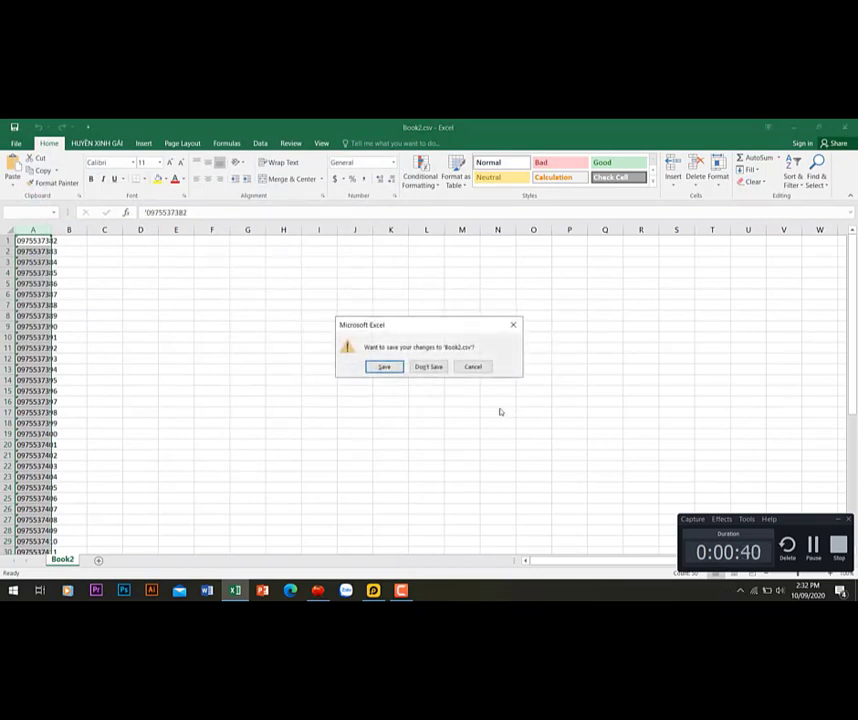
click(390, 370)
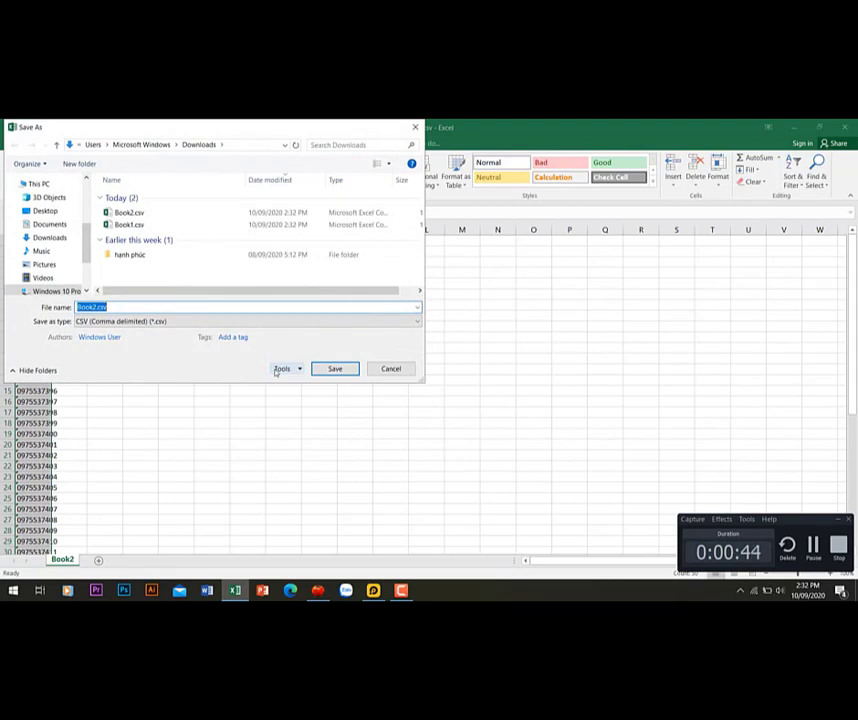
click(390, 368)
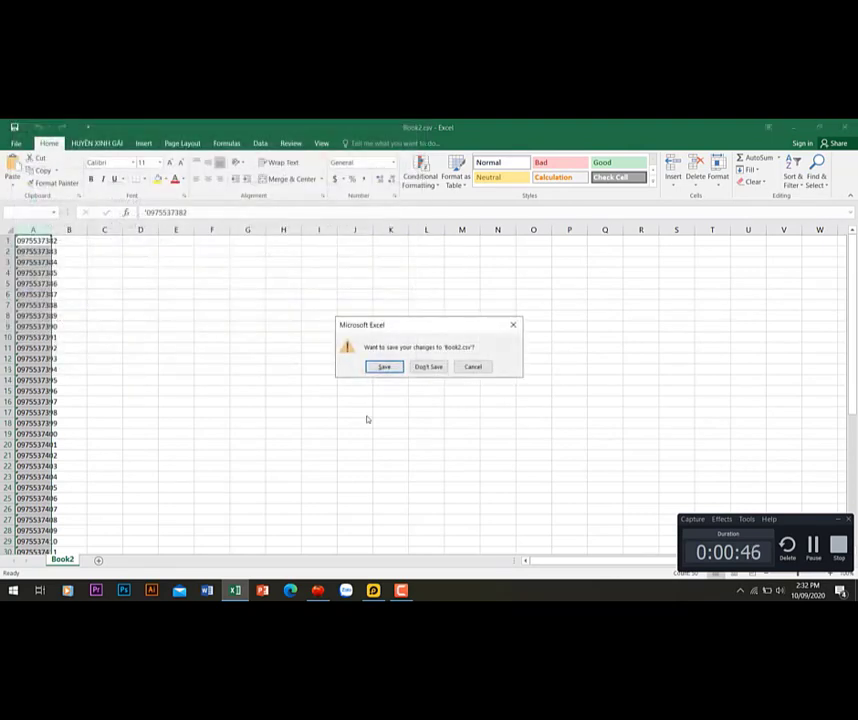
click(513, 324)
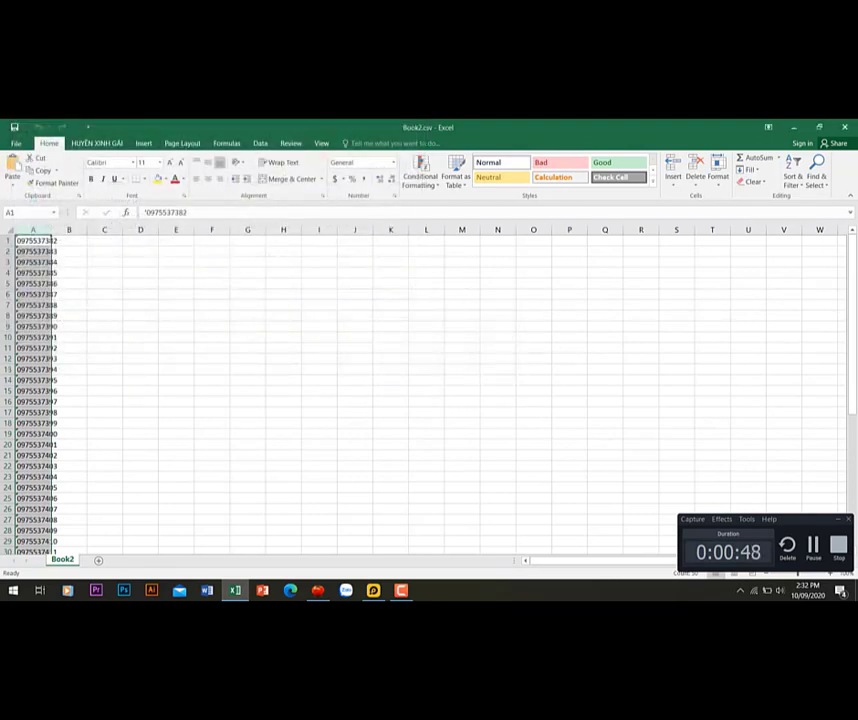
Close the Book2.csv workbook, saving it as CSV (Comma delimited) over the existing file in Downloads.
click(847, 128)
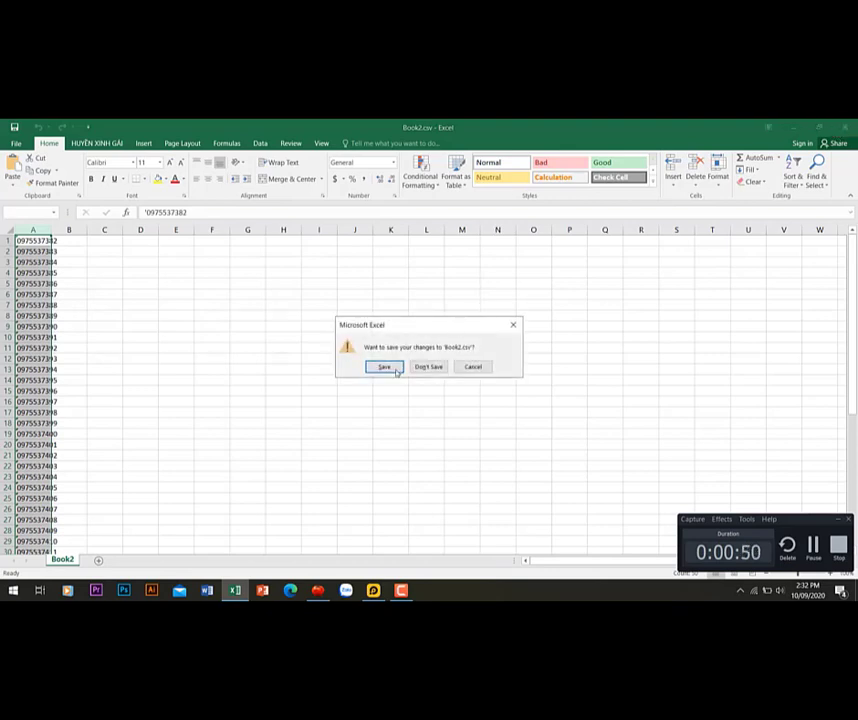
click(396, 370)
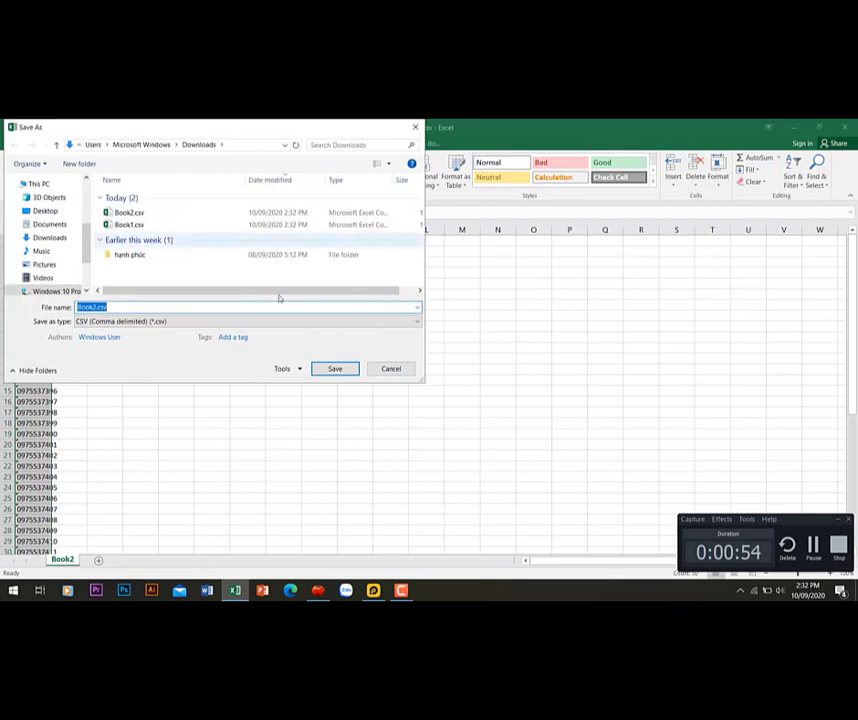
click(196, 322)
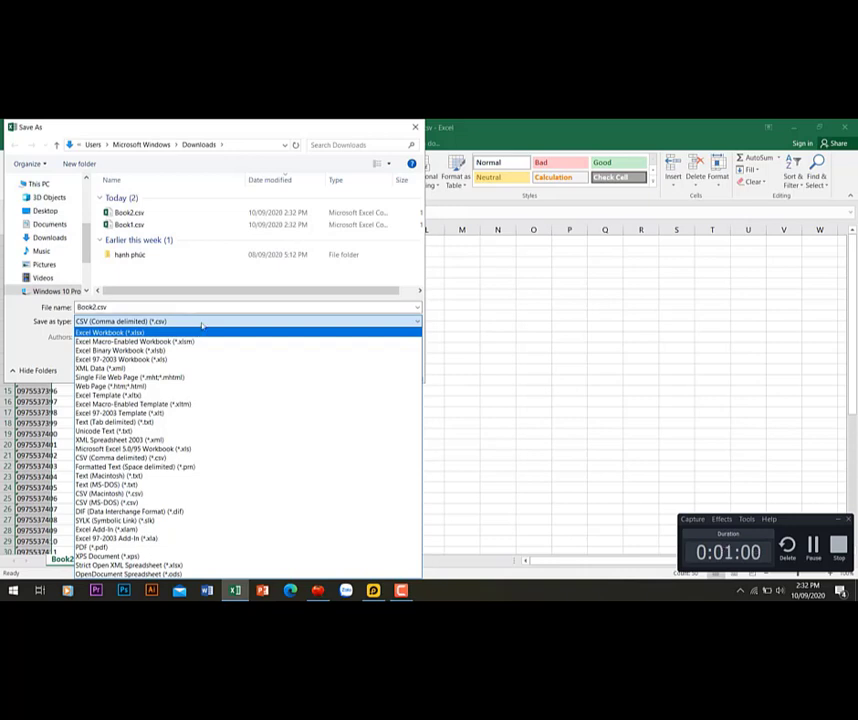
click(203, 332)
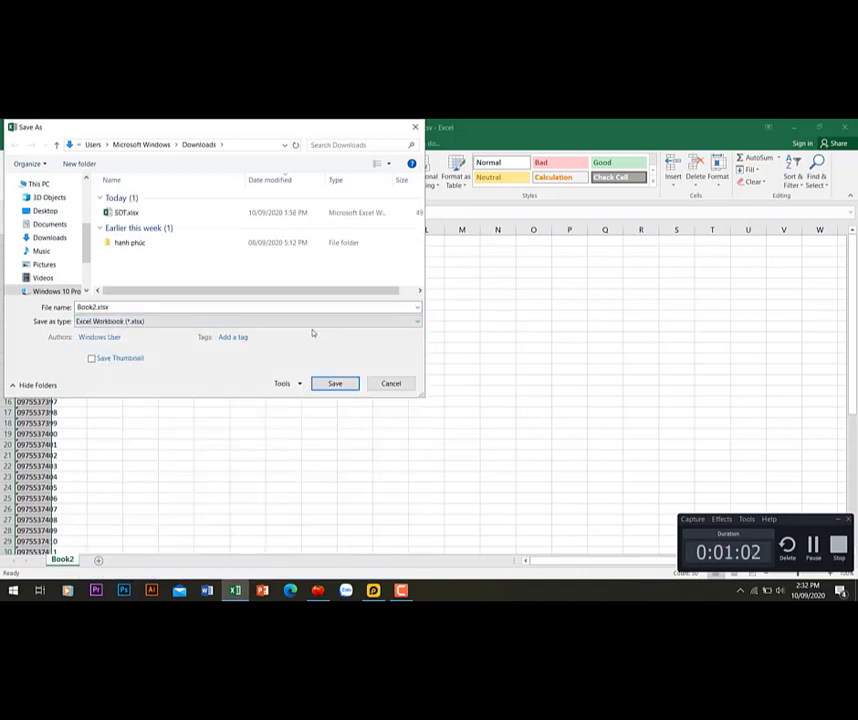
key(Escape)
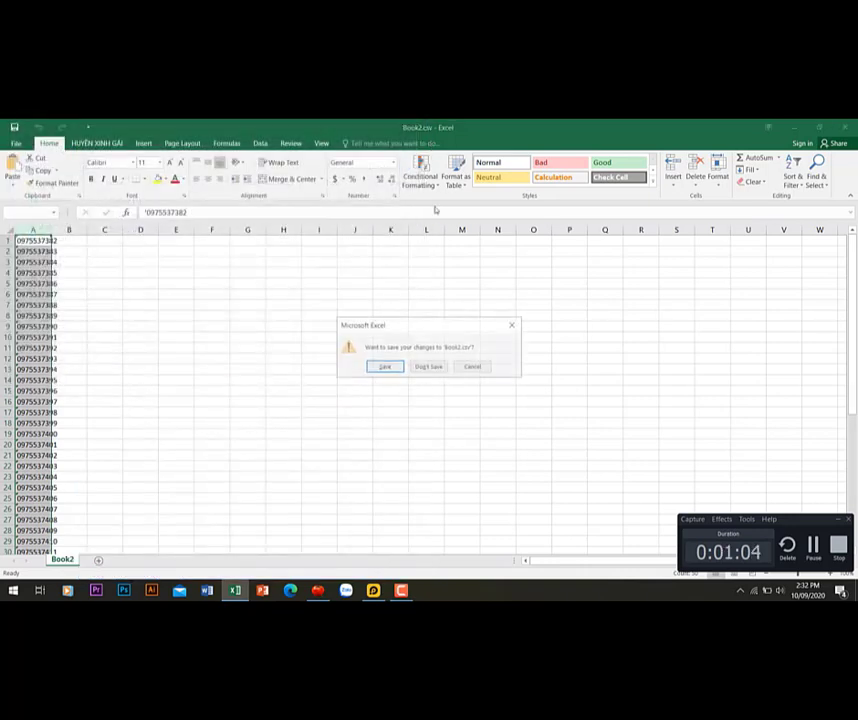
click(388, 368)
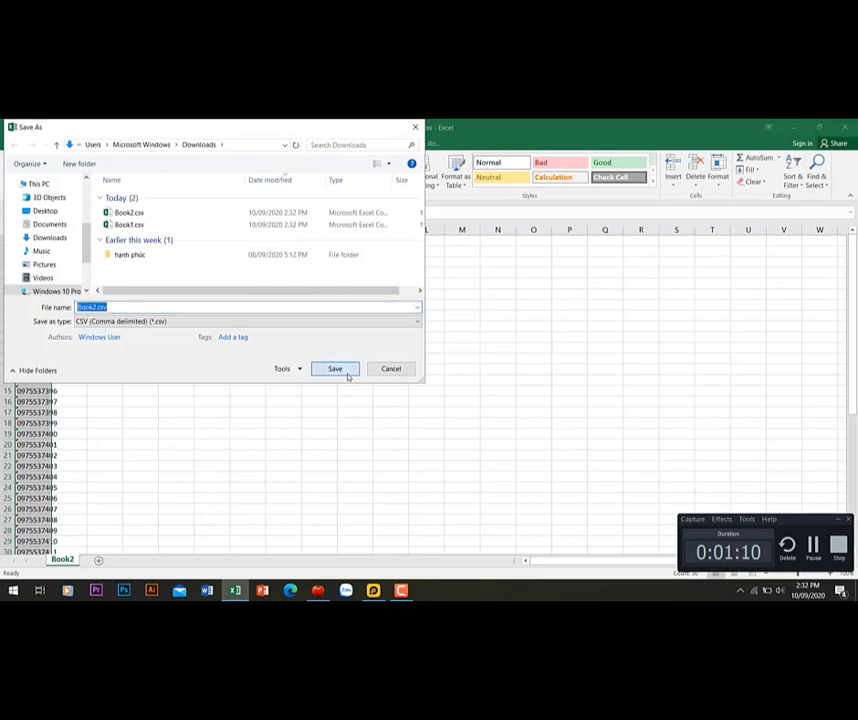
click(349, 373)
click(455, 355)
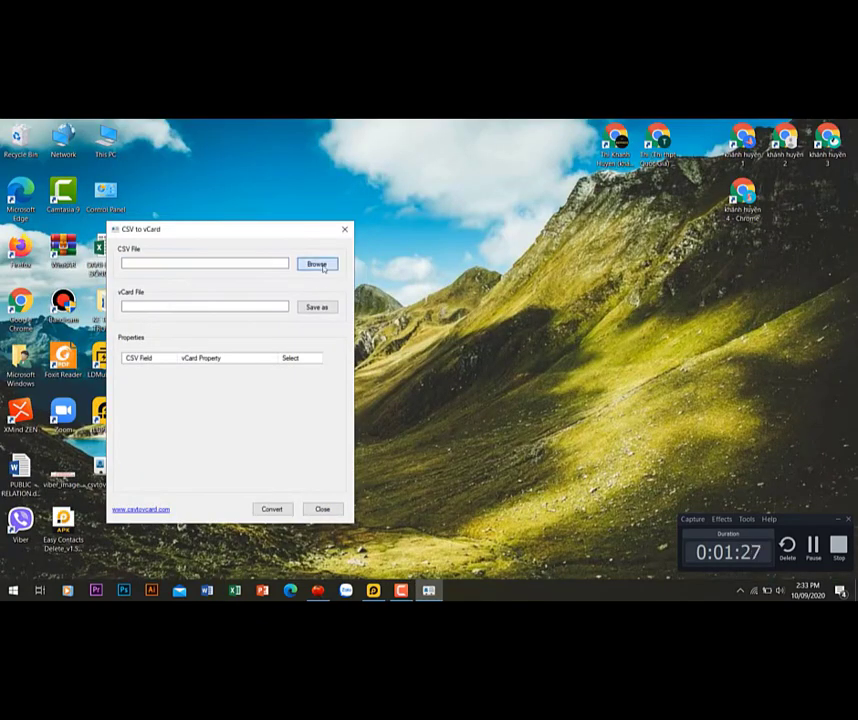
Load Book1.csv from Downloads into CSV to vCard as the source file.
click(316, 264)
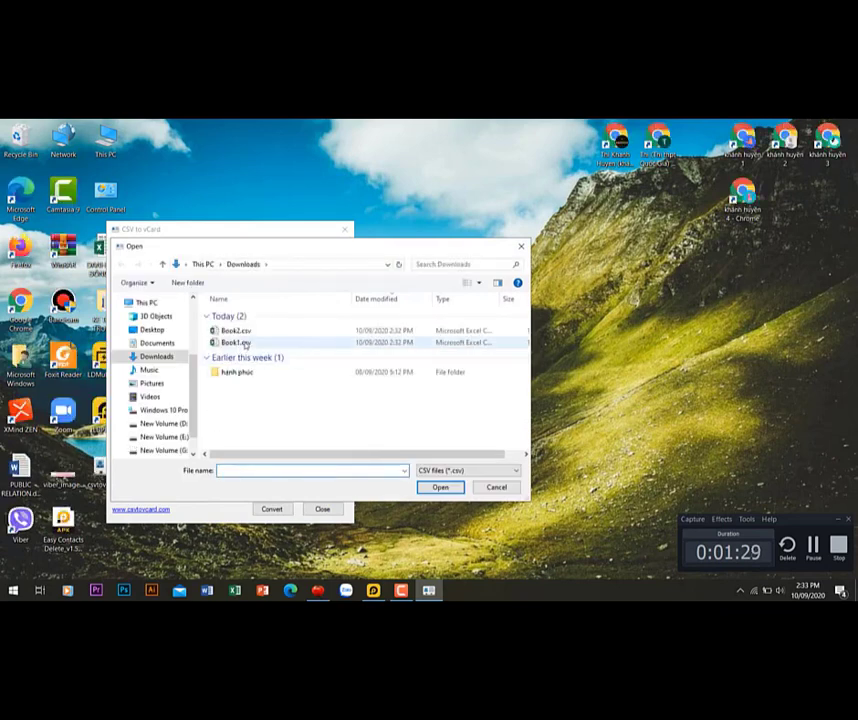
click(276, 344)
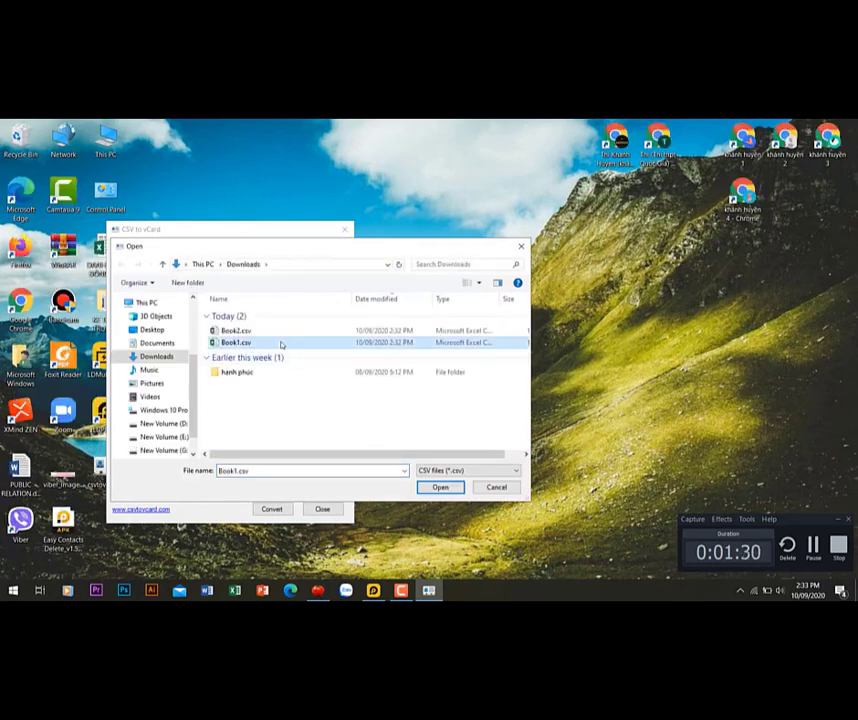
click(441, 487)
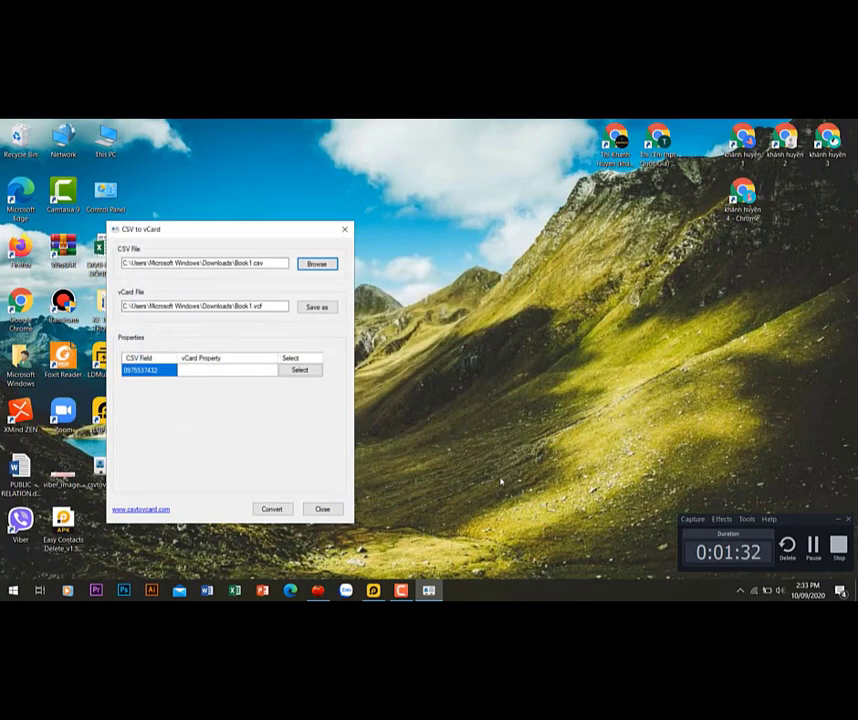
Convert Book1.csv to a vCard file with its CSV field mapped to Mobile Phone, and close the converter.
click(298, 370)
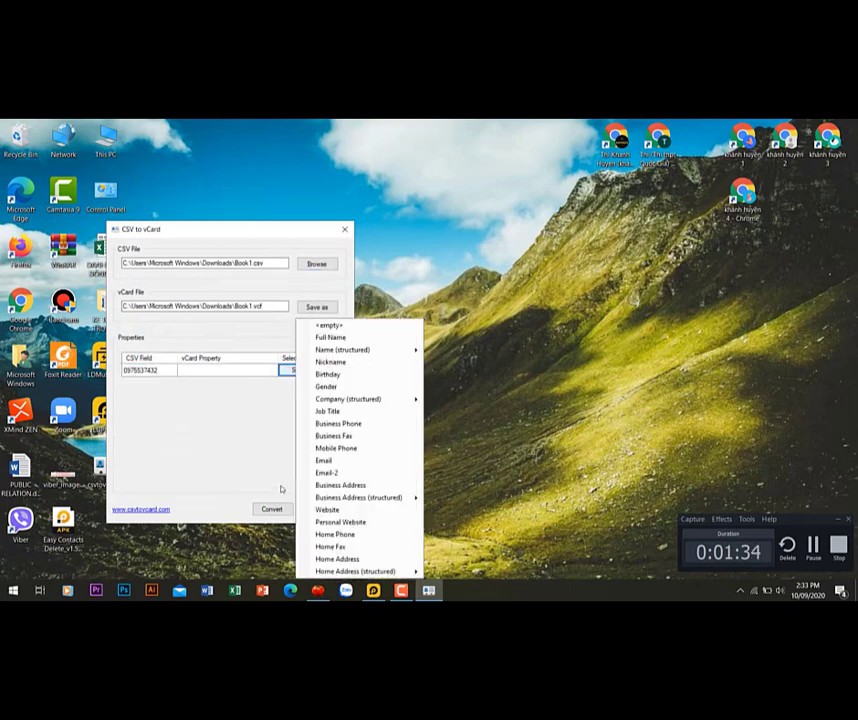
click(350, 448)
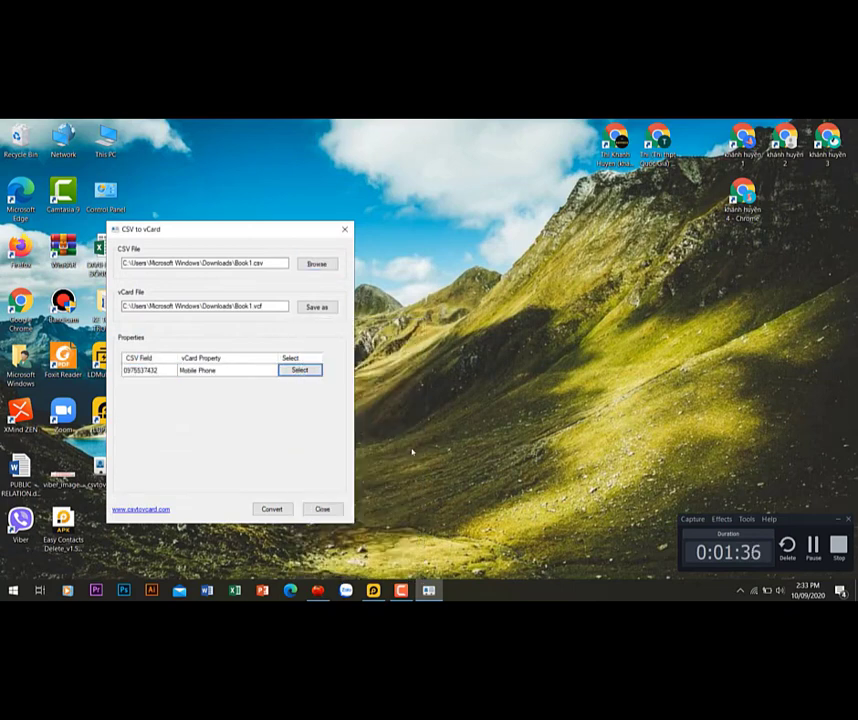
click(273, 509)
click(493, 396)
click(345, 229)
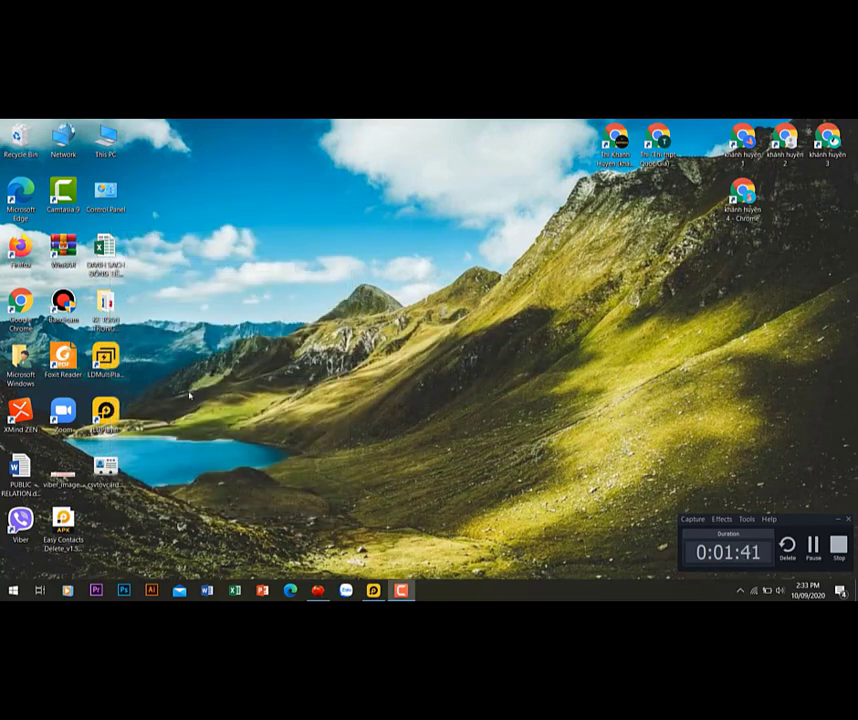
Bring up LDPlayer, move Book1.vcf from the Downloads folder to the desktop, and clear File Explorer out of the way.
click(373, 590)
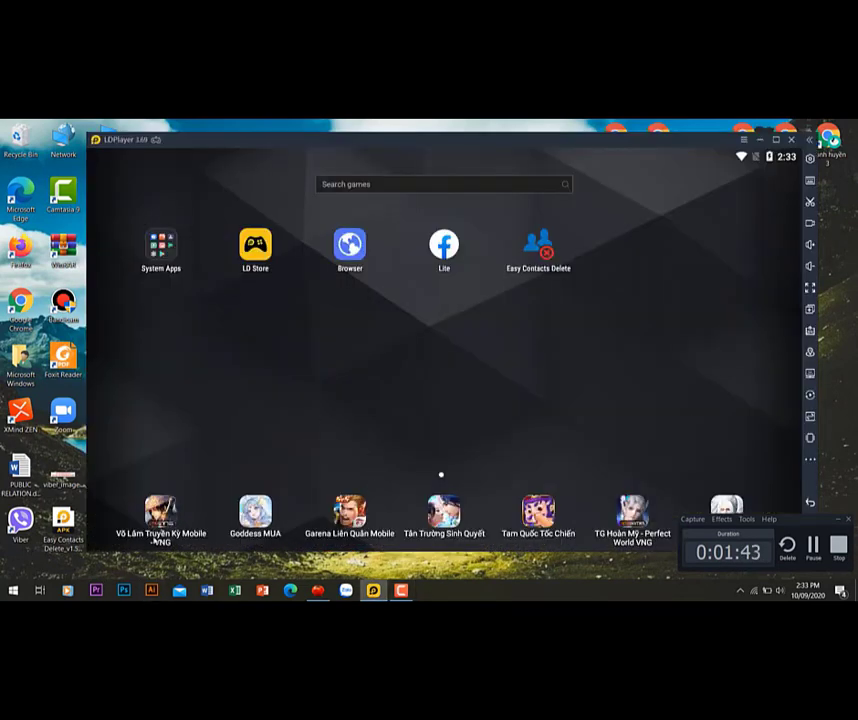
drag(373, 144, 501, 137)
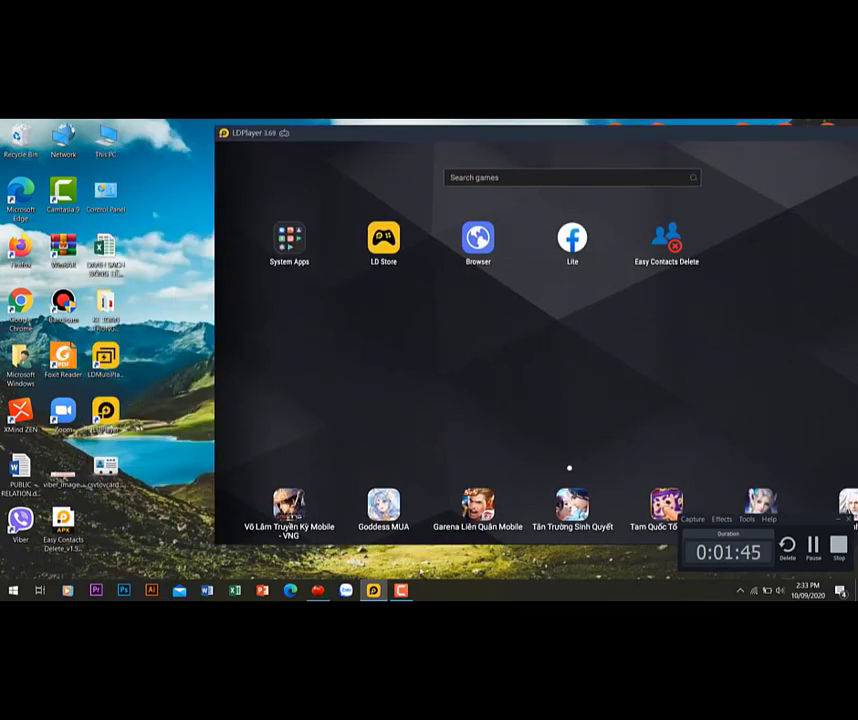
key(super+e)
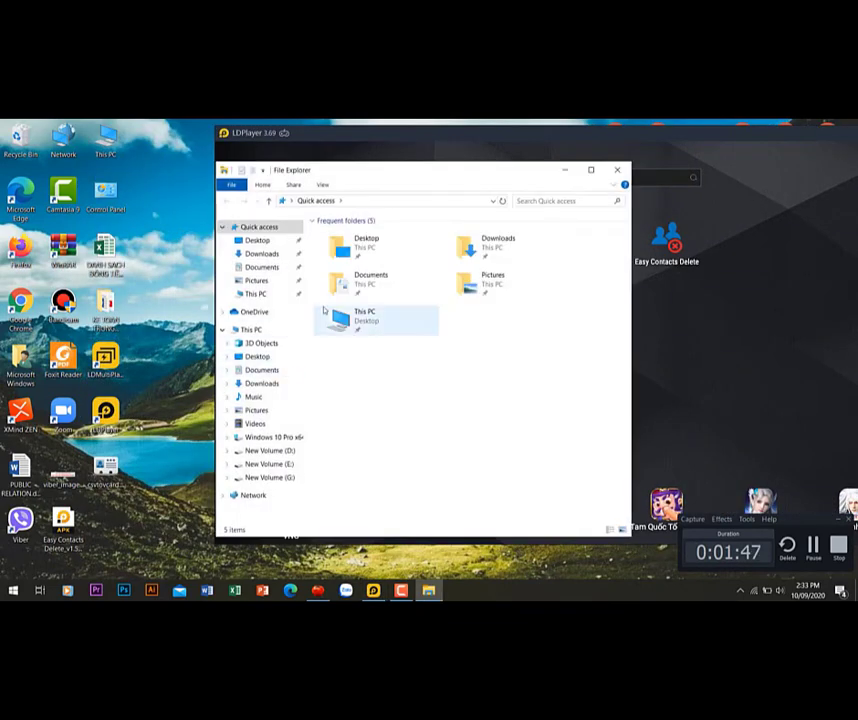
click(264, 253)
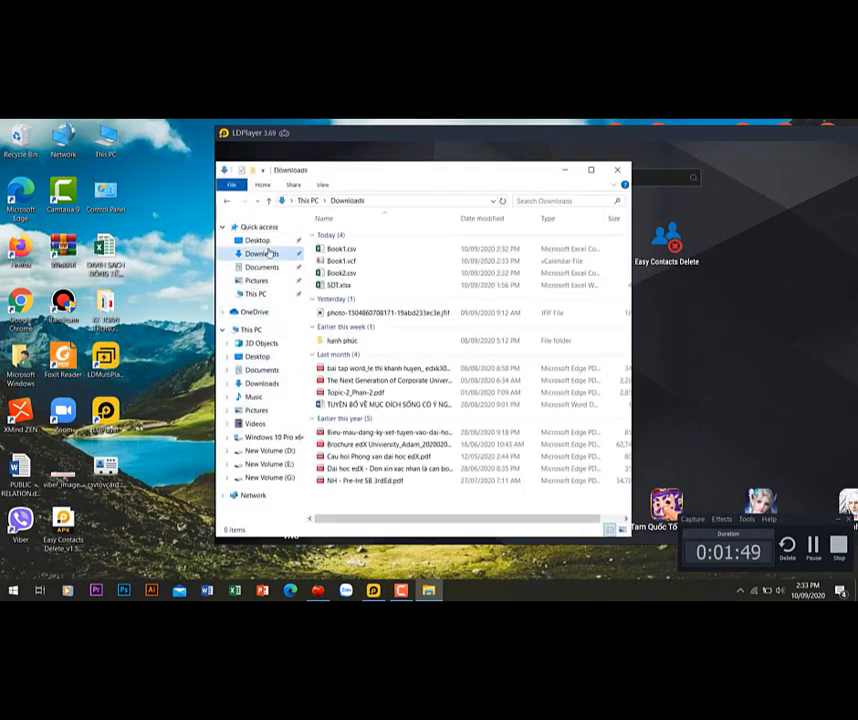
drag(352, 261, 148, 545)
click(389, 261)
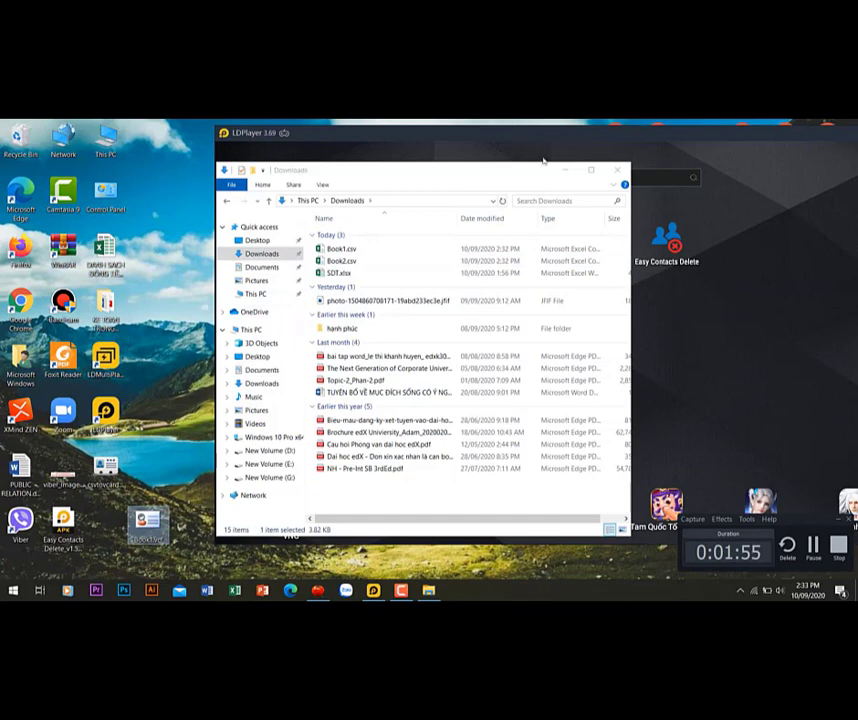
click(567, 172)
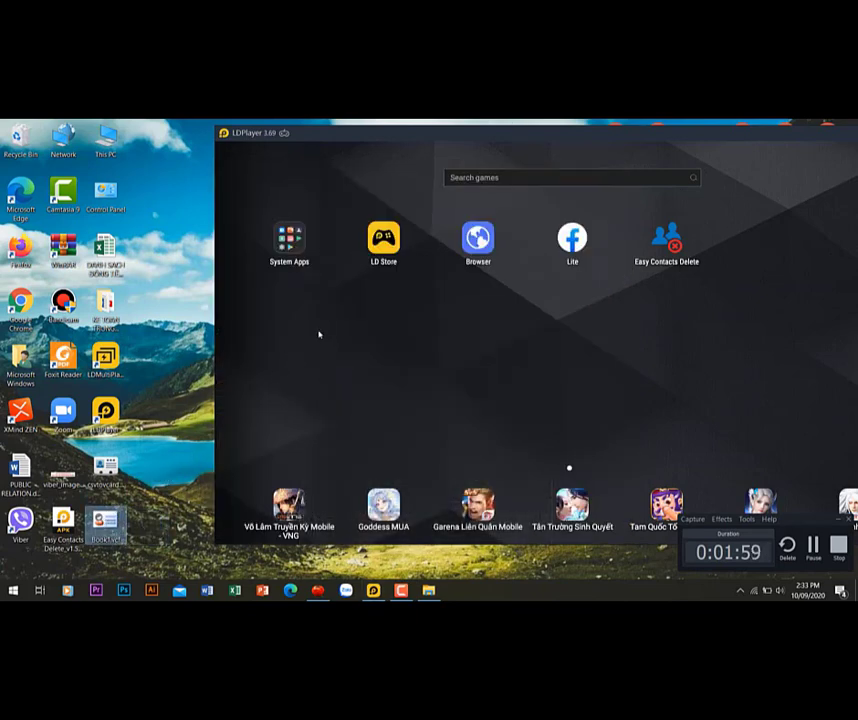
Transfer Book1.vcf from the desktop into LDPlayer and import it with Contacts, just once.
drag(319, 334, 319, 334)
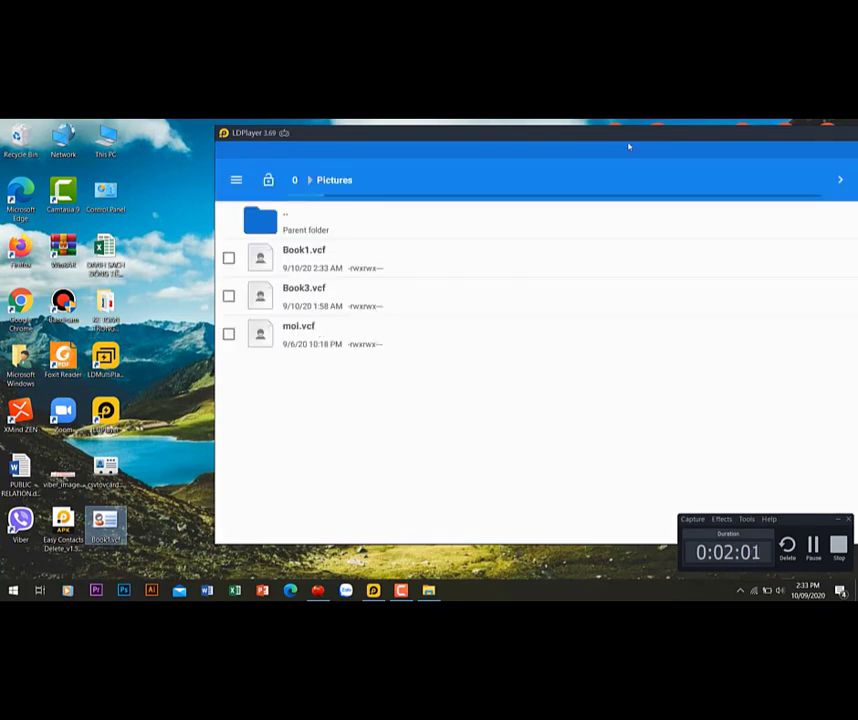
drag(629, 139, 530, 144)
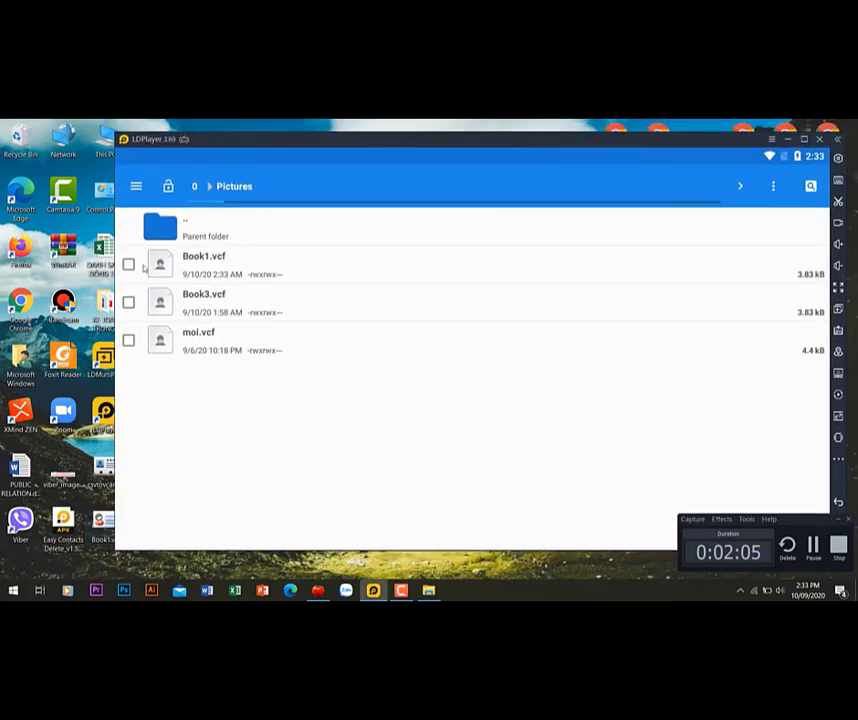
click(246, 269)
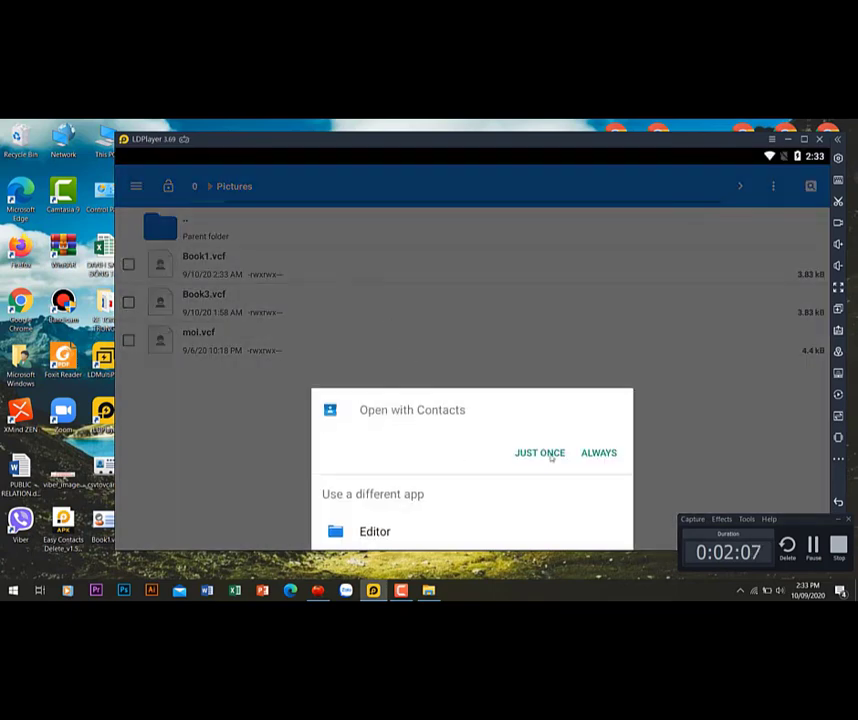
click(550, 473)
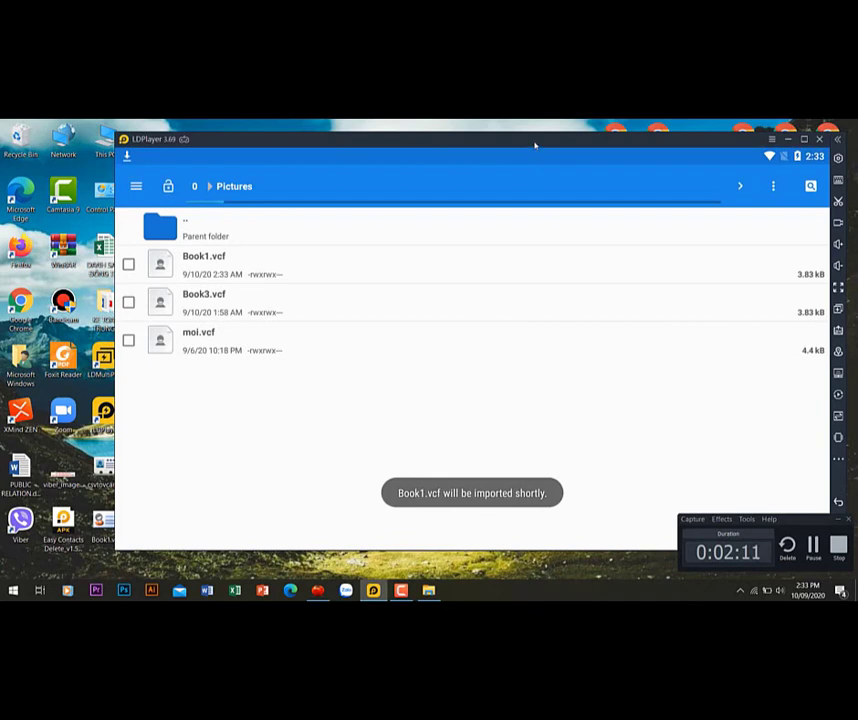
Open LDPlayer's Contacts app, look through the imported phone numbers in all contacts, and return to the home screen.
drag(535, 146, 430, 129)
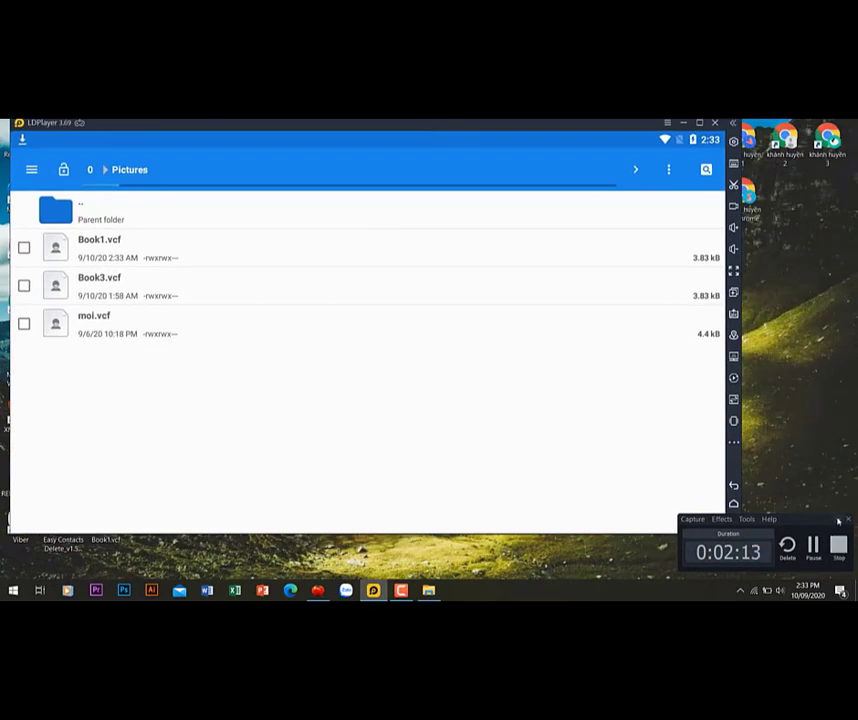
click(838, 520)
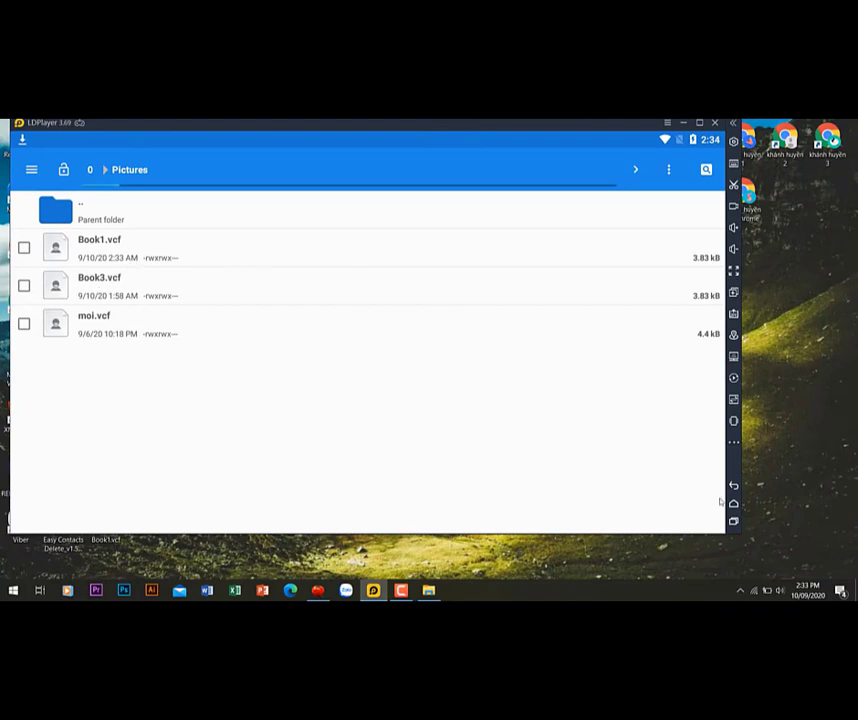
click(733, 504)
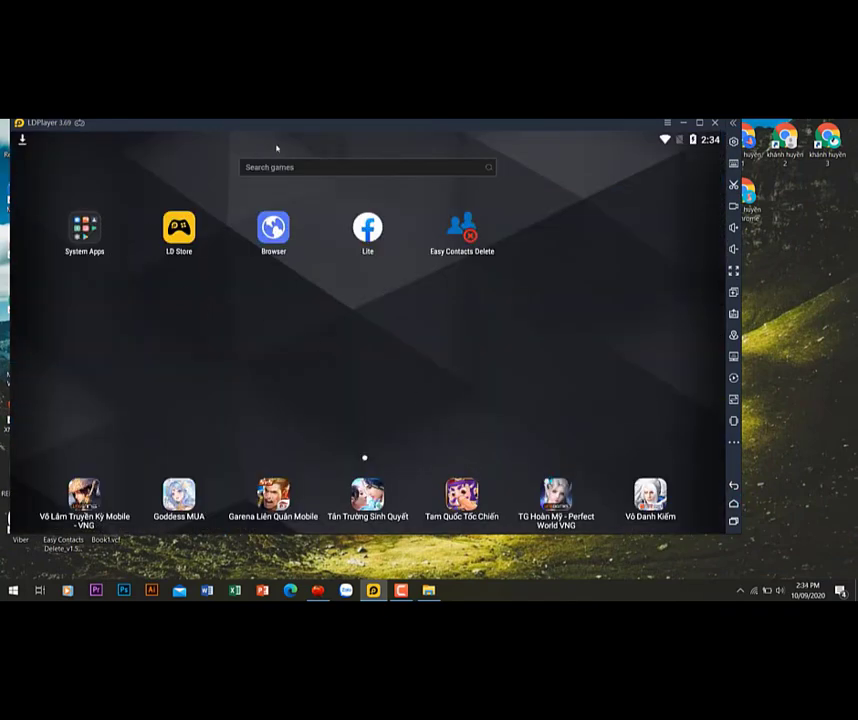
drag(301, 134, 427, 160)
click(222, 258)
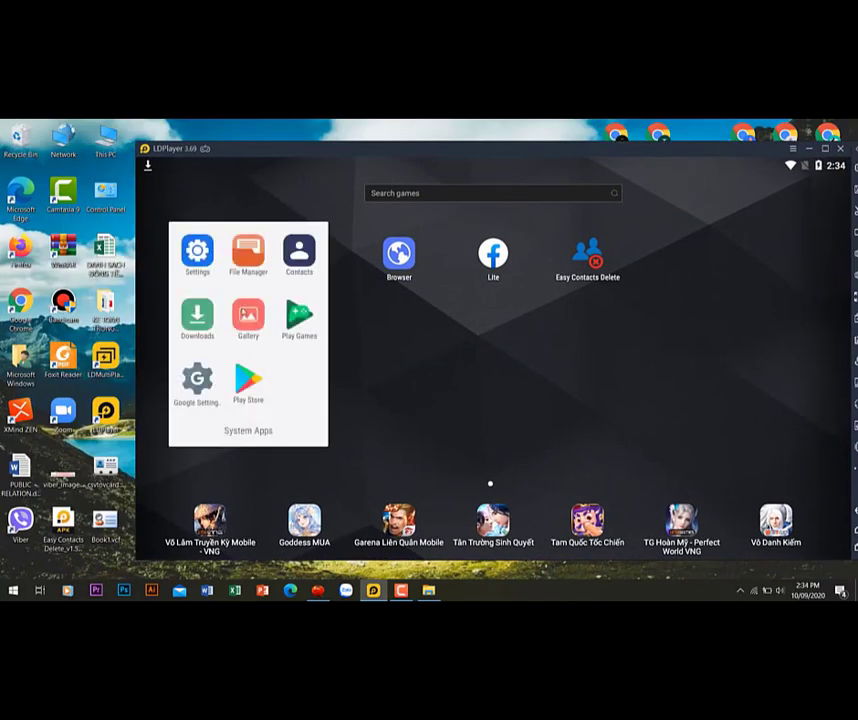
click(300, 255)
scroll(414, 360, down, 15)
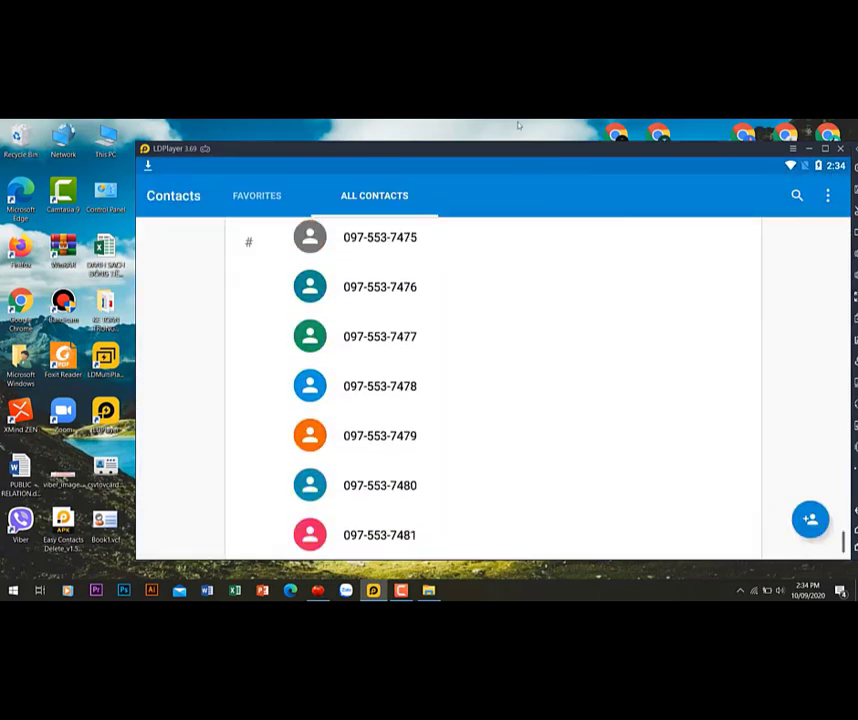
drag(534, 153, 477, 153)
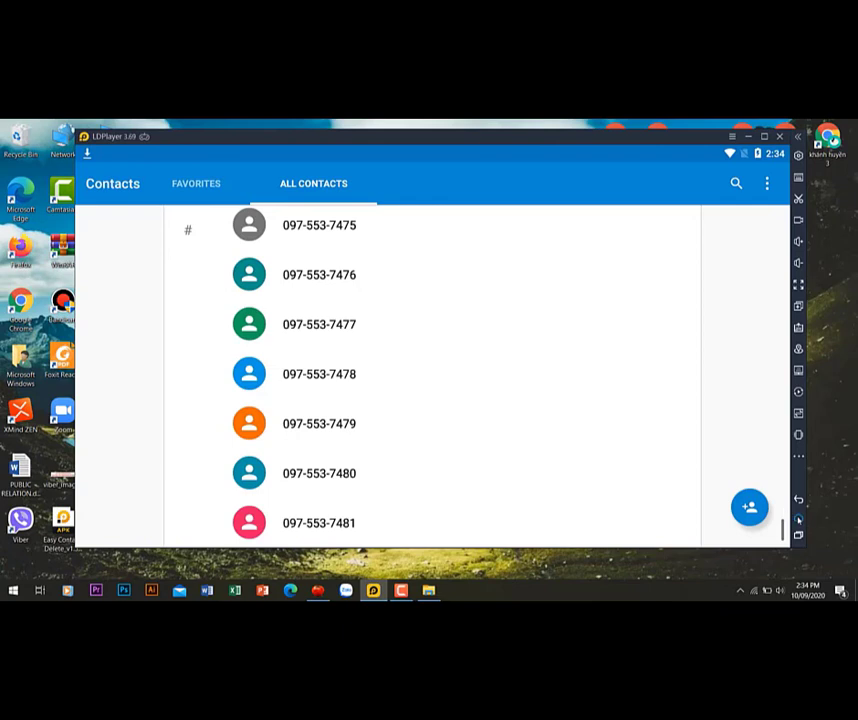
click(798, 518)
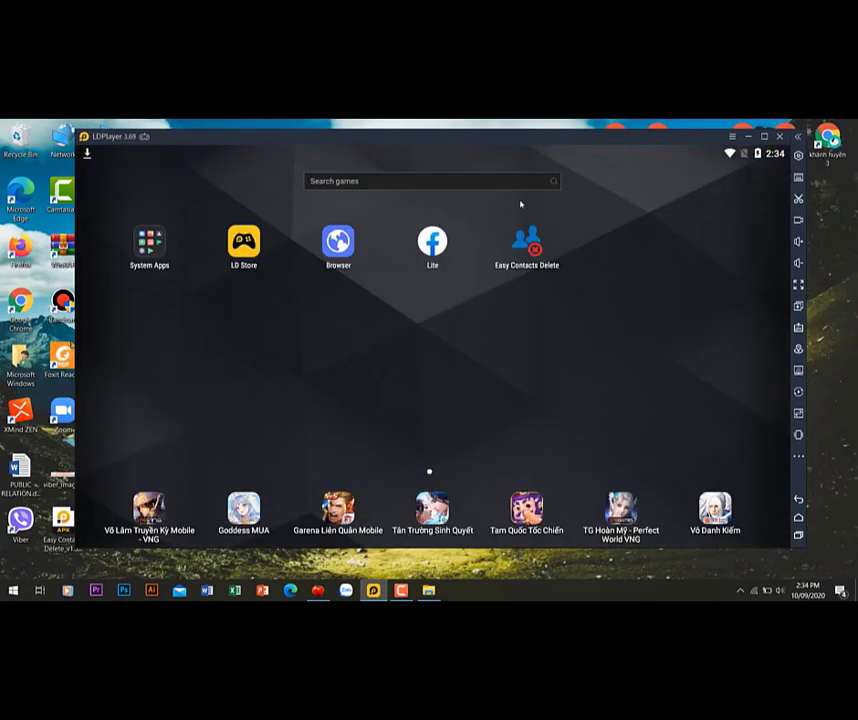
click(400, 591)
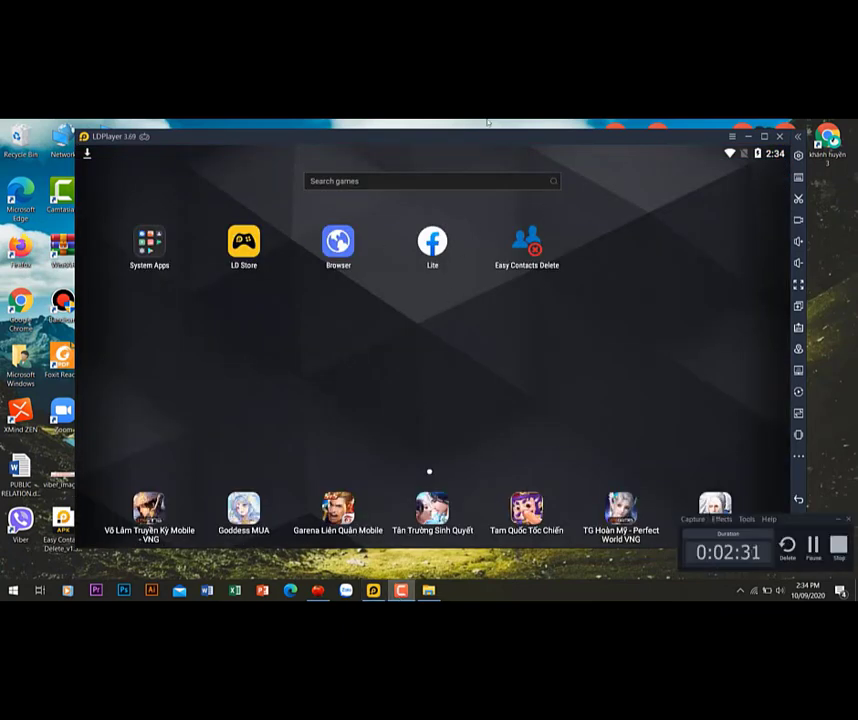
drag(536, 140, 536, 129)
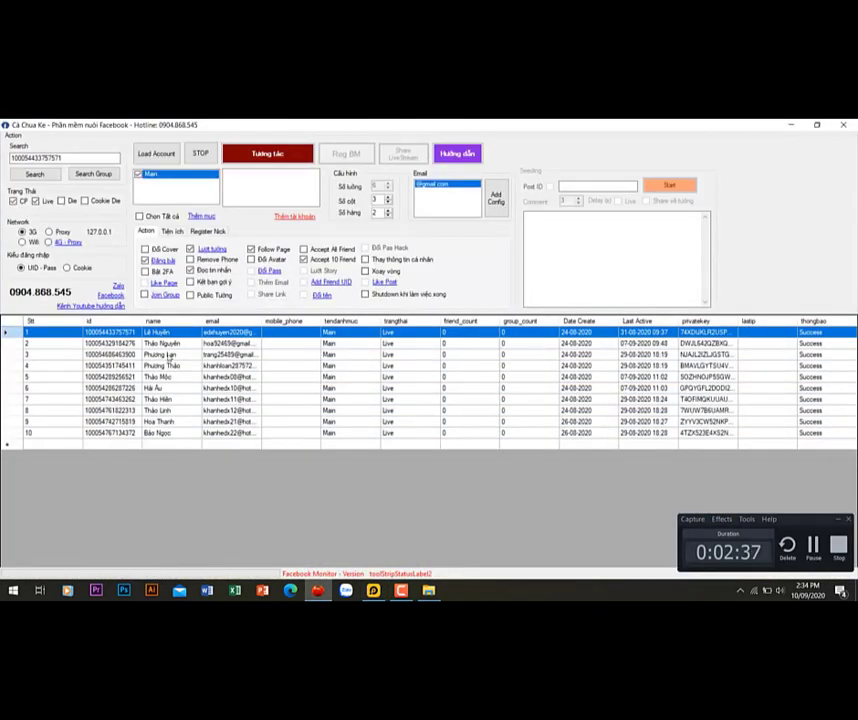
Log the third account in the Cà Chua Ke list into Facebook.
click(170, 356)
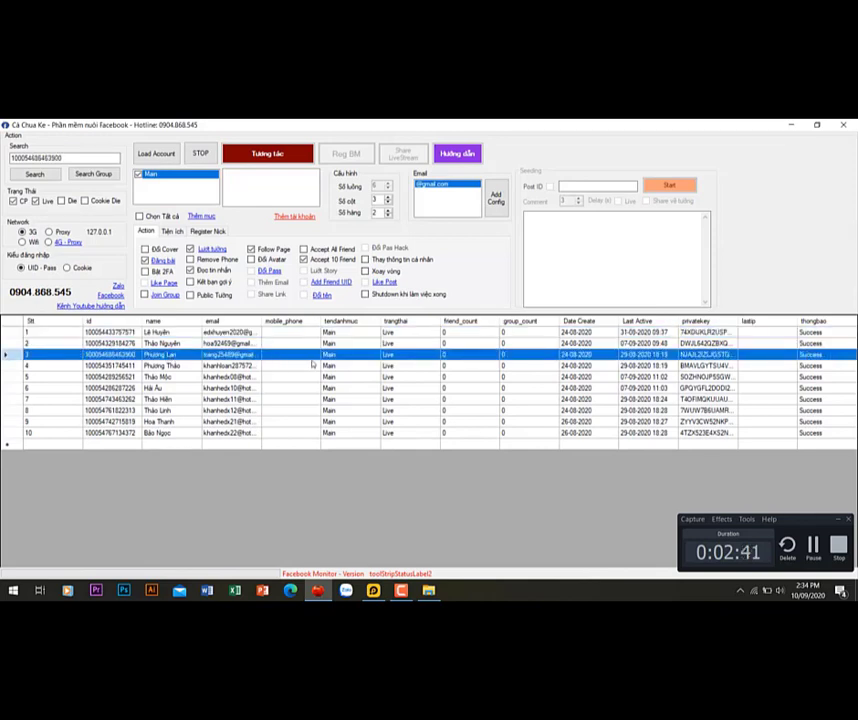
right_click(312, 358)
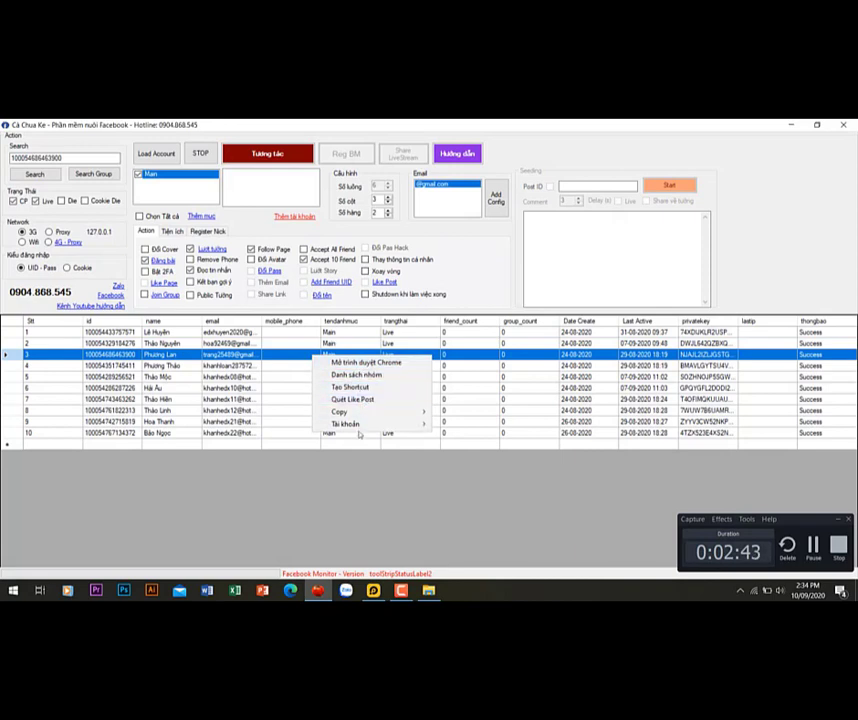
mouse_move(380, 426)
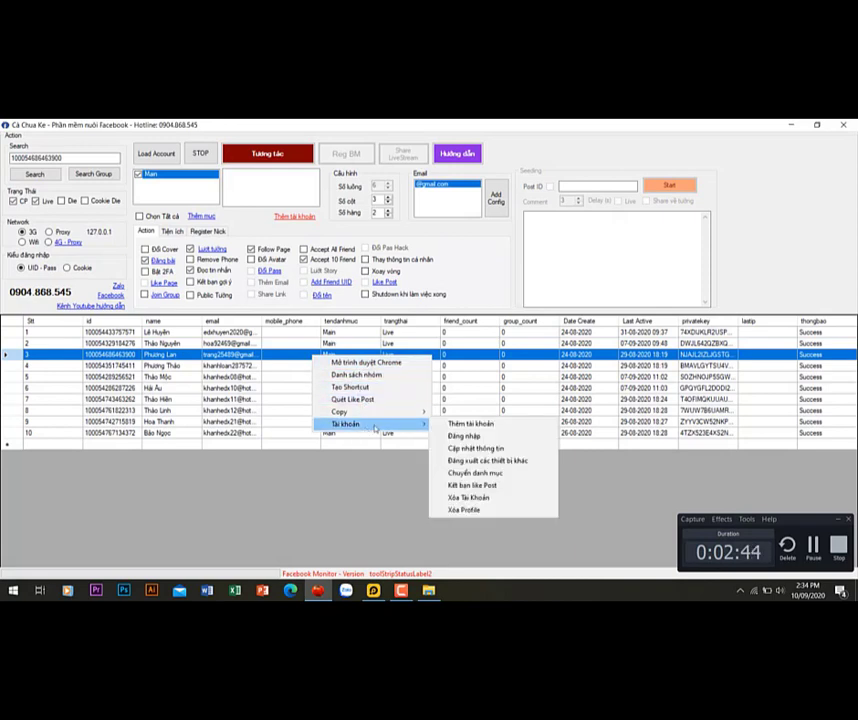
click(475, 436)
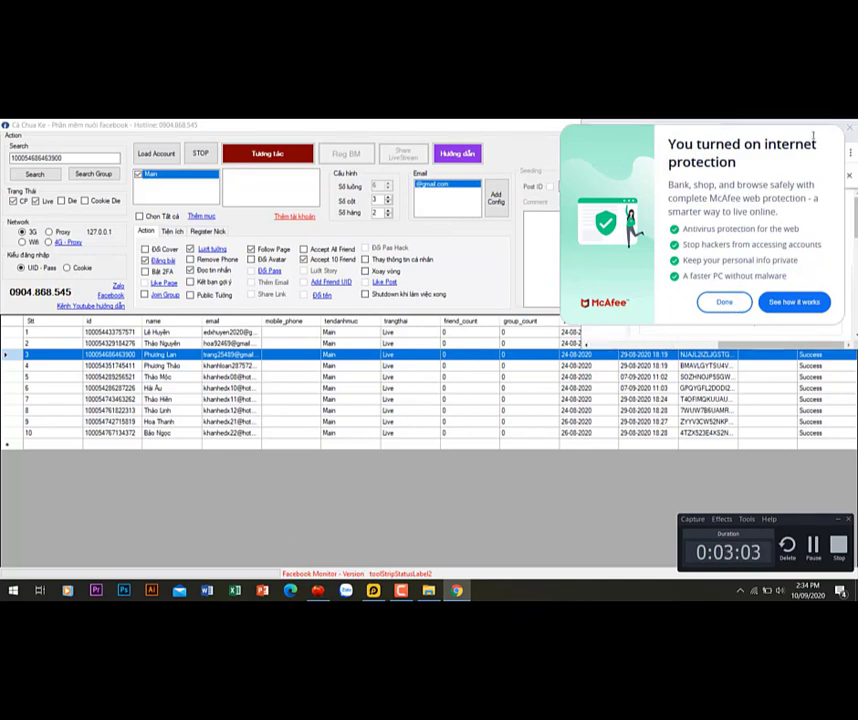
Dismiss the McAfee notice, bring up LDPlayer, and move the Facebook browser window clear of it.
click(745, 304)
drag(763, 128, 419, 140)
click(376, 591)
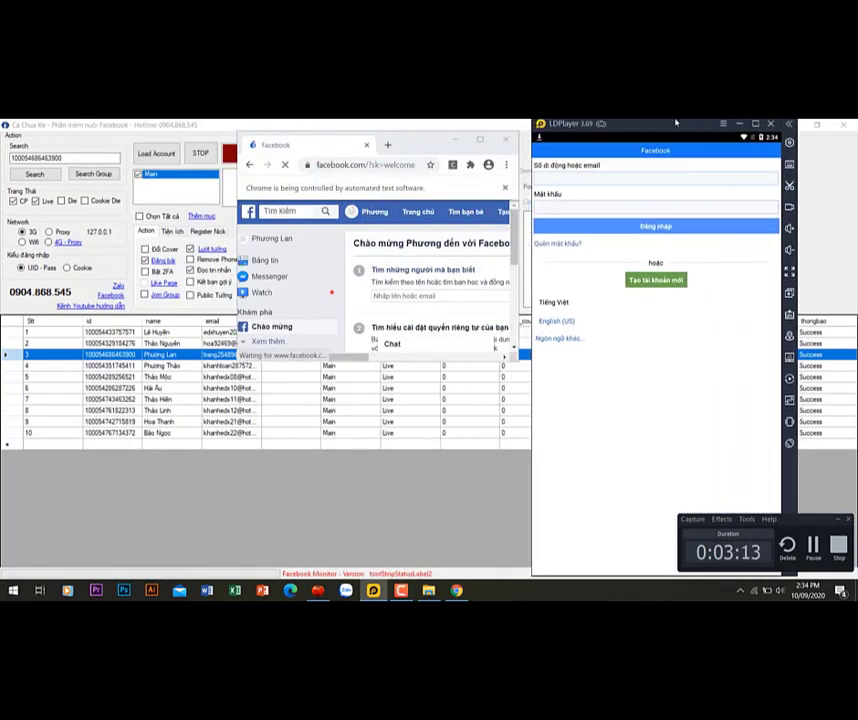
drag(428, 141, 196, 117)
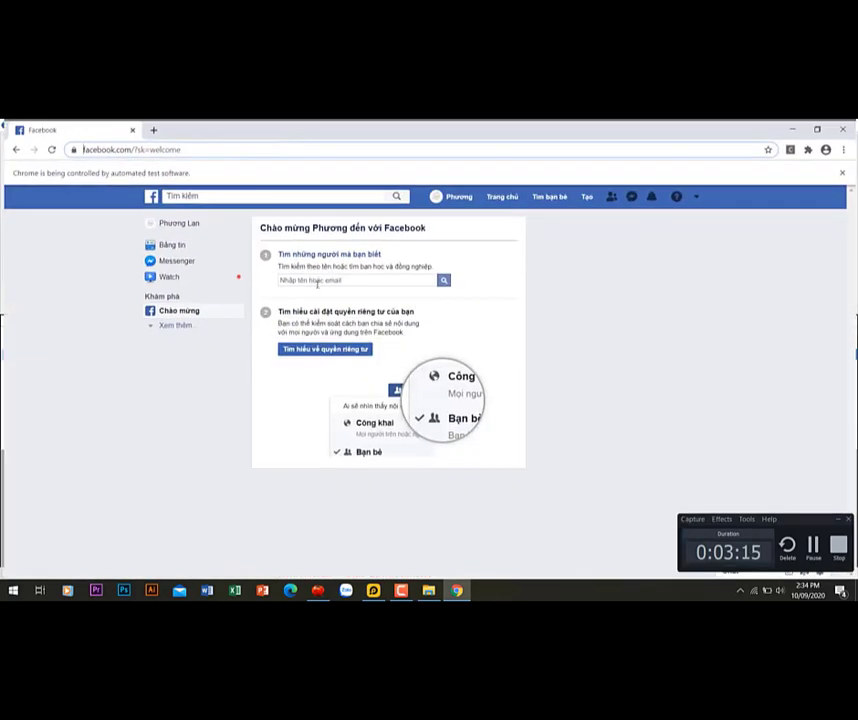
click(818, 127)
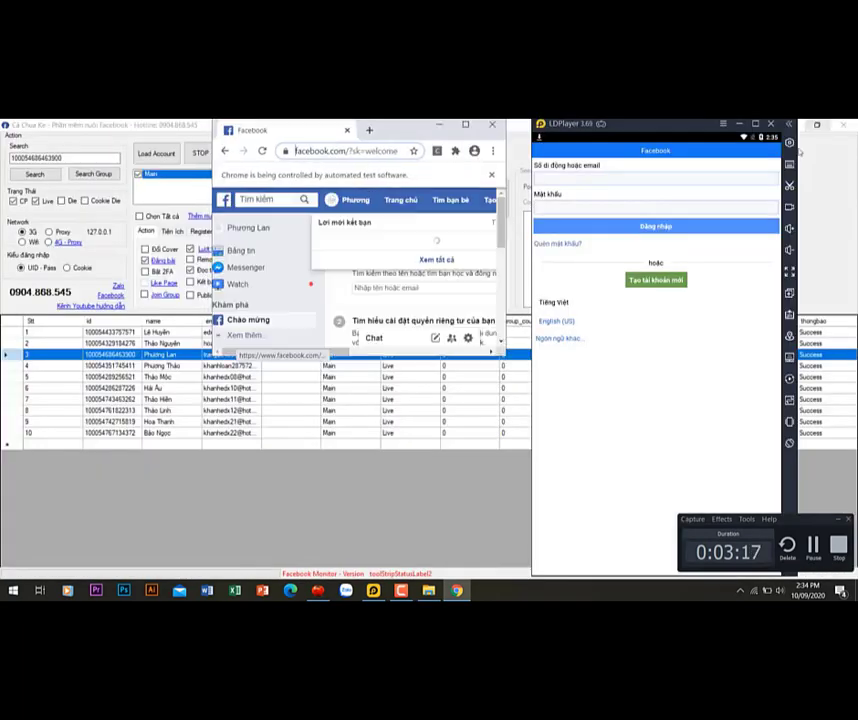
drag(399, 118, 173, 134)
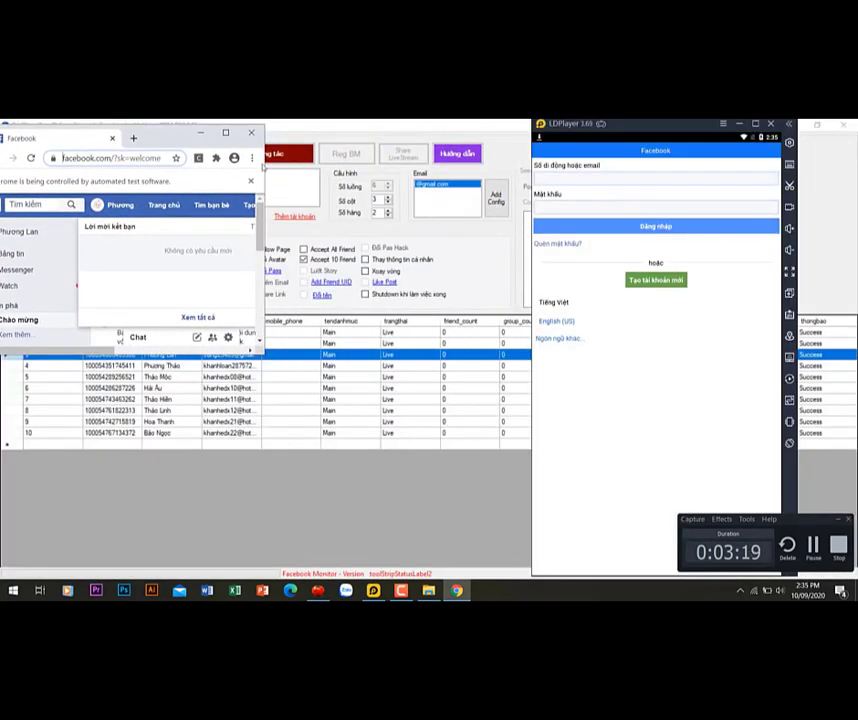
Copy the third account's UID from its account information and paste it into the phone or email field of LDPlayer's Facebook login.
right_click(355, 357)
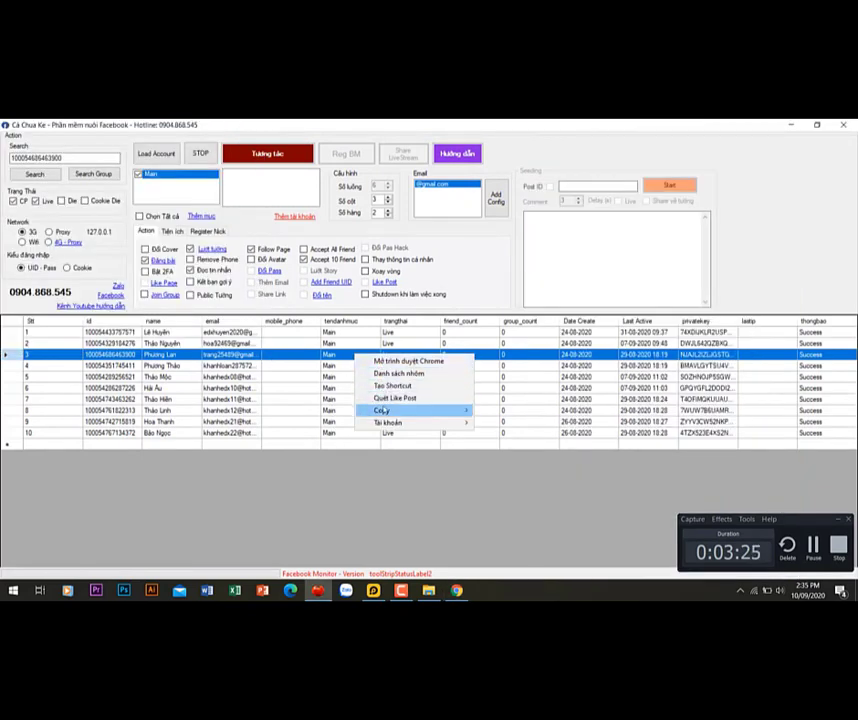
mouse_move(385, 422)
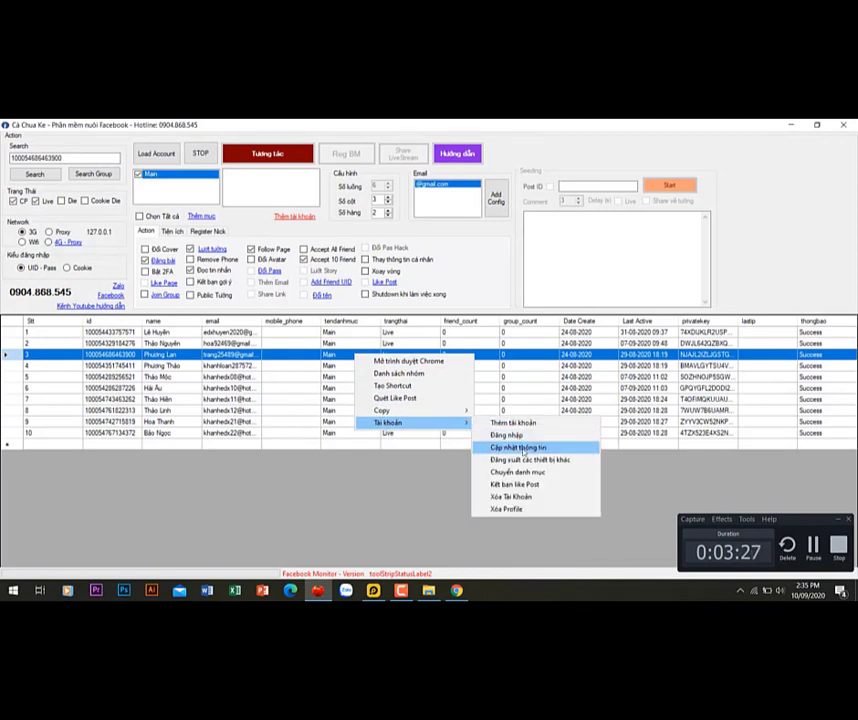
click(512, 447)
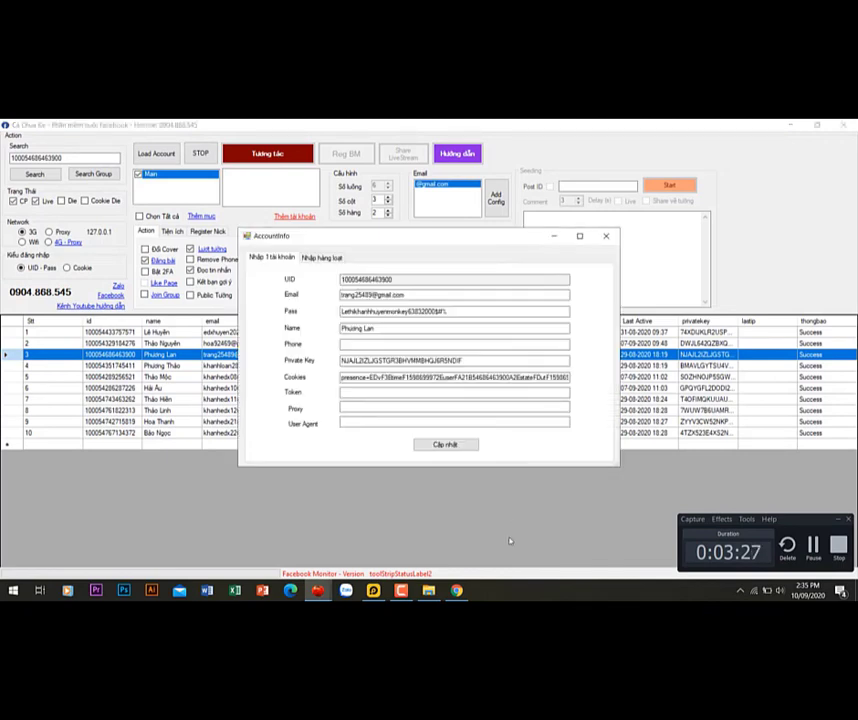
double_click(407, 278)
key(ctrl+c)
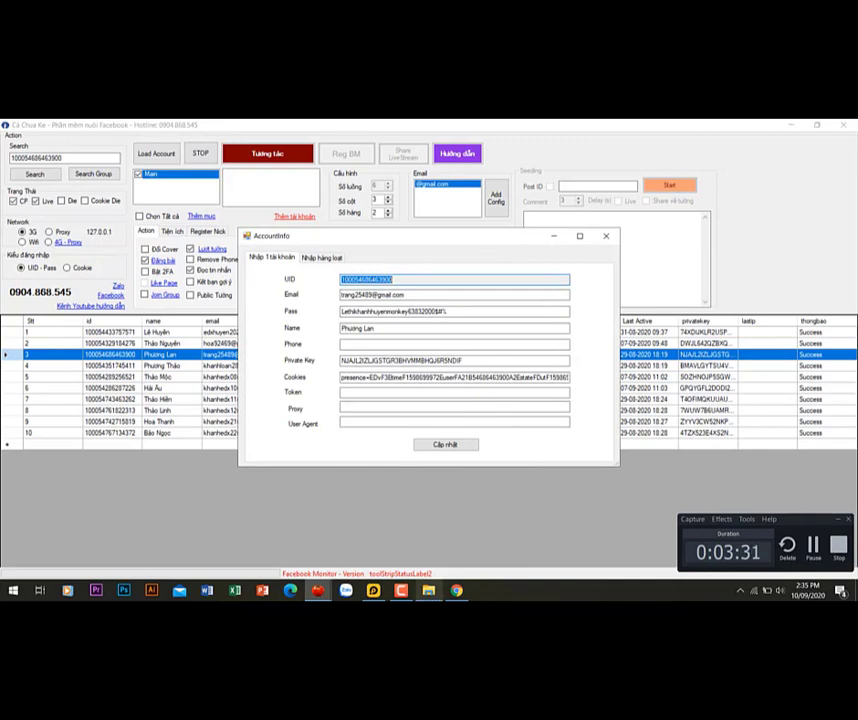
click(378, 591)
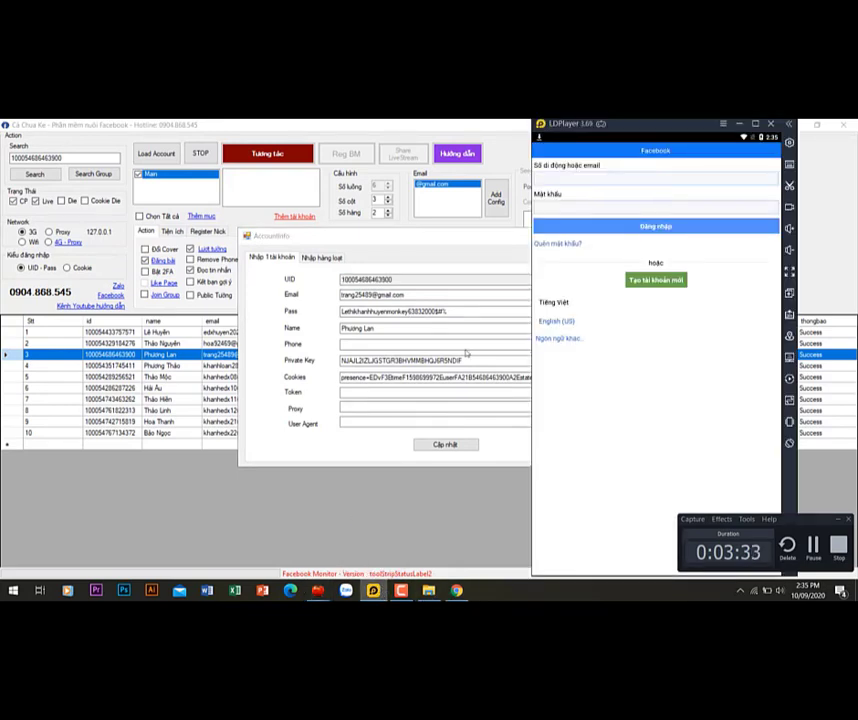
click(575, 183)
key(ctrl+v)
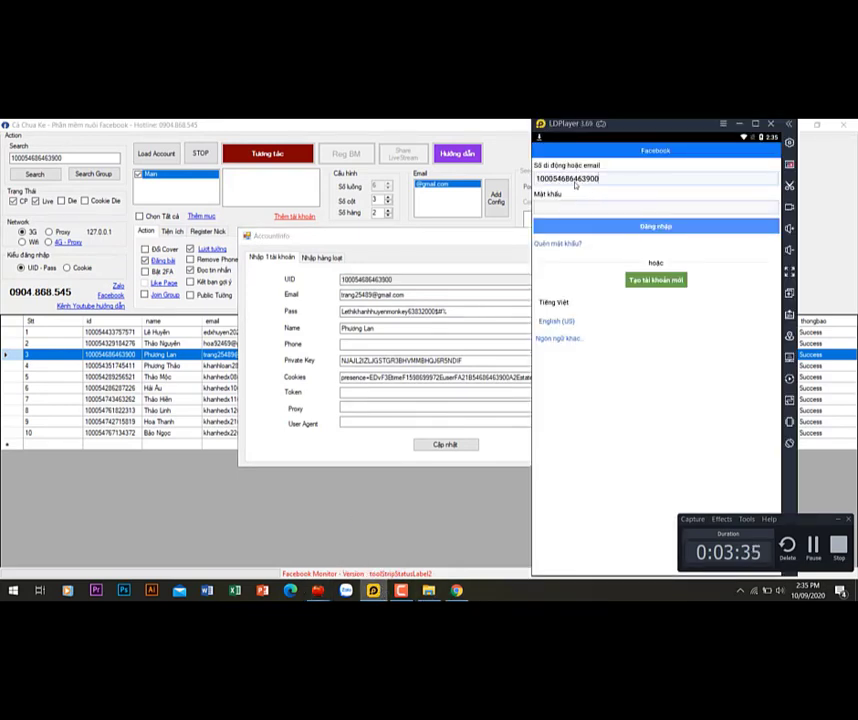
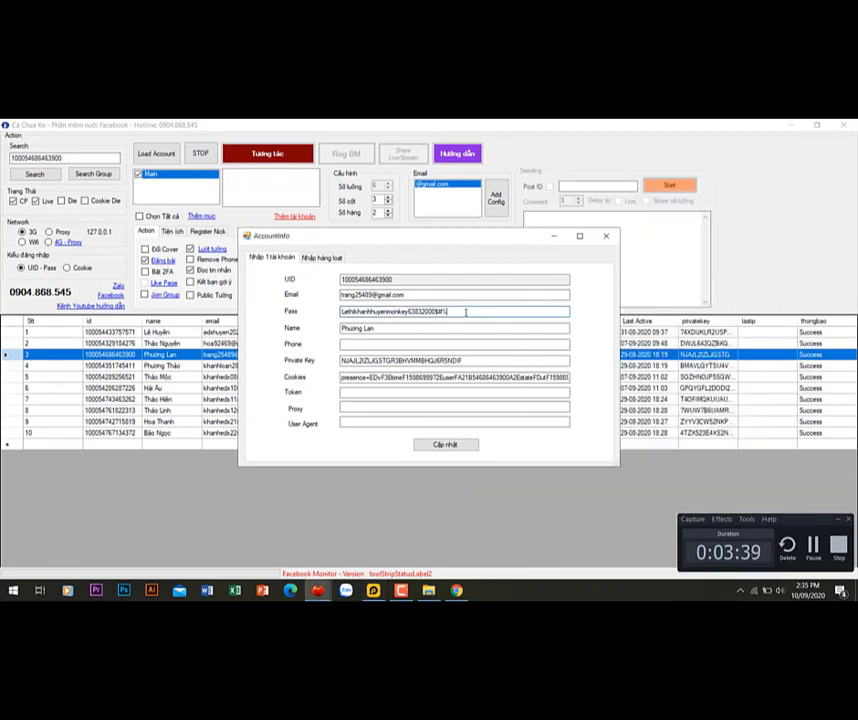
Log in to Facebook in LDPlayer with the password copied from the third account's information, and decline saving the login details.
drag(465, 313, 336, 312)
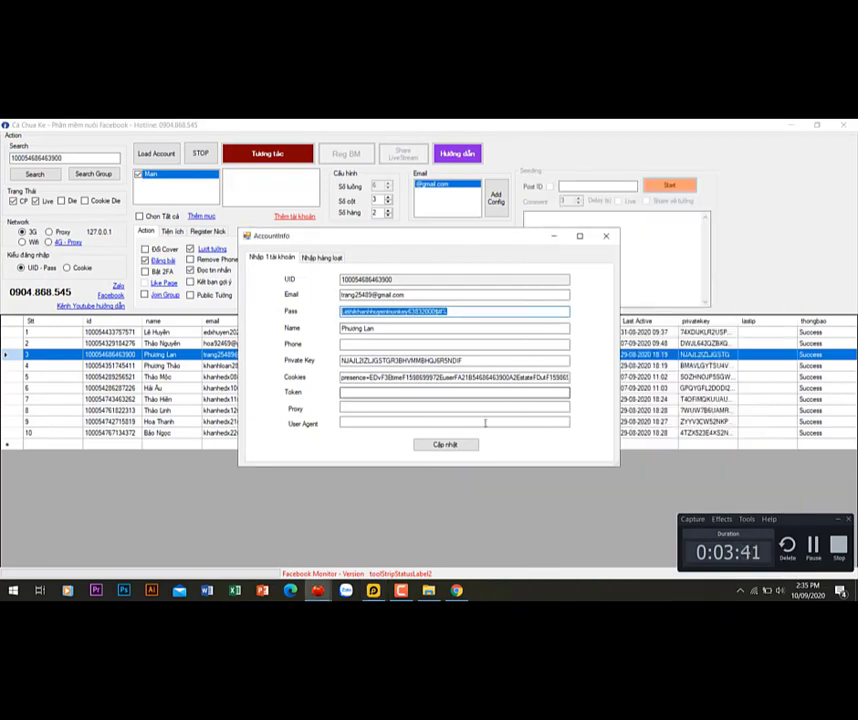
click(380, 592)
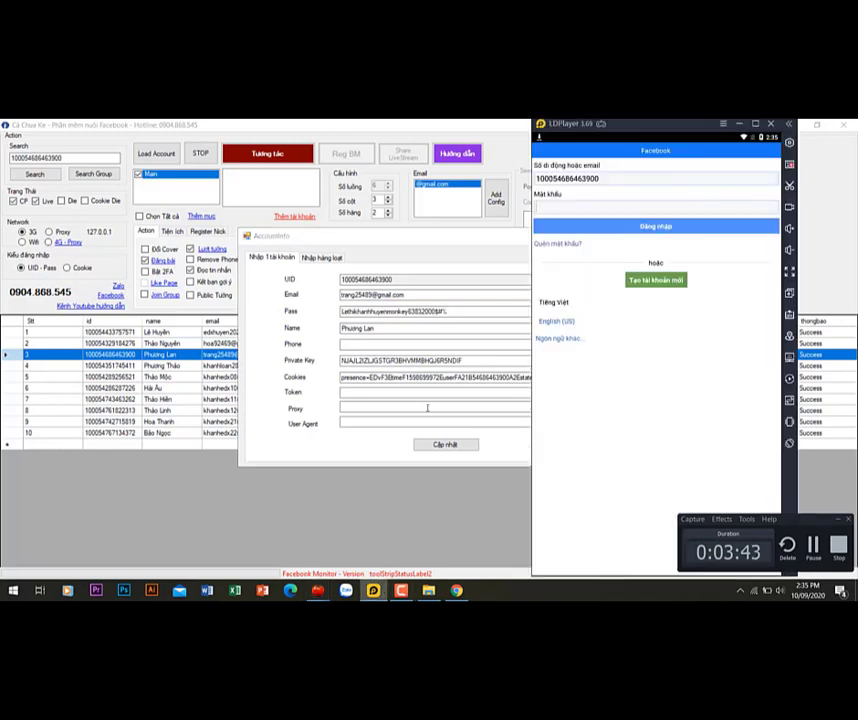
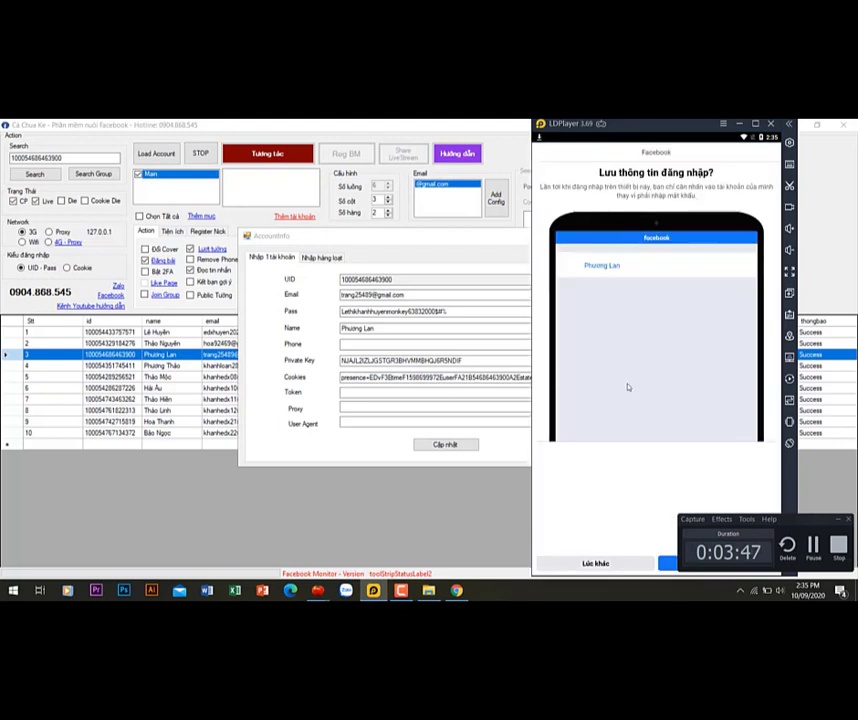
drag(665, 122, 449, 121)
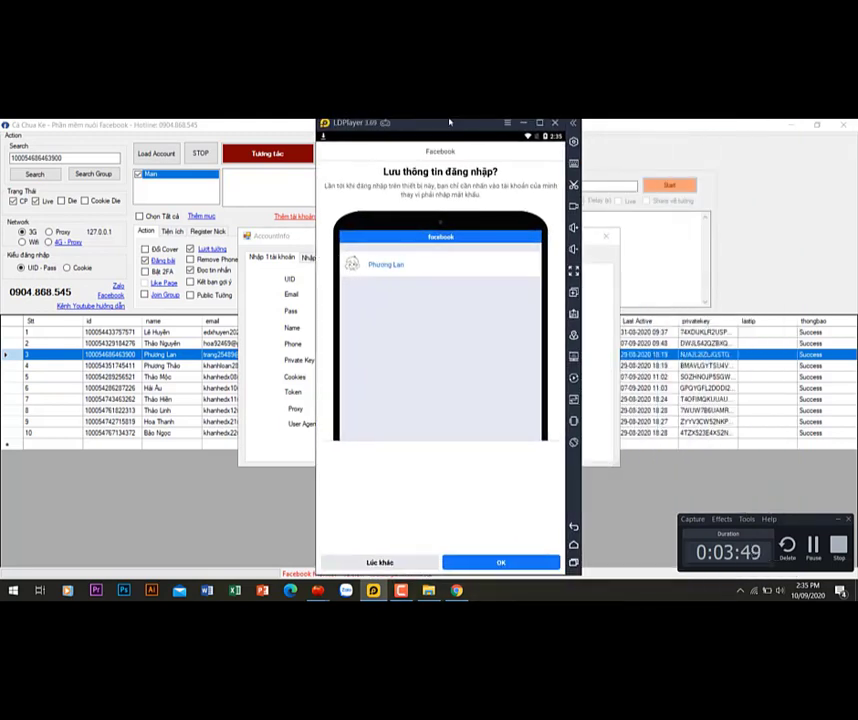
click(414, 566)
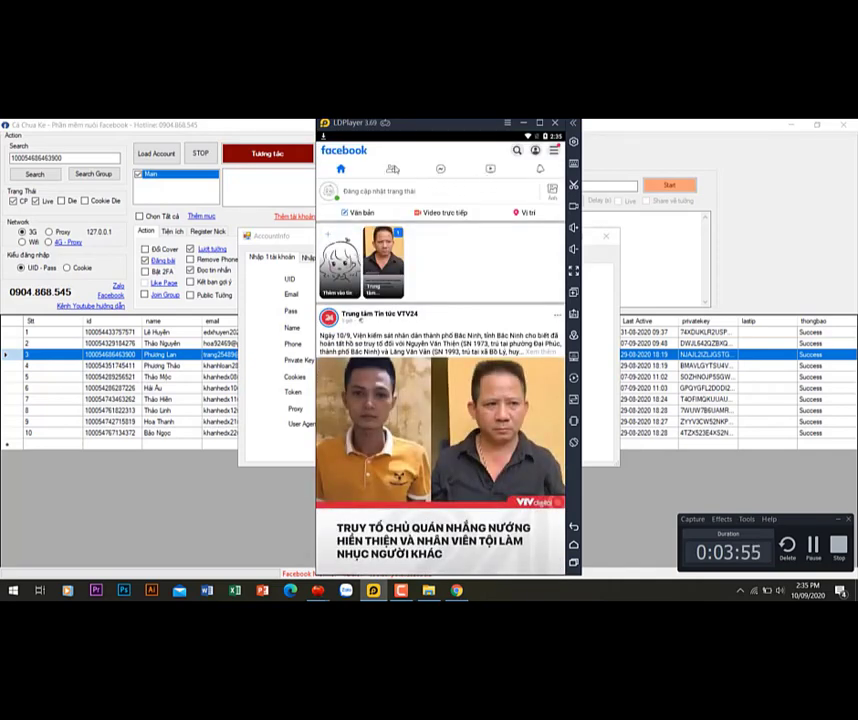
Start the phone contact import from Facebook's friend requests page and turn on continuous contact upload.
click(390, 169)
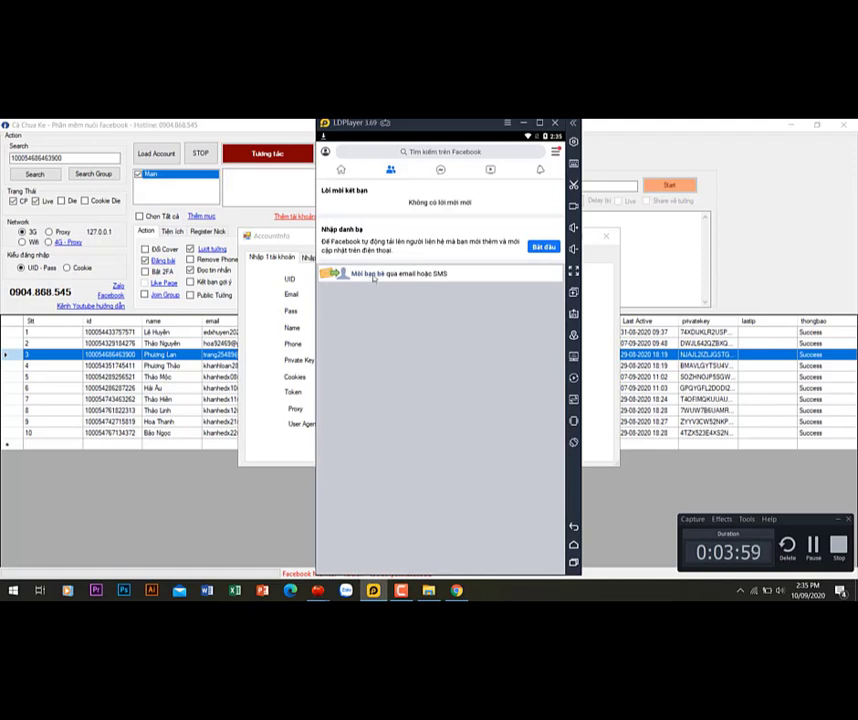
click(543, 246)
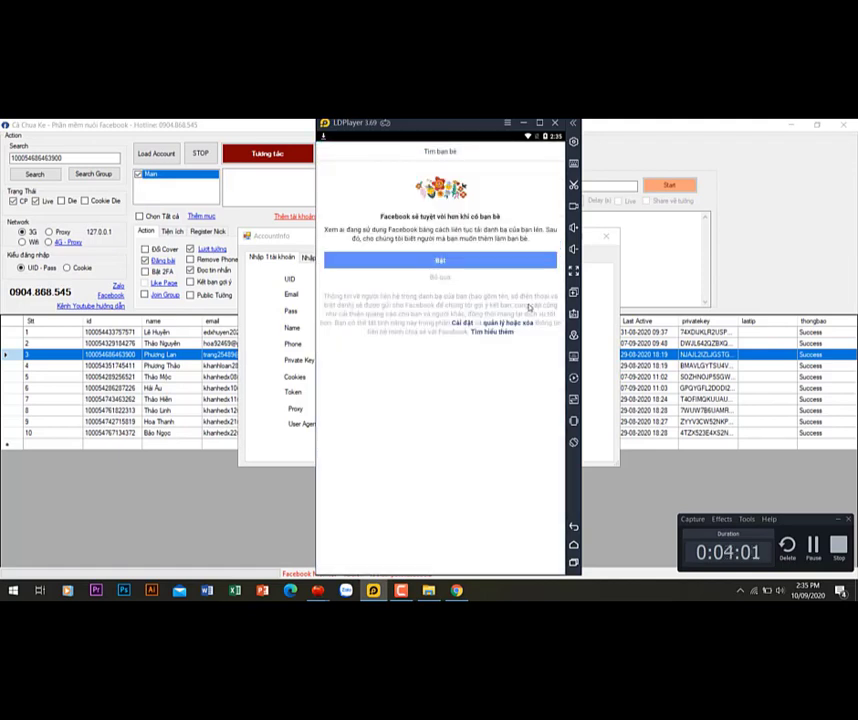
click(452, 262)
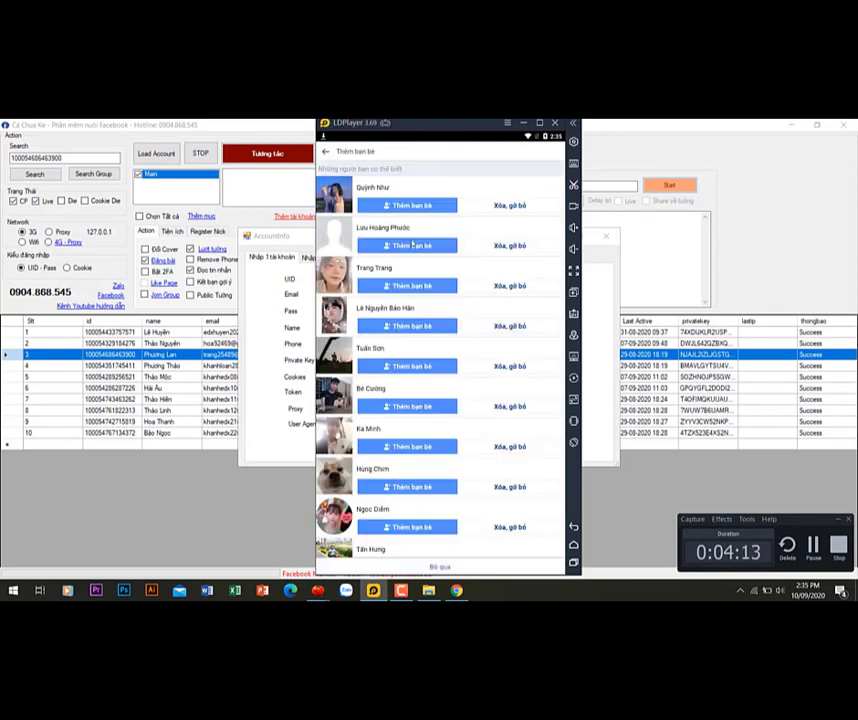
Send friend requests to the second suggested person and to another one further down the suggestions list.
click(428, 249)
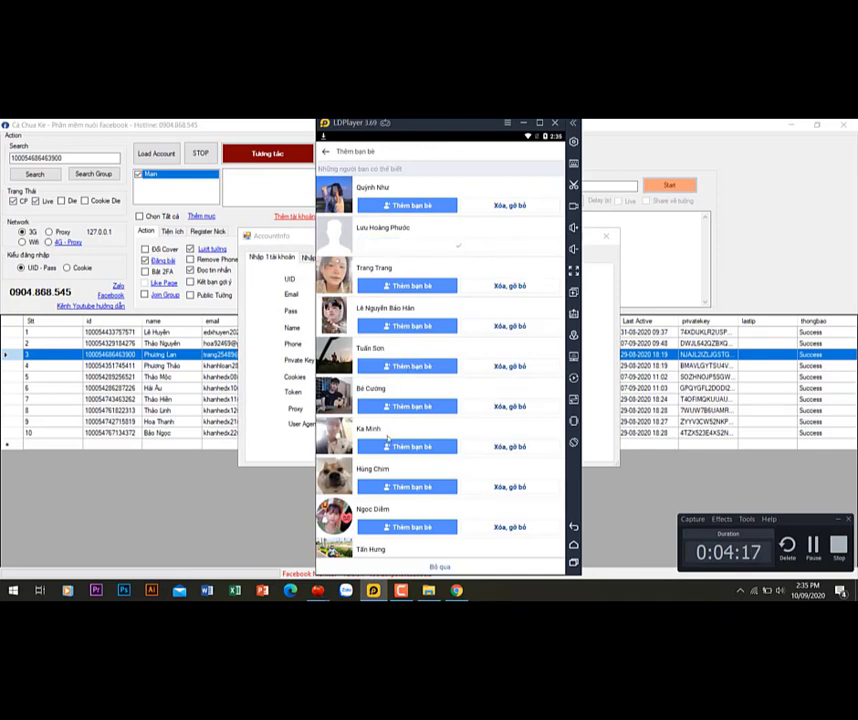
scroll(400, 446, down, 4)
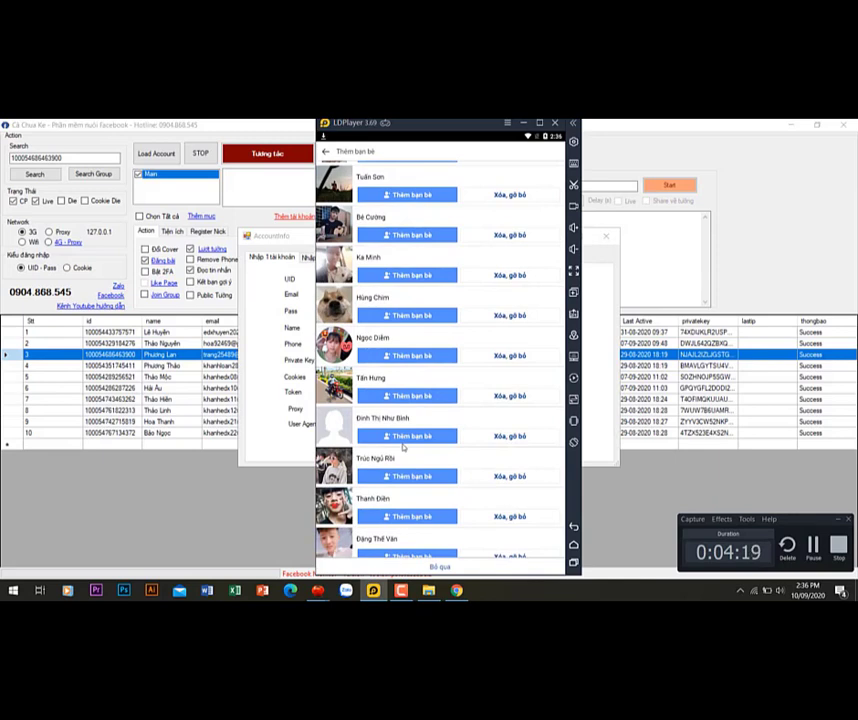
scroll(403, 447, down, 3)
scroll(403, 447, down, 3)
scroll(403, 447, down, 4)
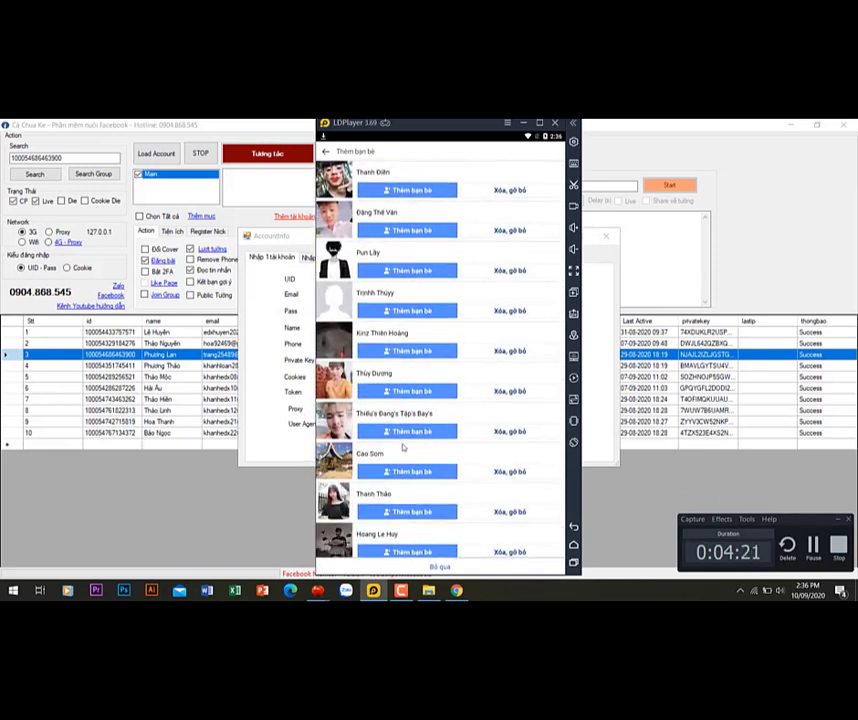
click(435, 450)
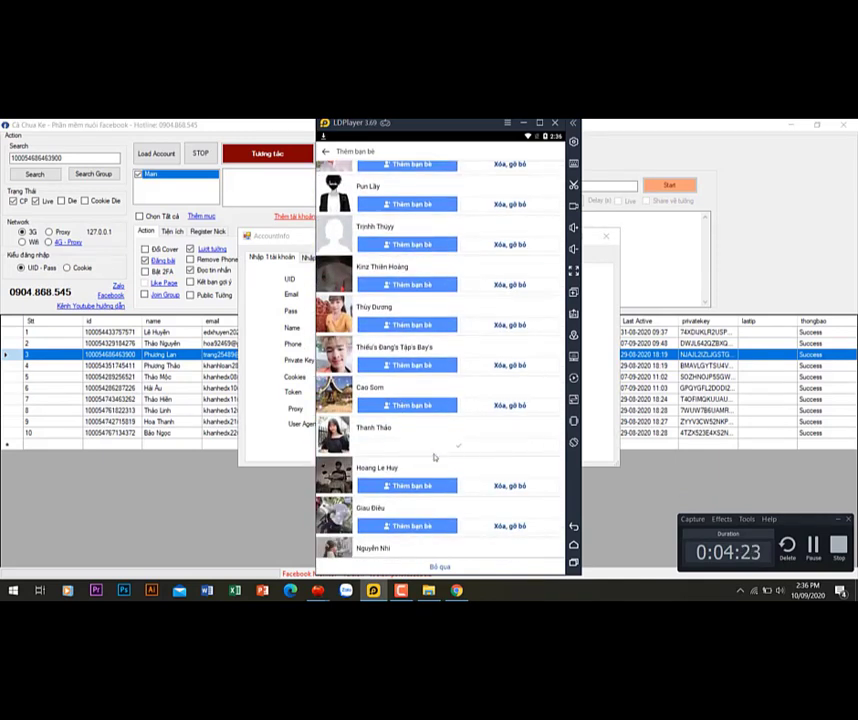
Send friend requests to two more people deeper in the suggestions list.
scroll(435, 455, down, 4)
scroll(435, 453, down, 4)
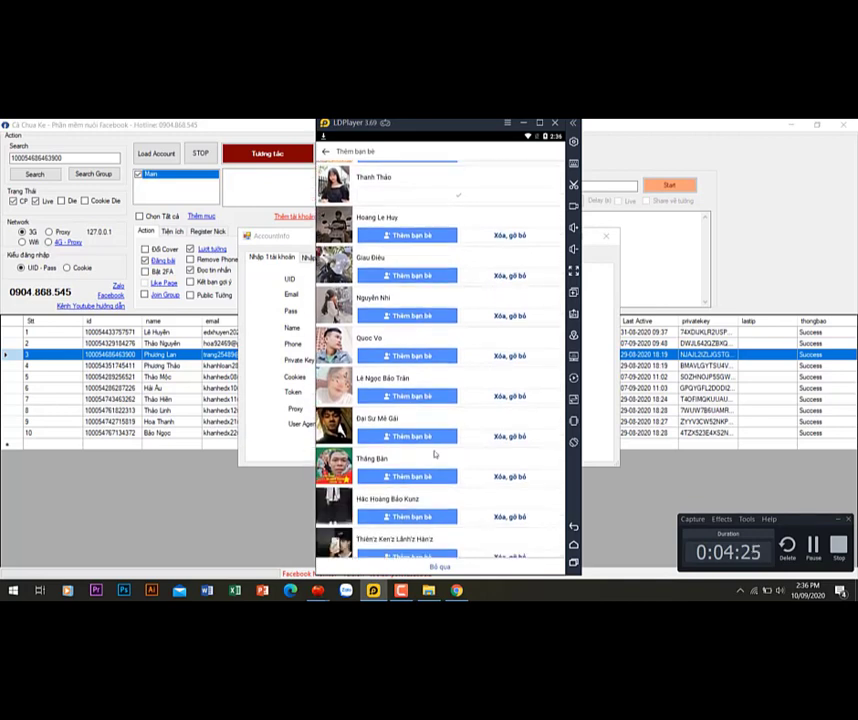
scroll(420, 448, down, 4)
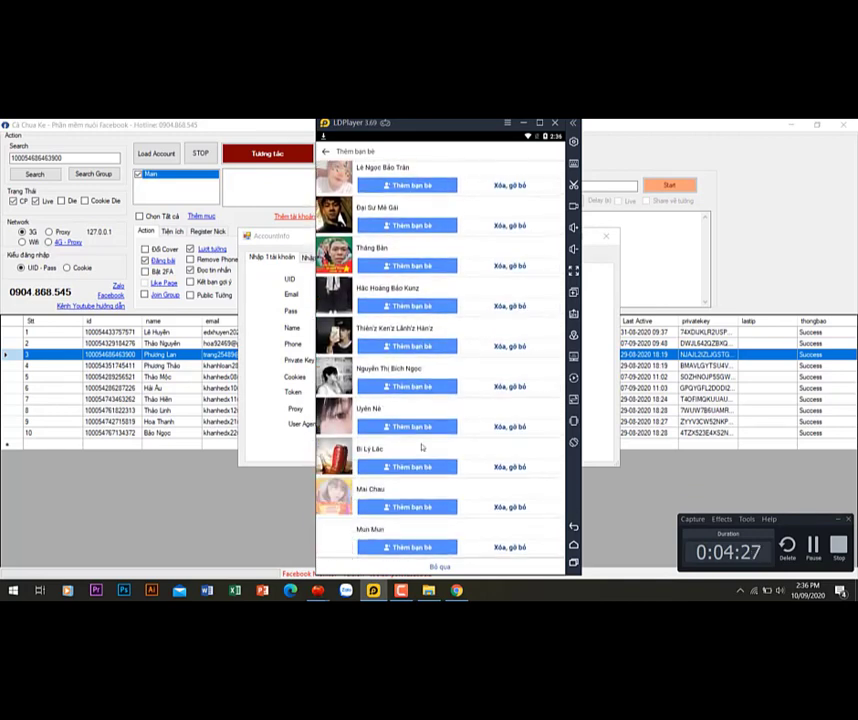
scroll(402, 435, down, 5)
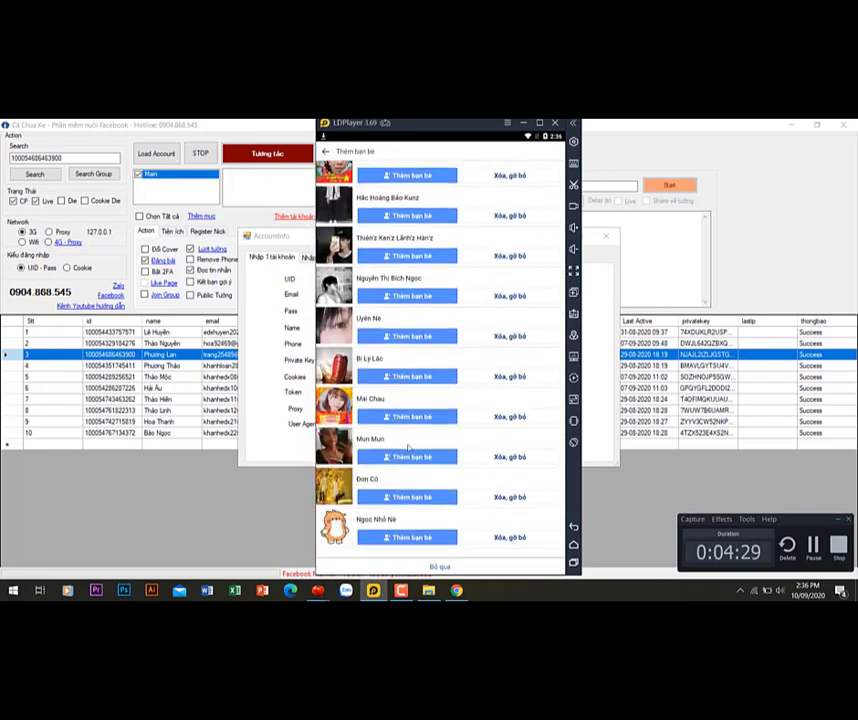
click(413, 415)
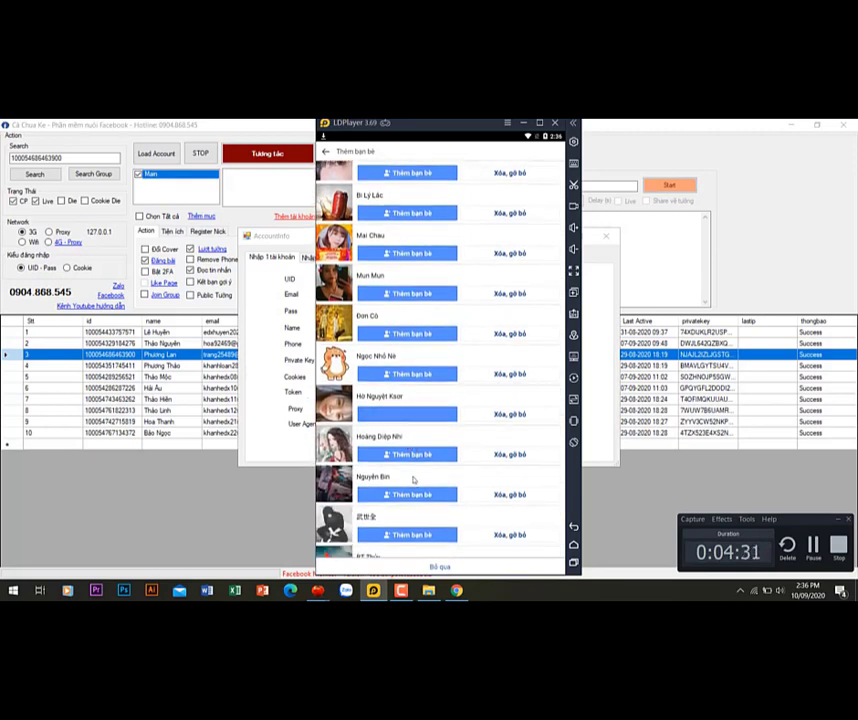
scroll(416, 445, down, 5)
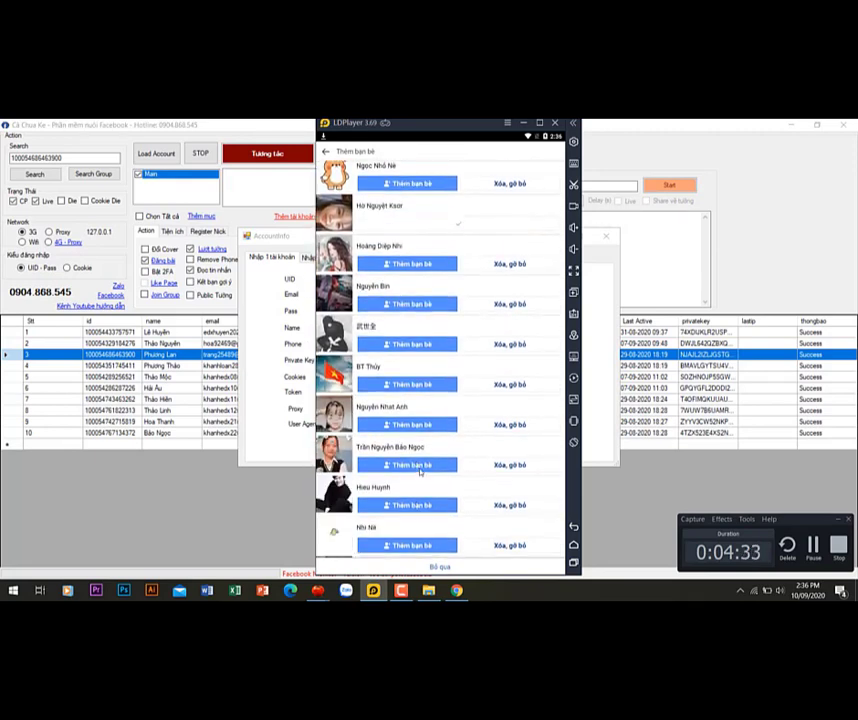
click(414, 465)
scroll(444, 452, down, 4)
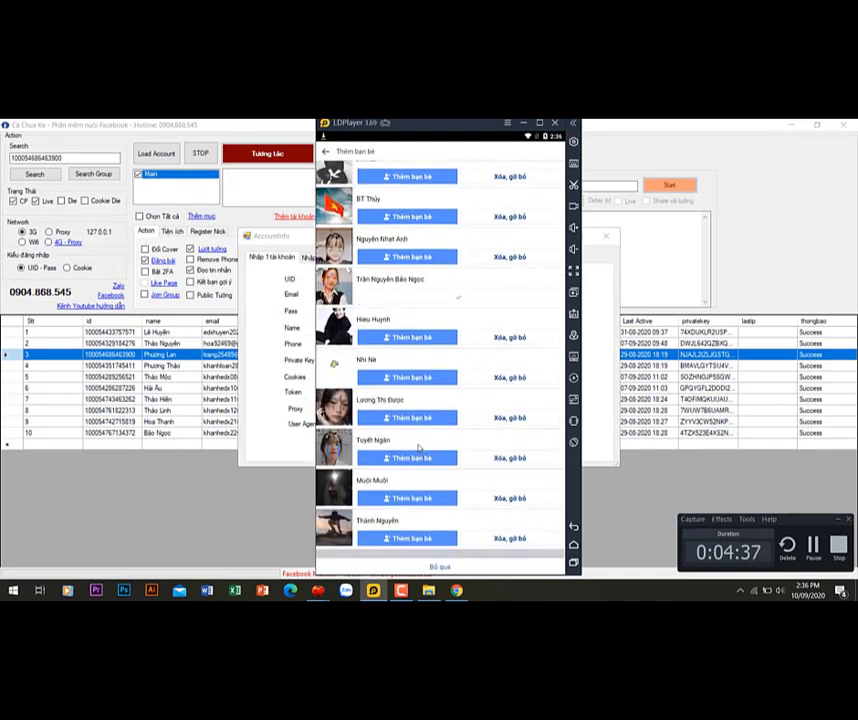
Go back to the start of the suggestions, send the fourth person a friend request, and leave the add-friends page.
scroll(442, 387, up, 8)
scroll(441, 384, up, 20)
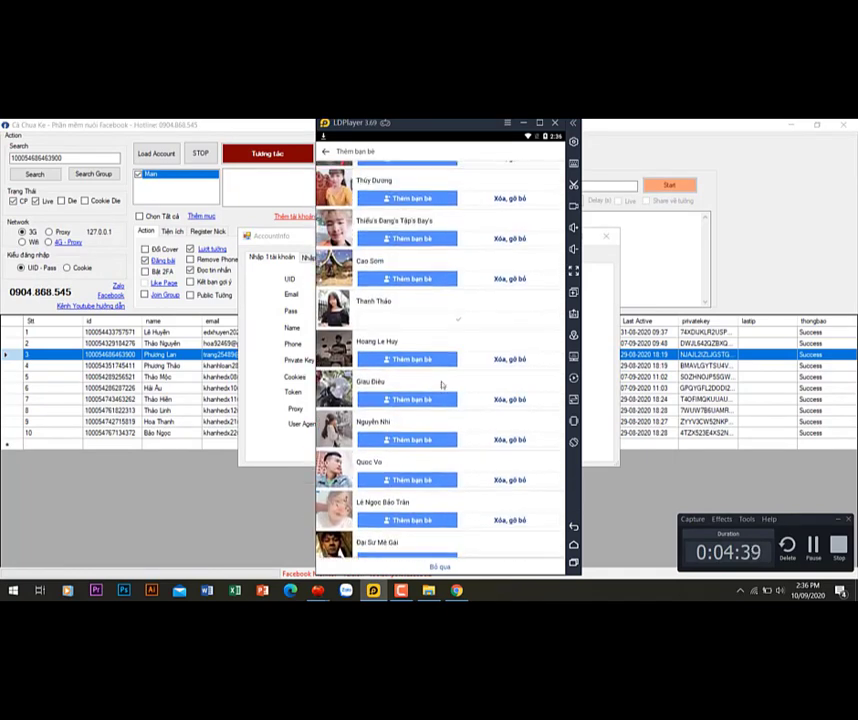
scroll(442, 385, up, 5)
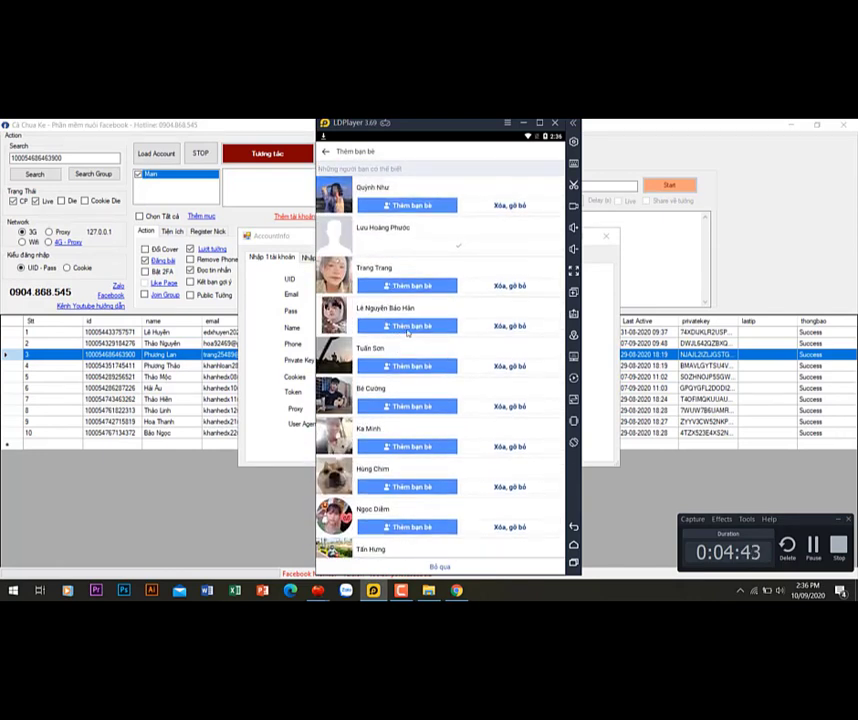
click(404, 323)
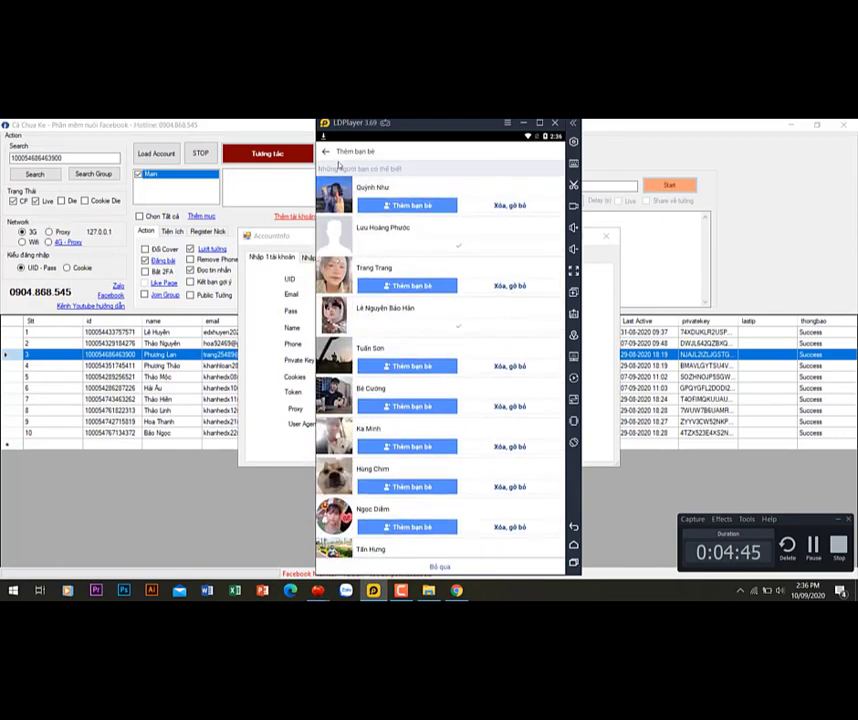
click(326, 152)
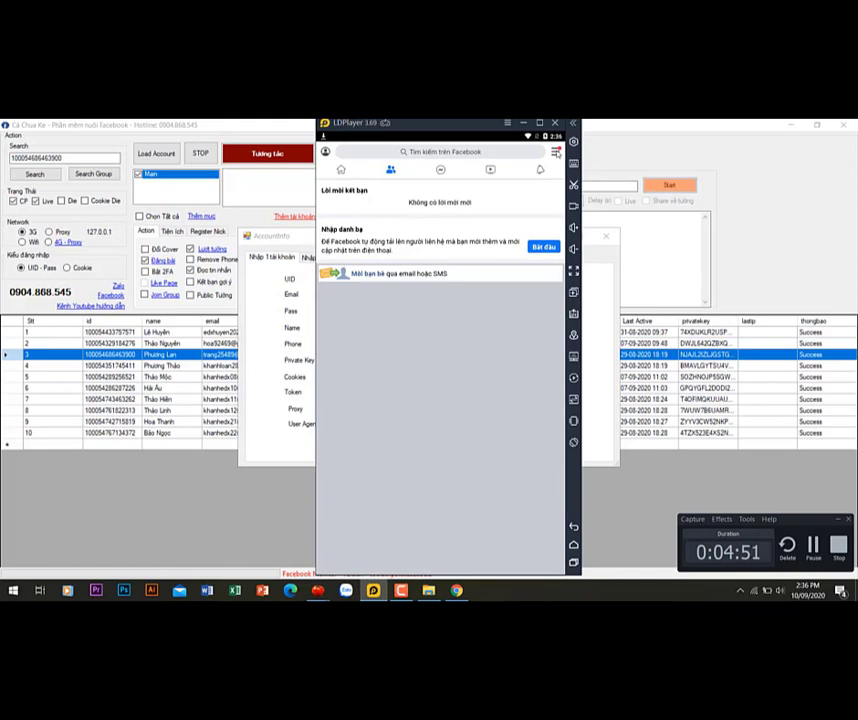
Log out of the Facebook account without saving its password for the next login.
click(556, 152)
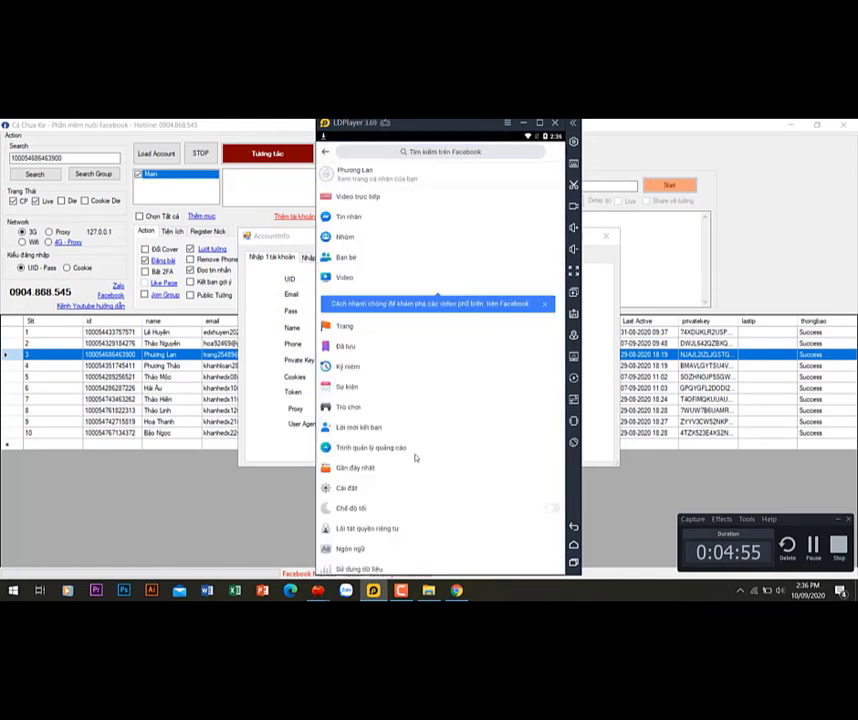
scroll(430, 490, down, 2)
click(352, 563)
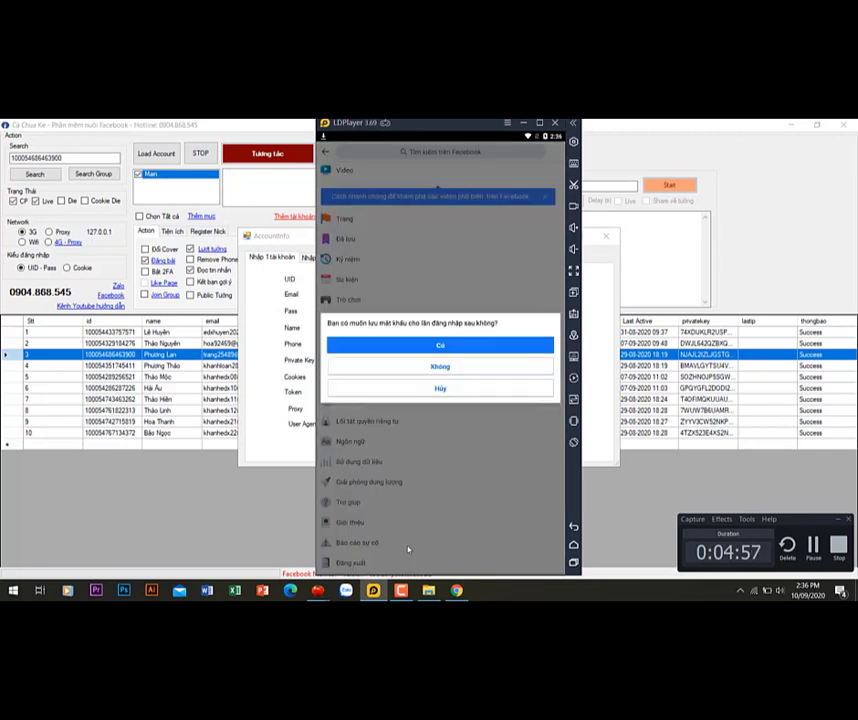
click(458, 368)
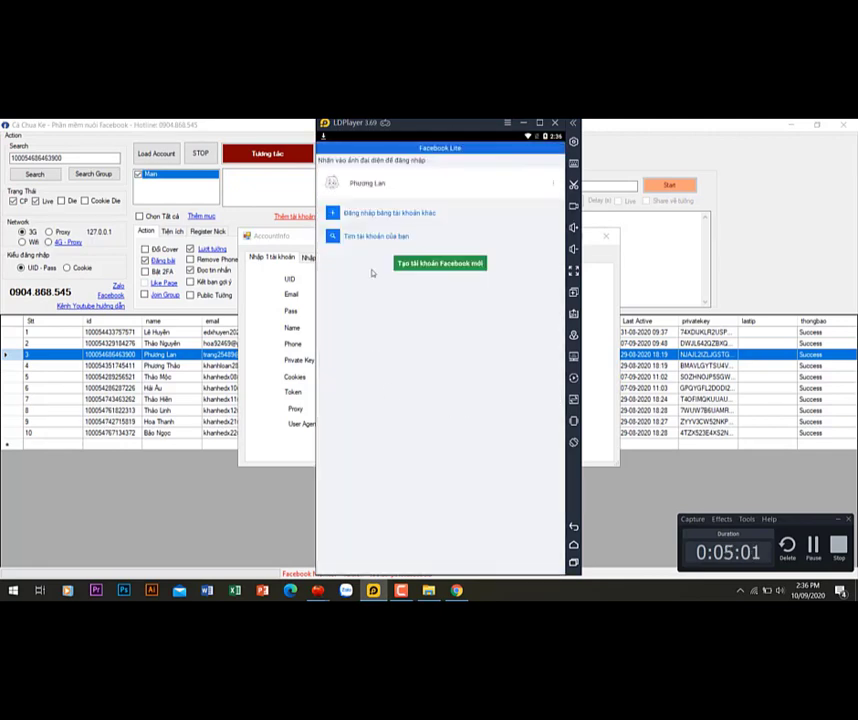
Remove the logged-out account from the phone through its login settings and confirm the removal.
click(555, 187)
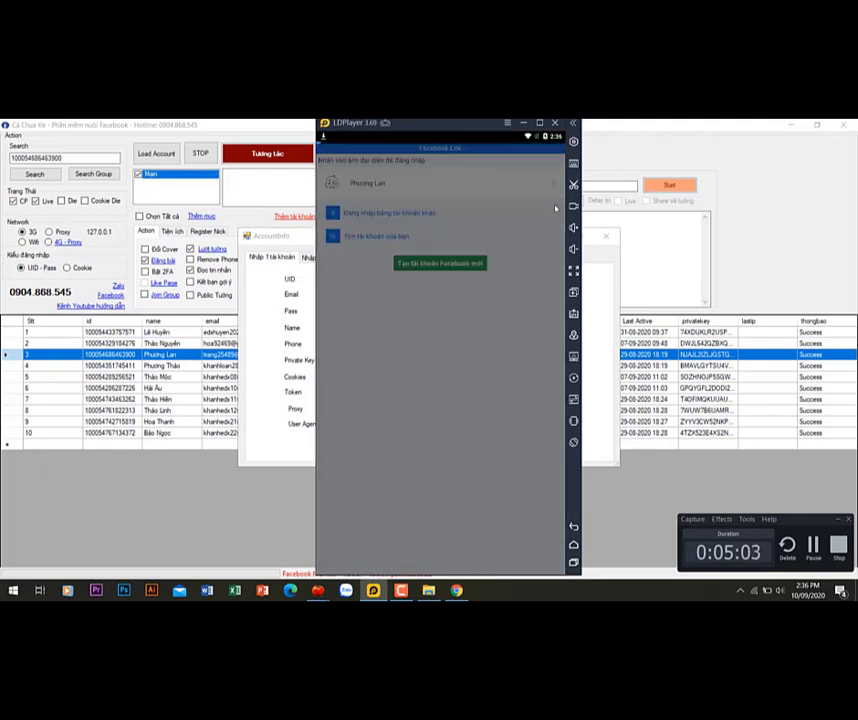
click(506, 372)
click(393, 253)
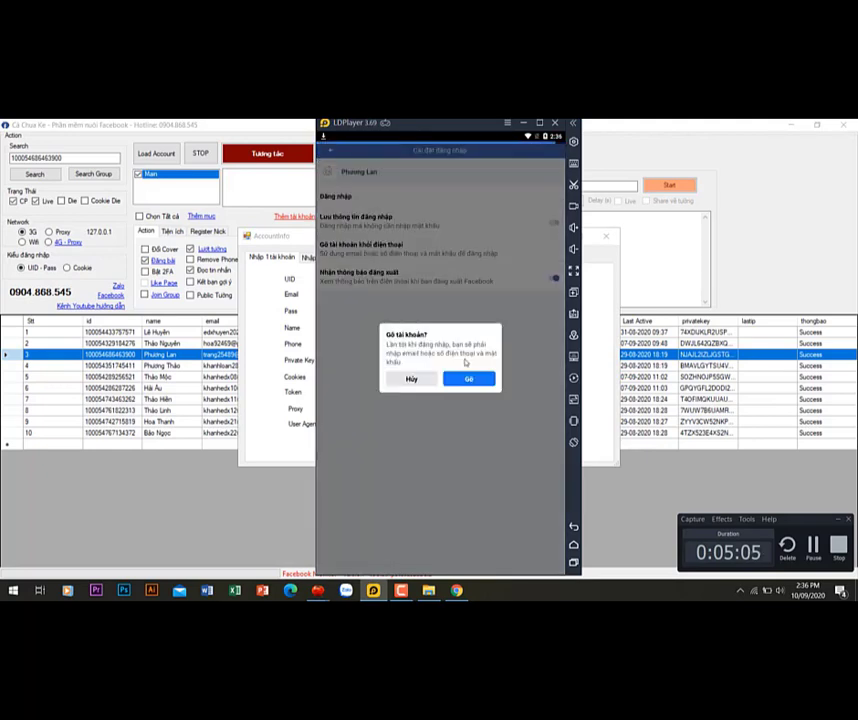
click(467, 377)
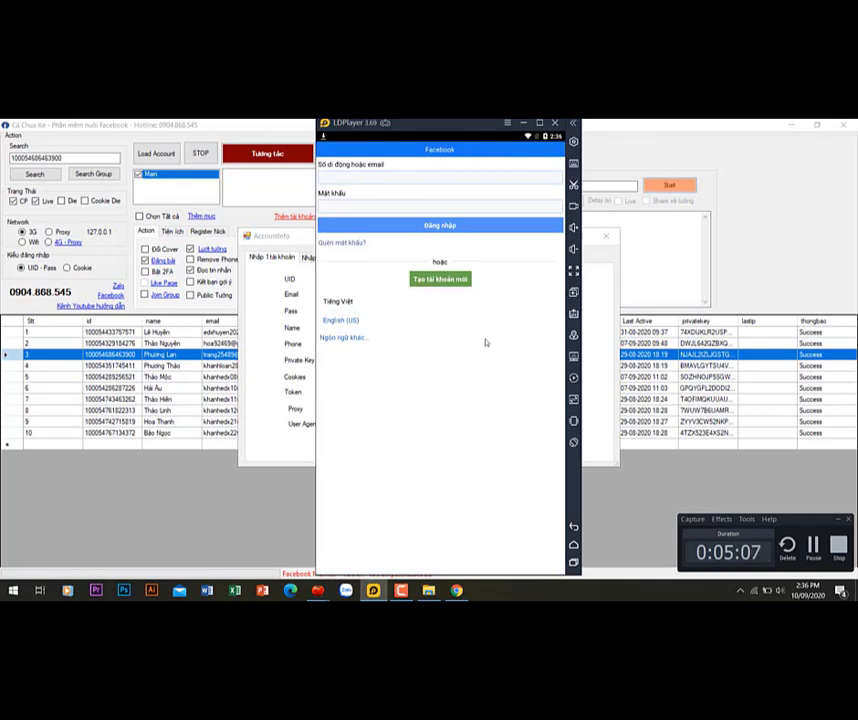
Delete all contacts from LDPlayer with Easy Contacts Delete and return to the home screen.
click(573, 545)
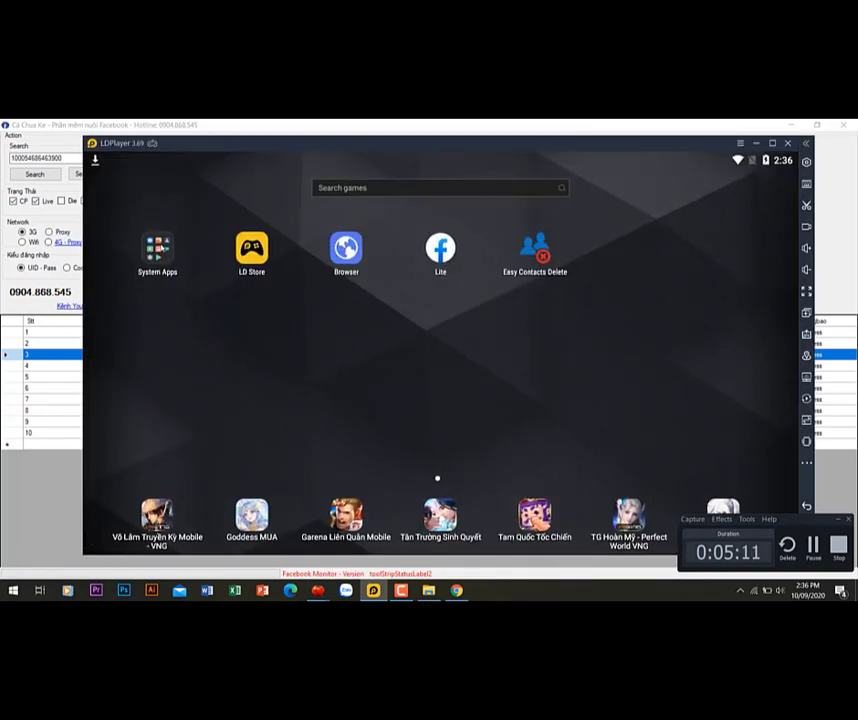
click(542, 255)
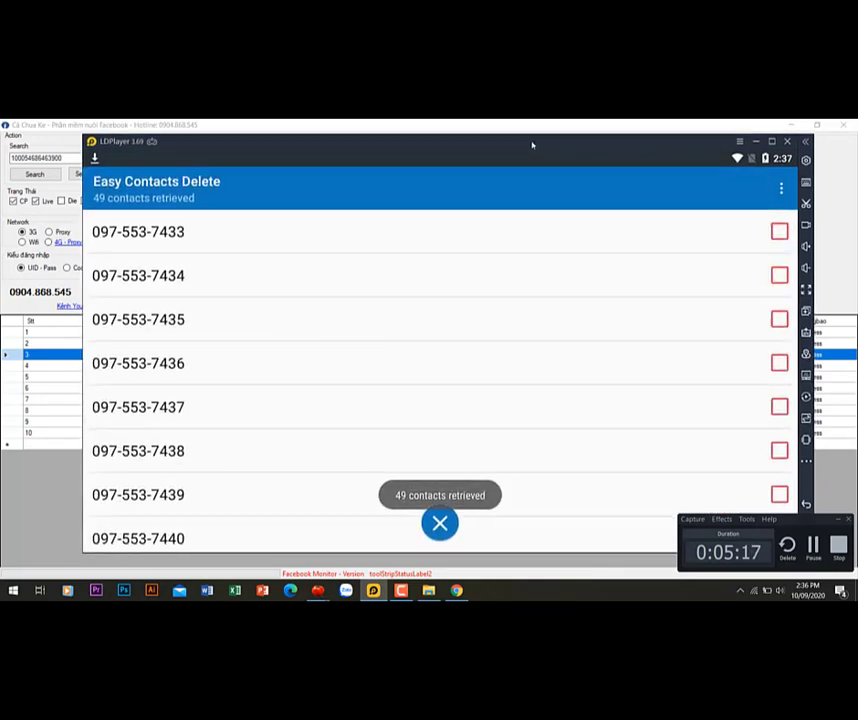
click(767, 174)
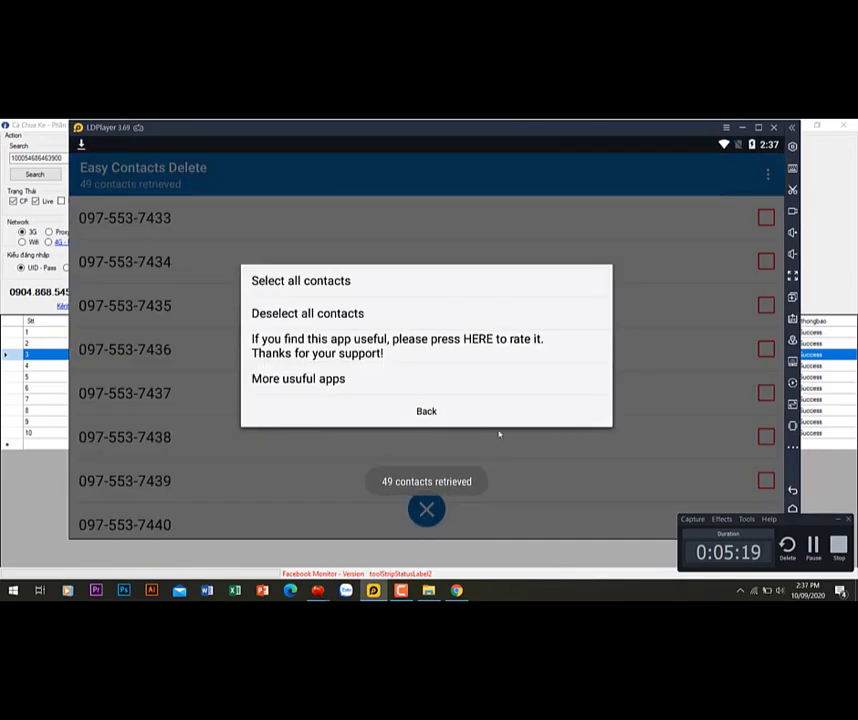
click(398, 282)
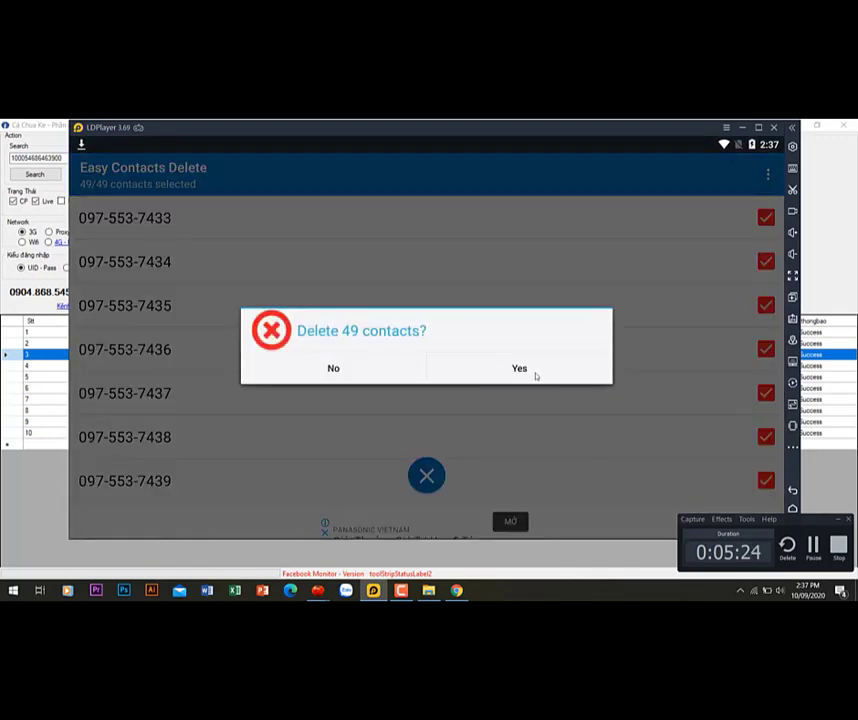
click(536, 375)
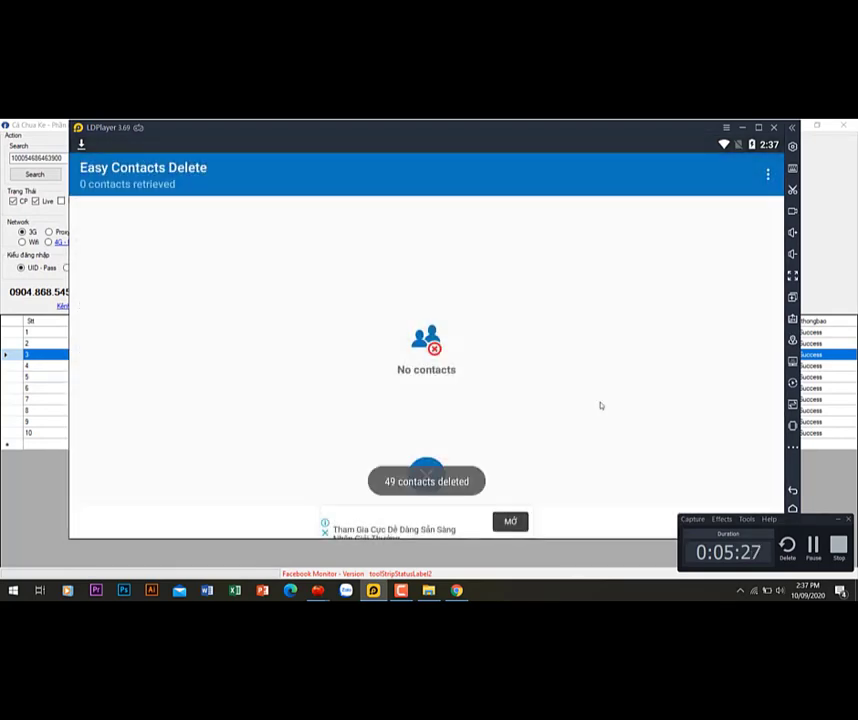
drag(557, 126, 506, 114)
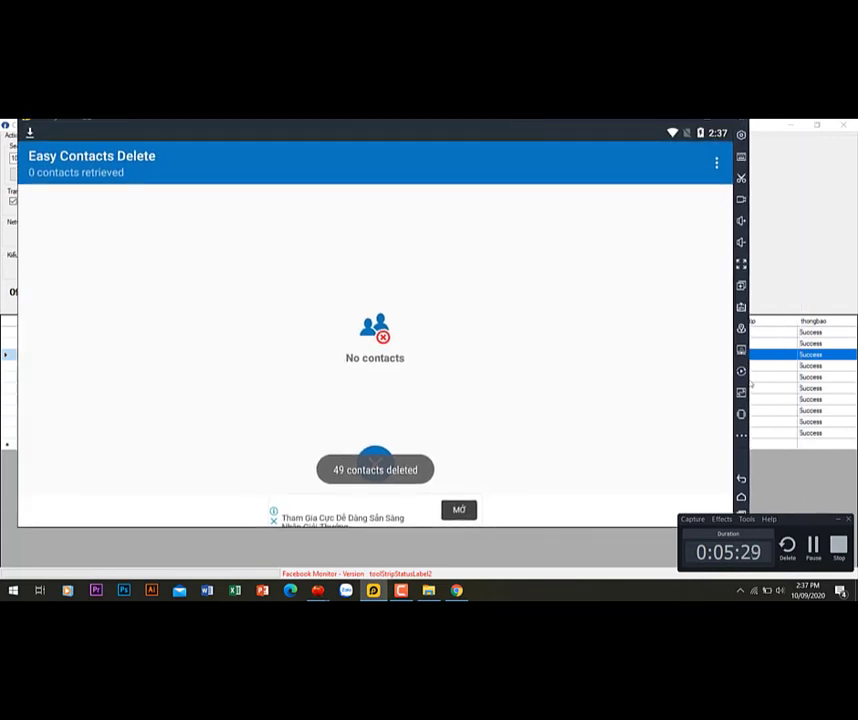
key(Escape)
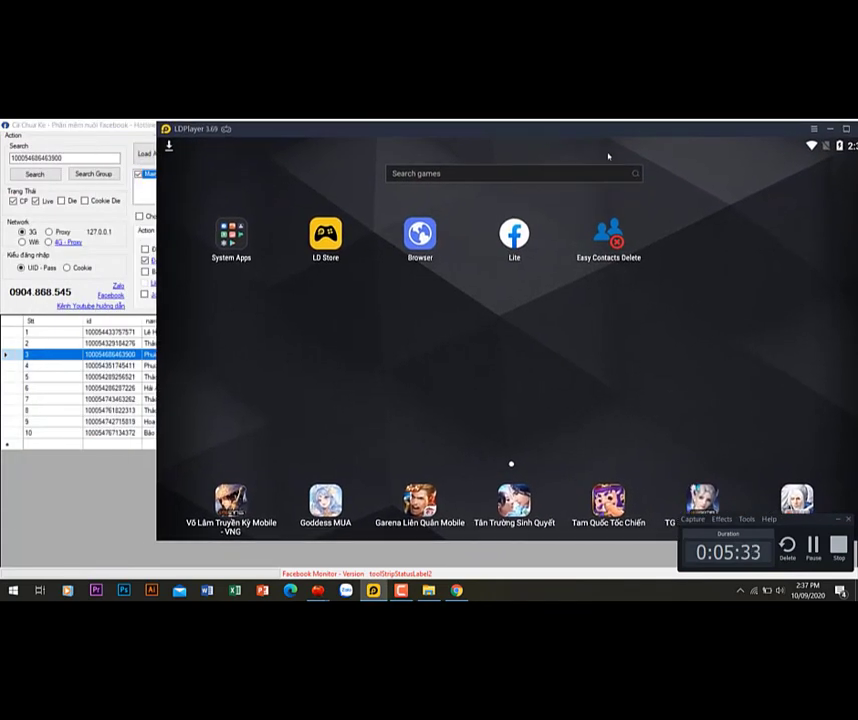
Close the account details dialog in Cà Chua Ke, then log the account out of Facebook in Chrome and close the browser window.
click(830, 129)
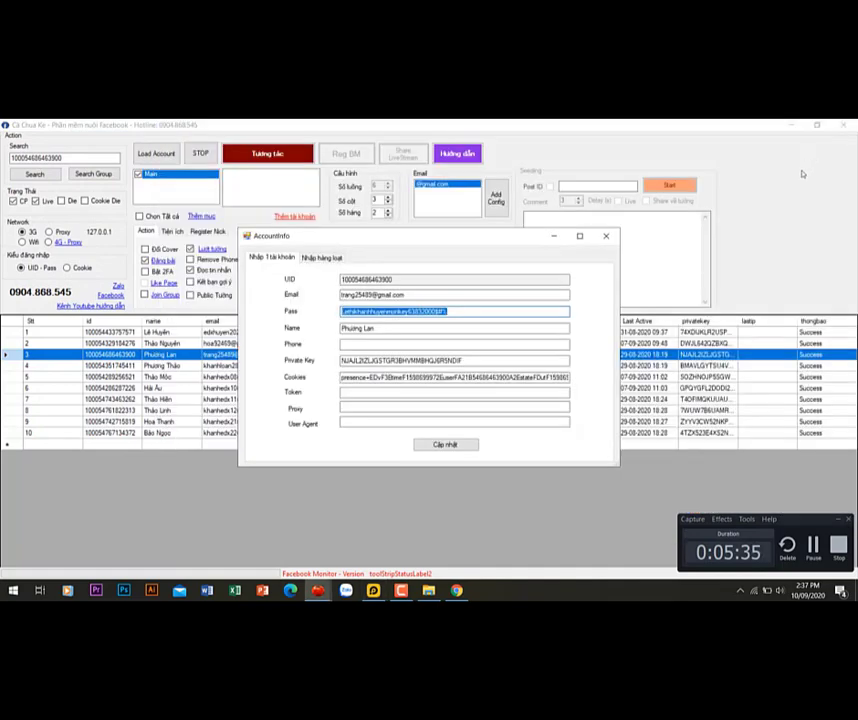
click(605, 236)
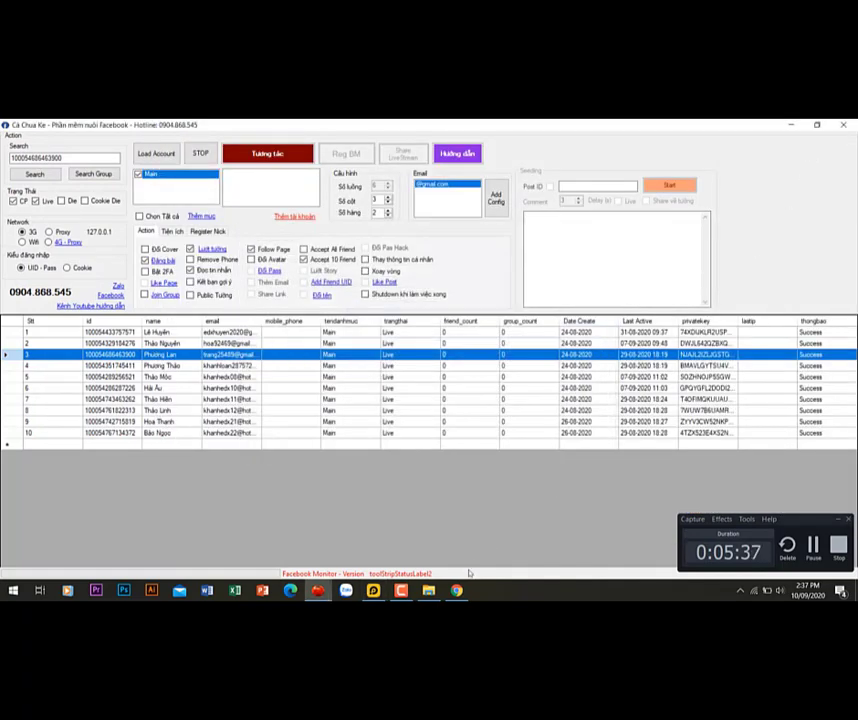
mouse_move(456, 590)
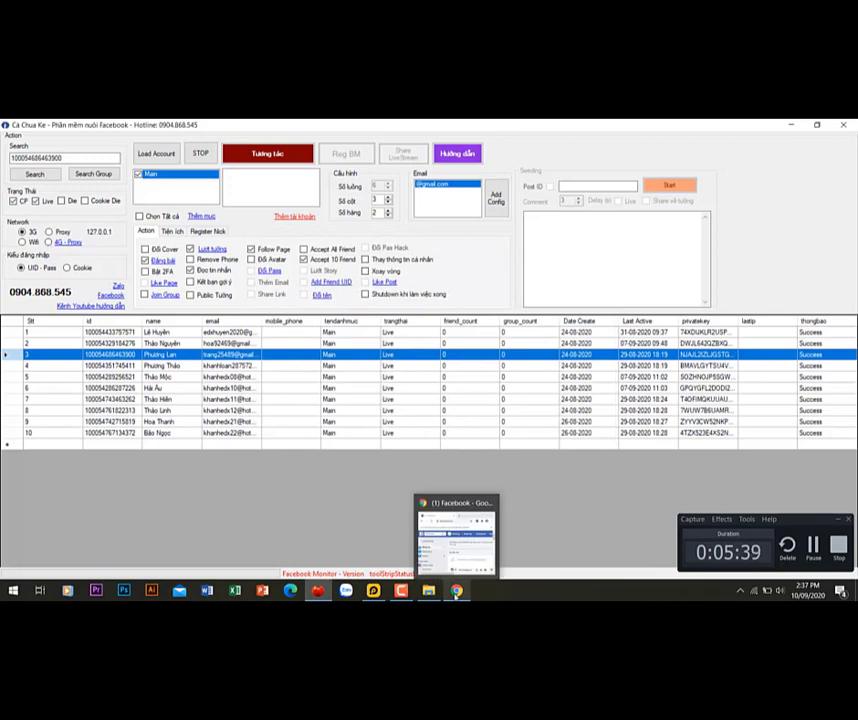
click(463, 569)
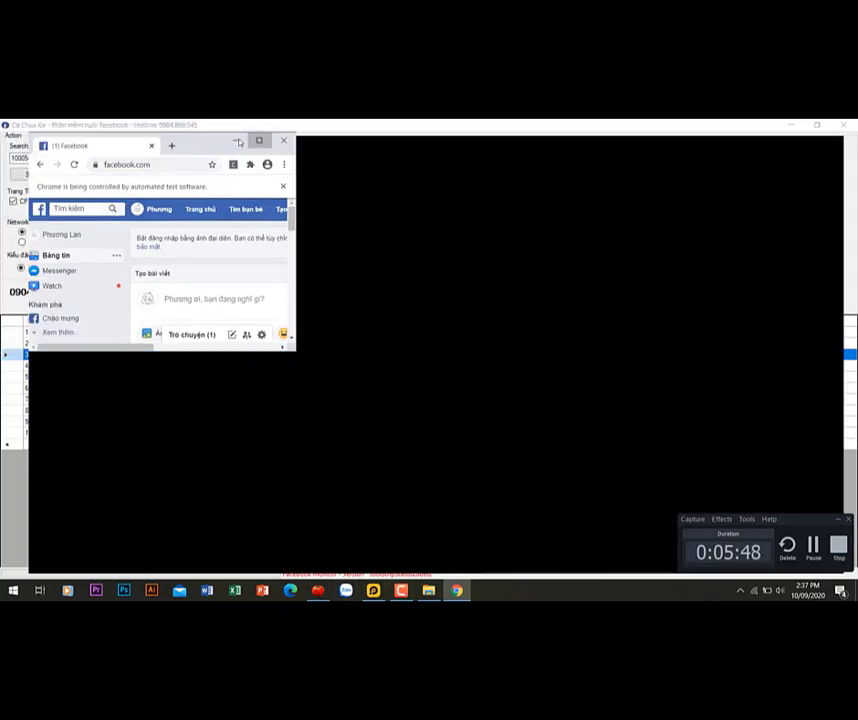
click(225, 133)
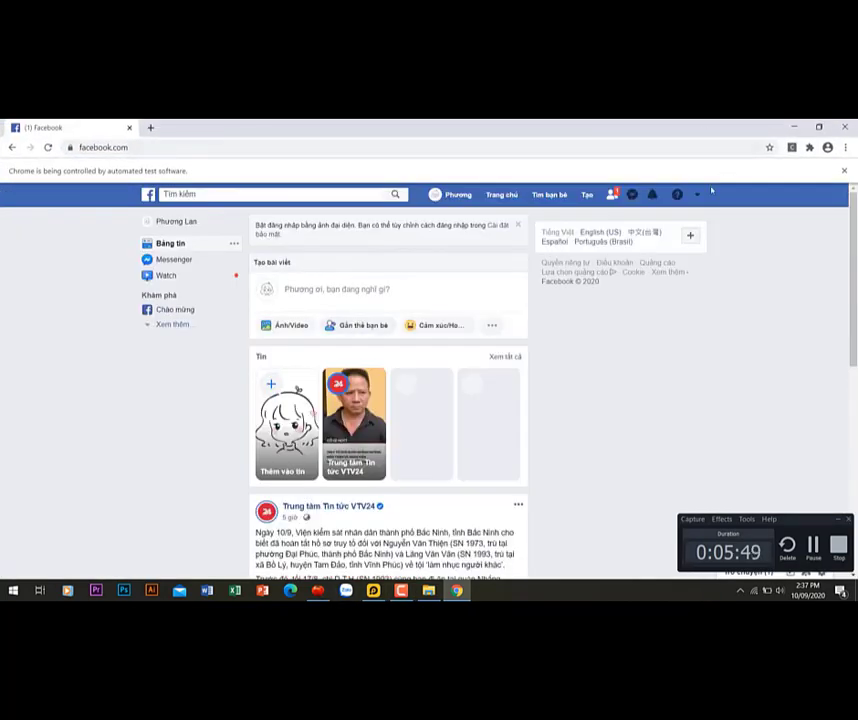
click(697, 195)
click(641, 306)
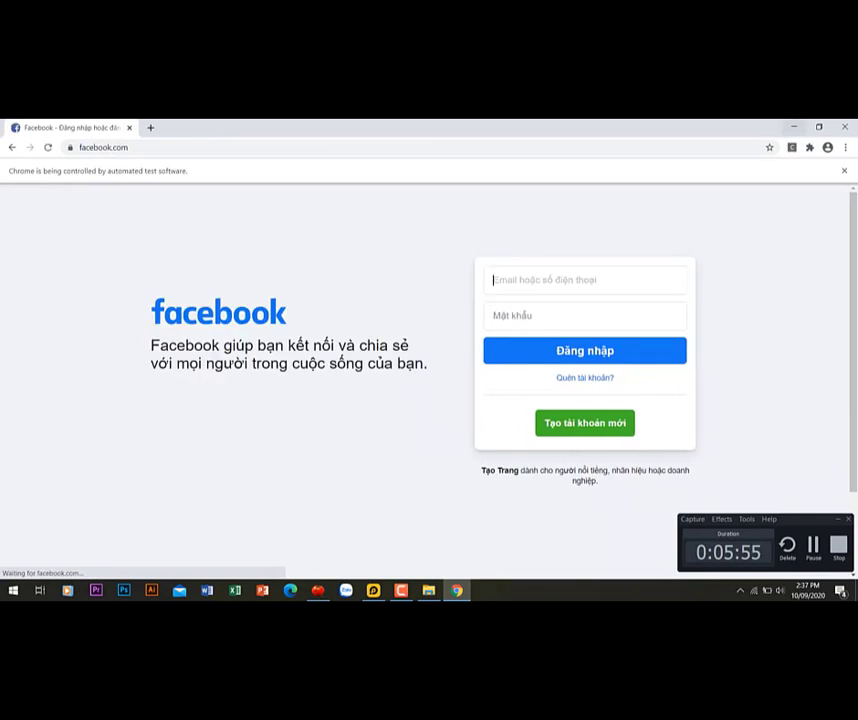
click(844, 130)
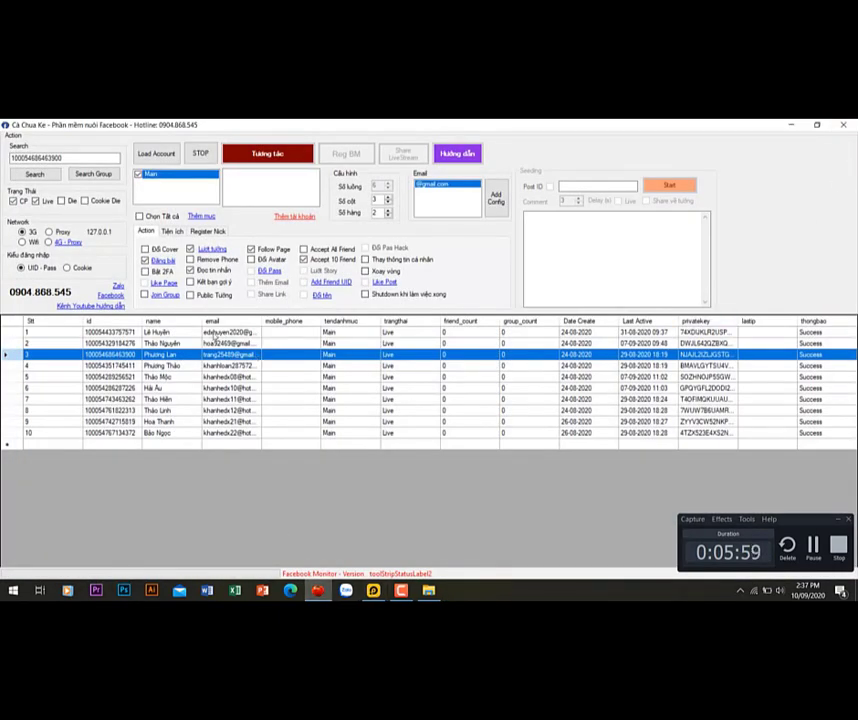
Log the first account in Cà Chua Ke's list in to Facebook with the account command Đăng nhập.
click(221, 332)
click(305, 335)
right_click(305, 335)
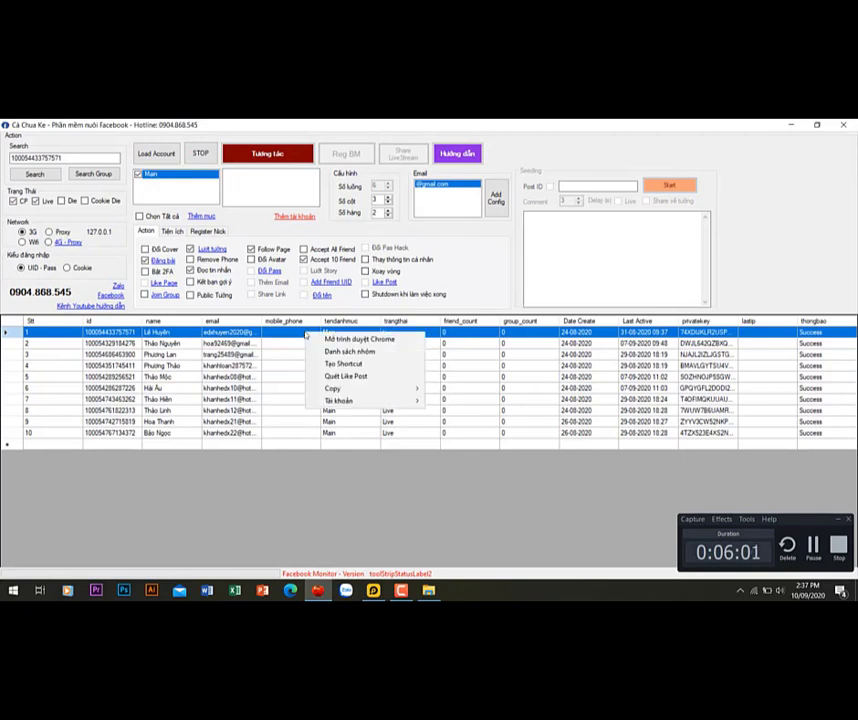
mouse_move(345, 401)
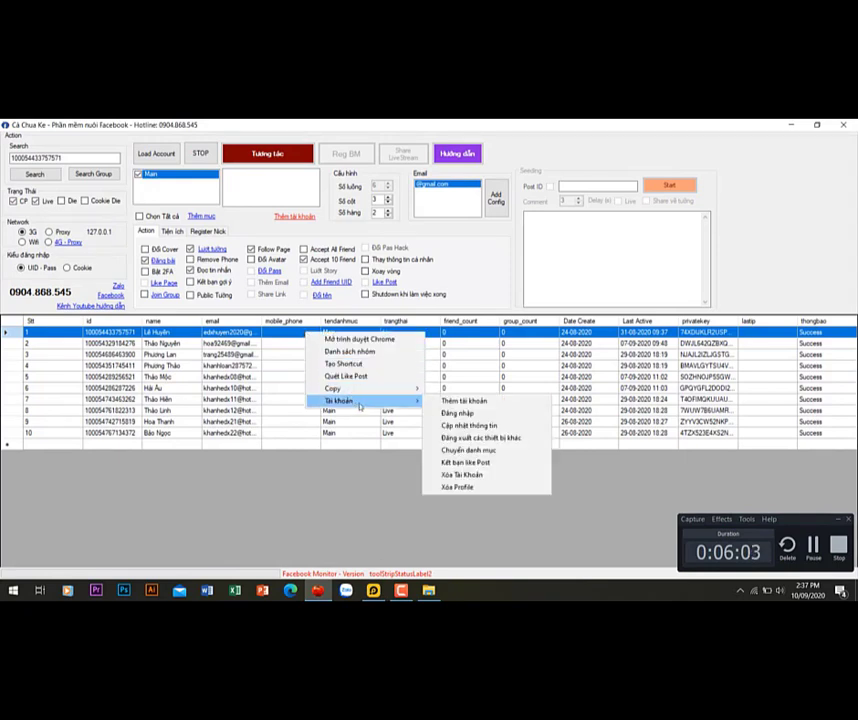
click(479, 414)
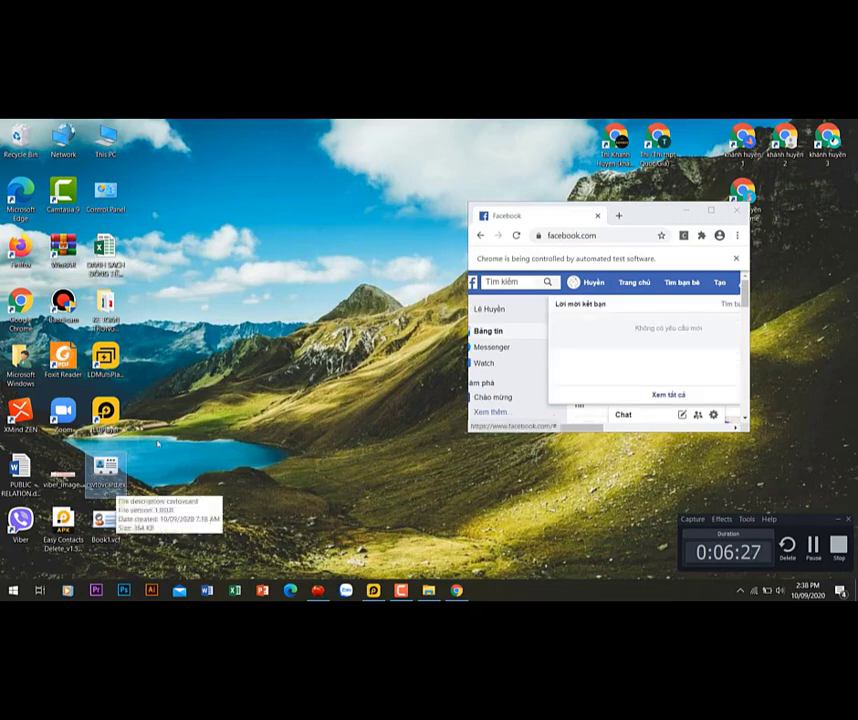
Open the csvtovcard converter from the desktop and load Book2.csv from the Downloads folder.
click(105, 470)
right_click(105, 470)
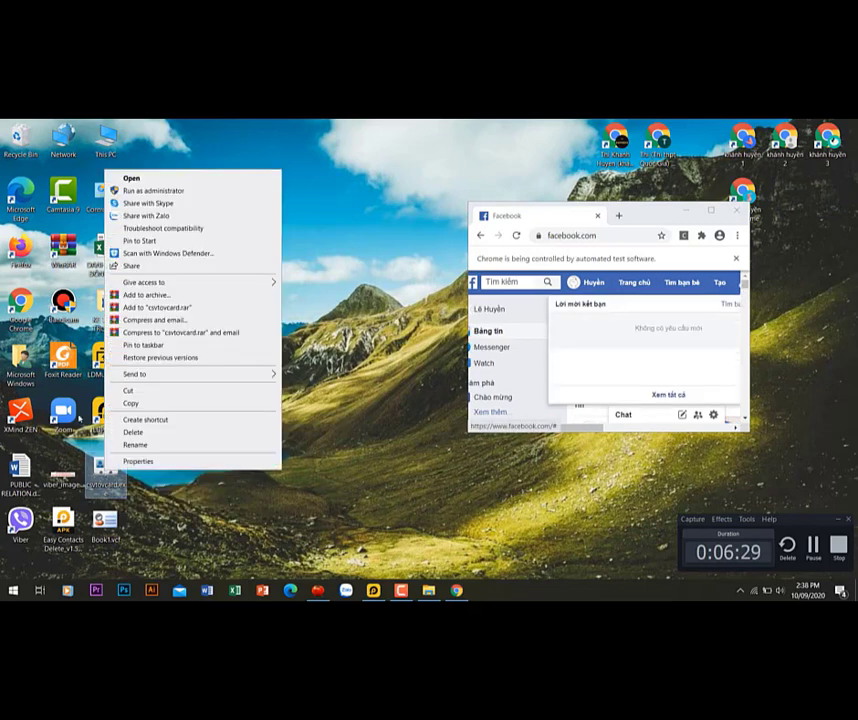
click(200, 180)
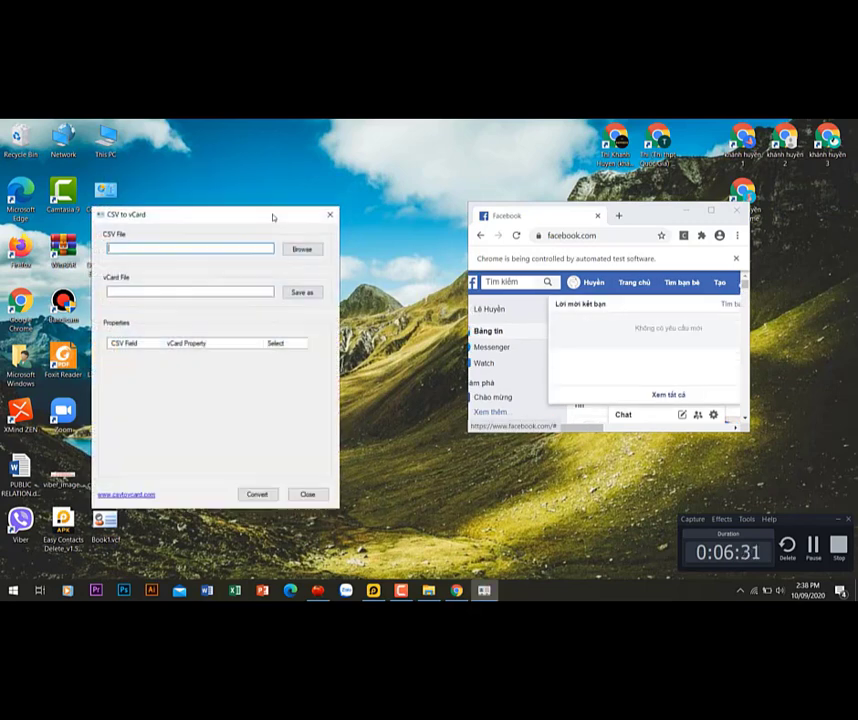
click(310, 252)
click(256, 318)
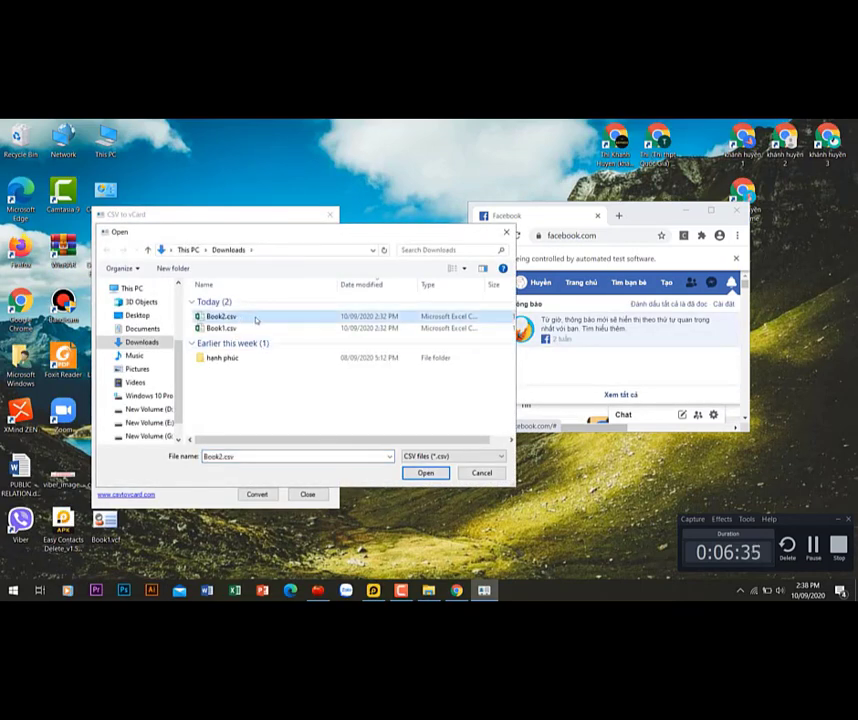
click(425, 472)
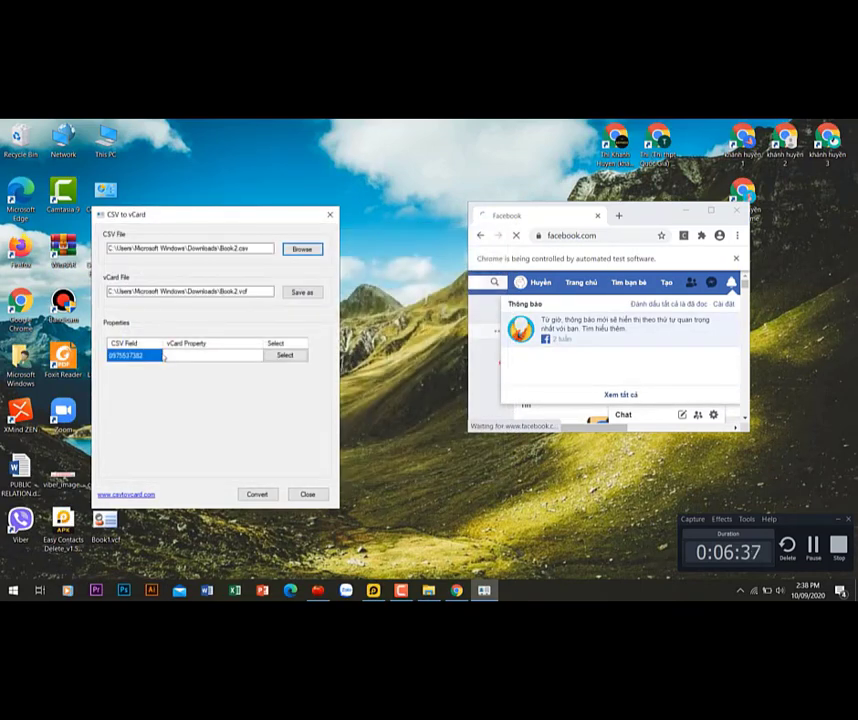
Map the CSV phone column to Mobile Phone, convert the file to Book2.vcf in Downloads, and close the converter.
click(287, 356)
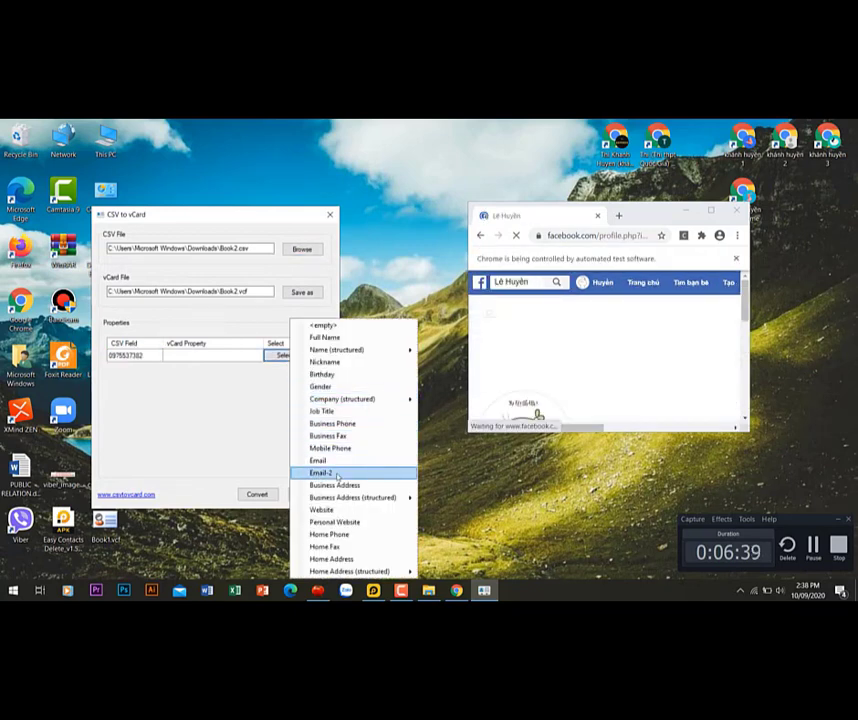
click(330, 448)
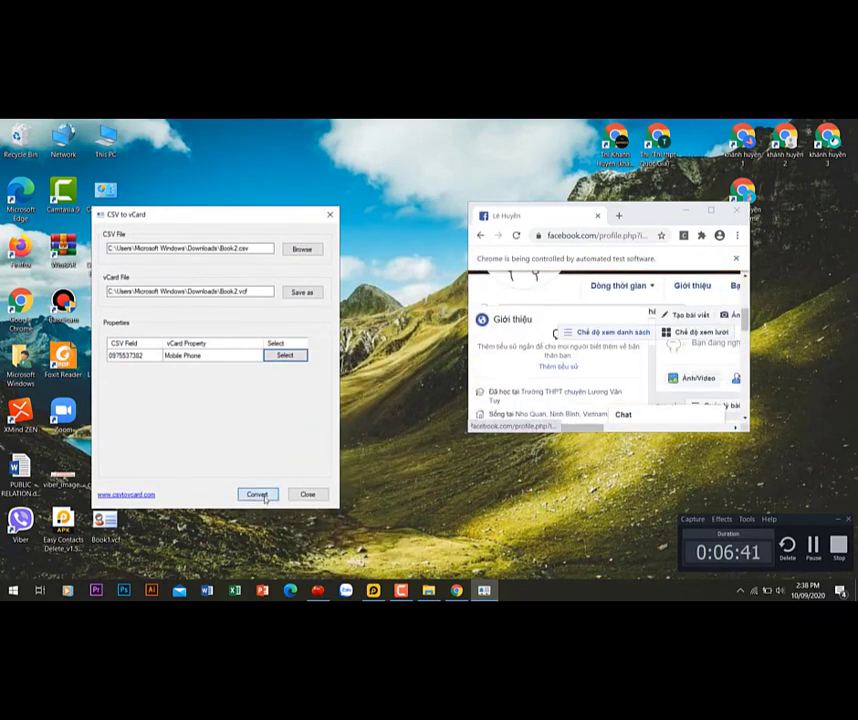
click(263, 495)
click(500, 395)
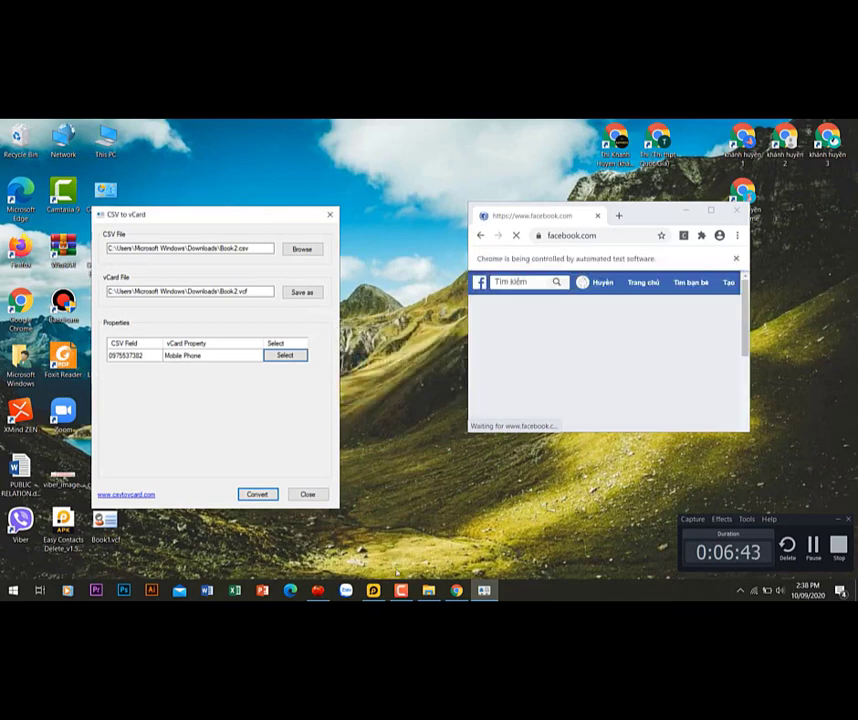
click(323, 264)
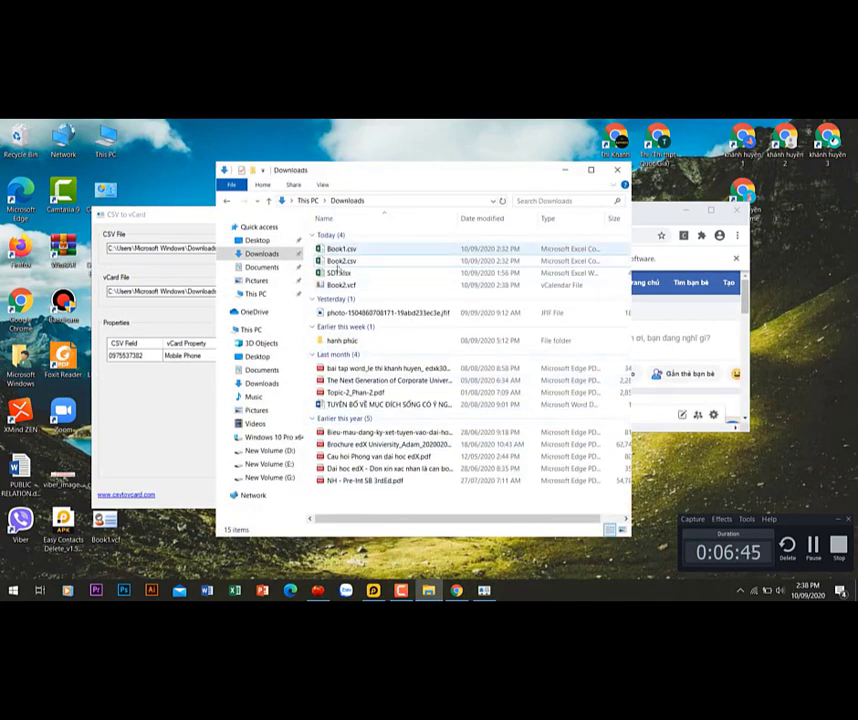
click(565, 173)
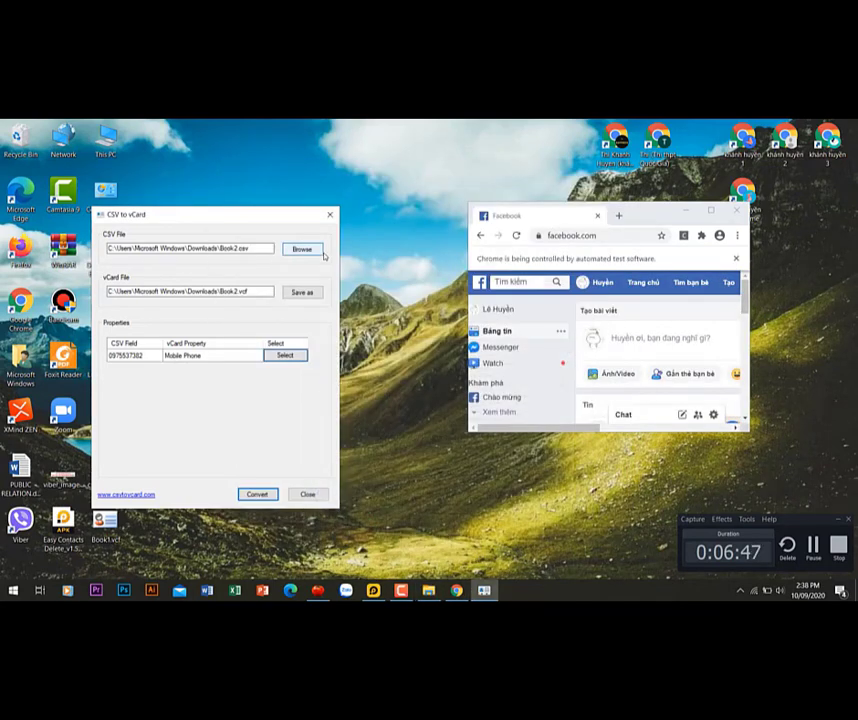
click(331, 215)
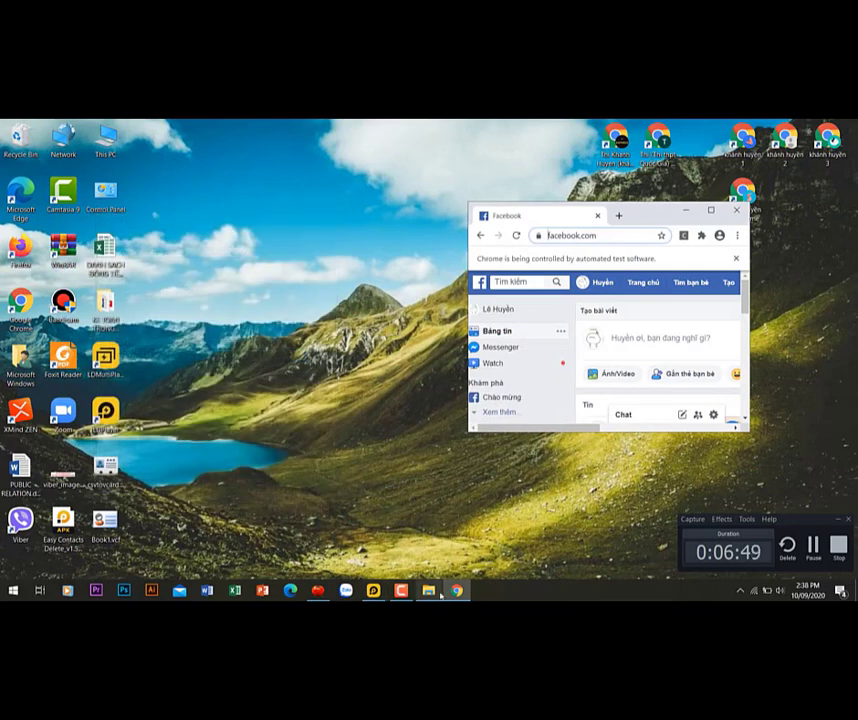
Move Book2.vcf from the Downloads folder to the desktop and minimize the folder window.
click(430, 591)
click(350, 272)
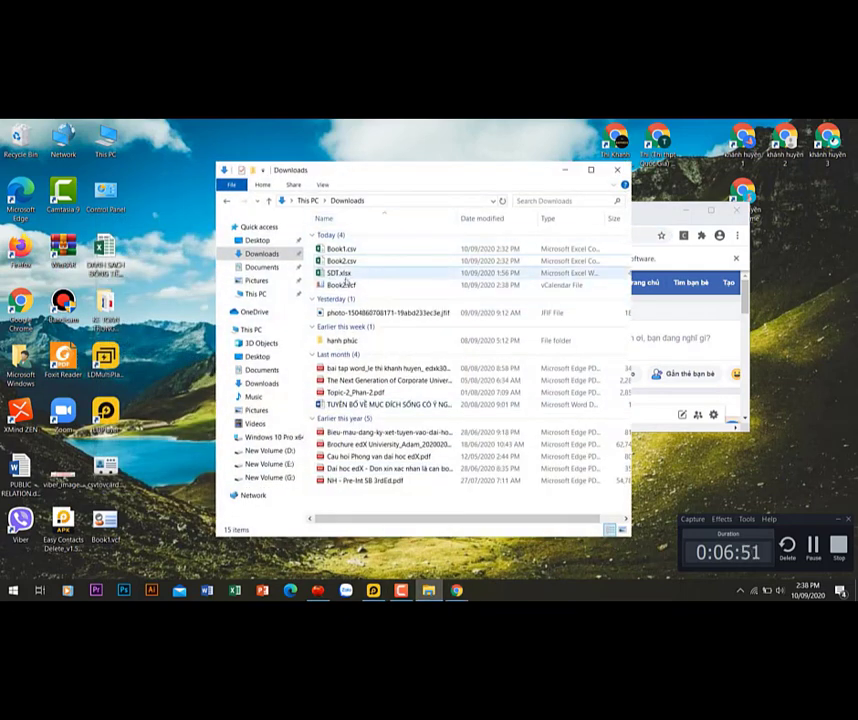
drag(370, 289, 160, 180)
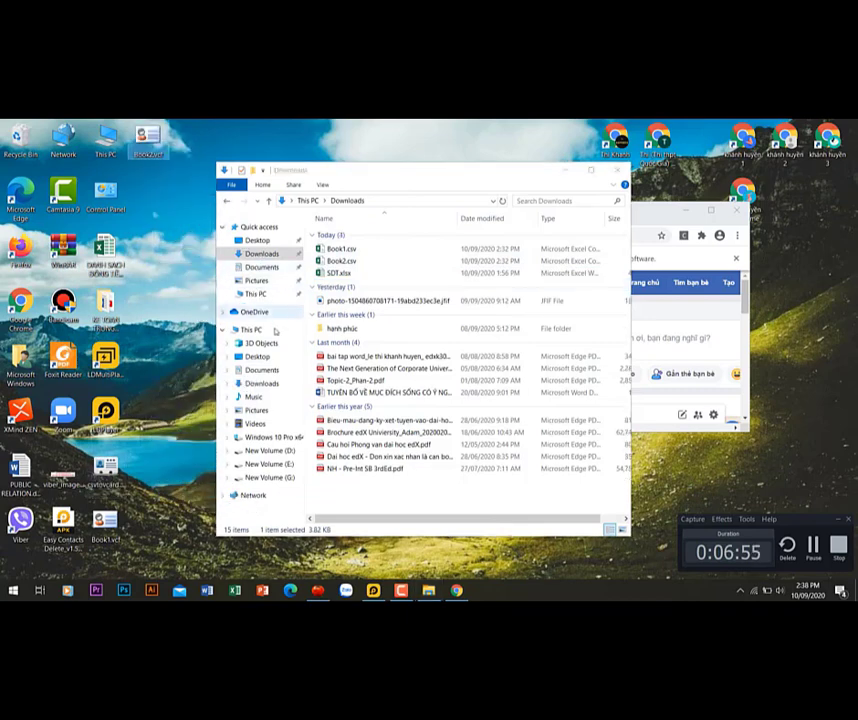
click(569, 169)
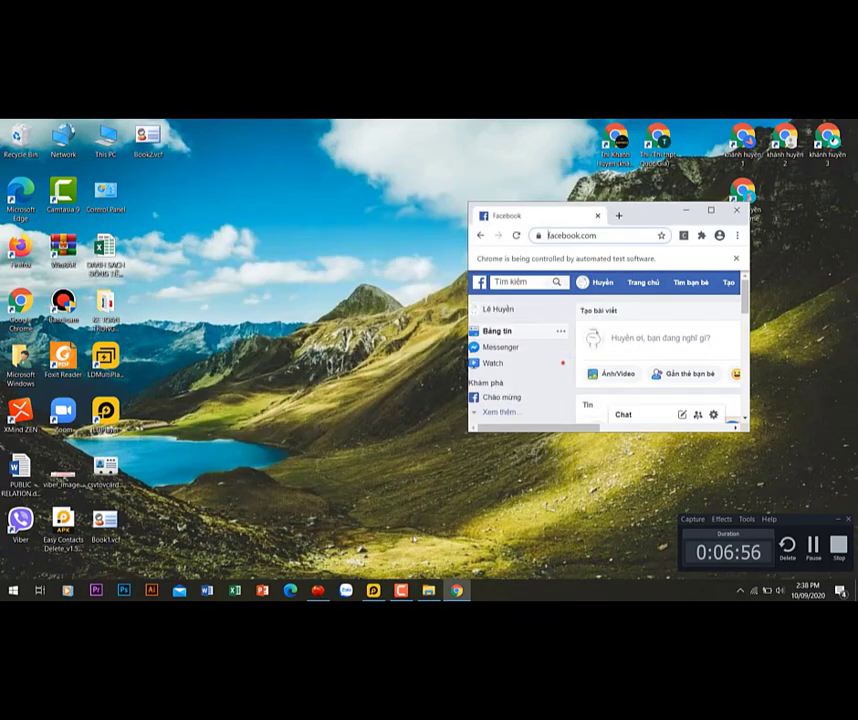
Switch to LDPlayer and import Book2.vcf from its Pictures folder, opening it with Contacts just once.
click(373, 590)
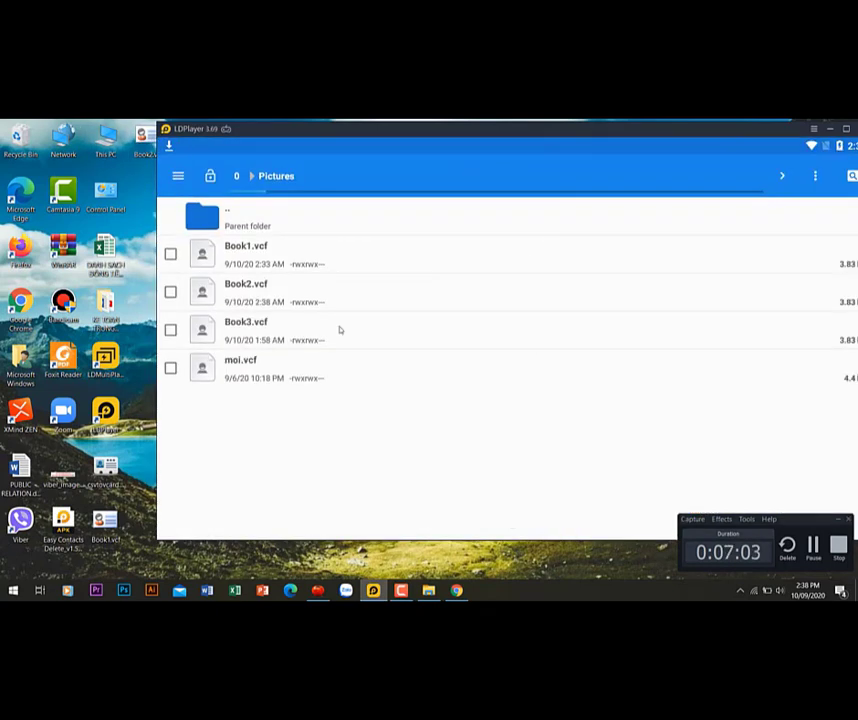
click(297, 285)
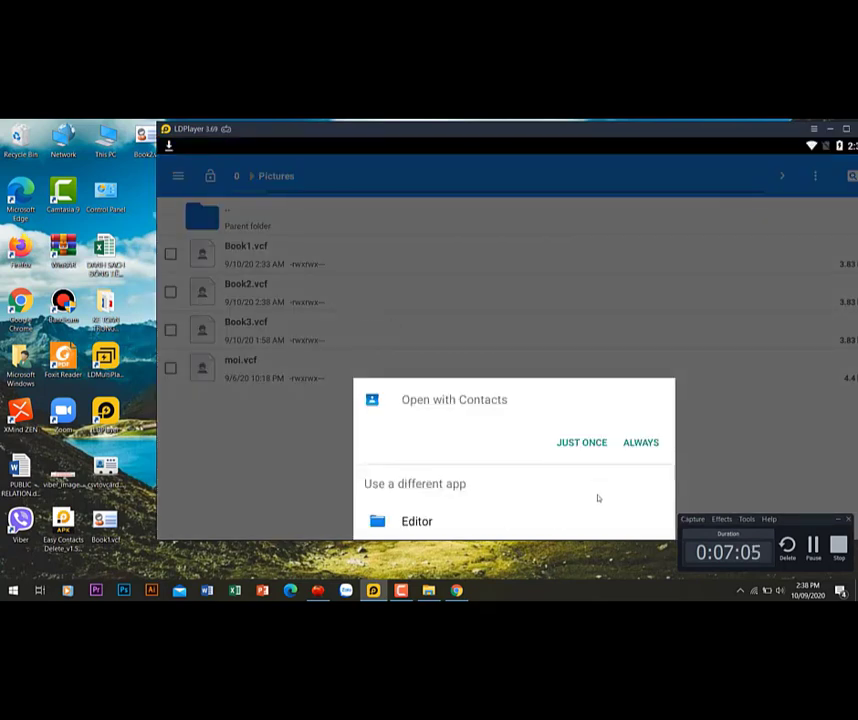
click(581, 443)
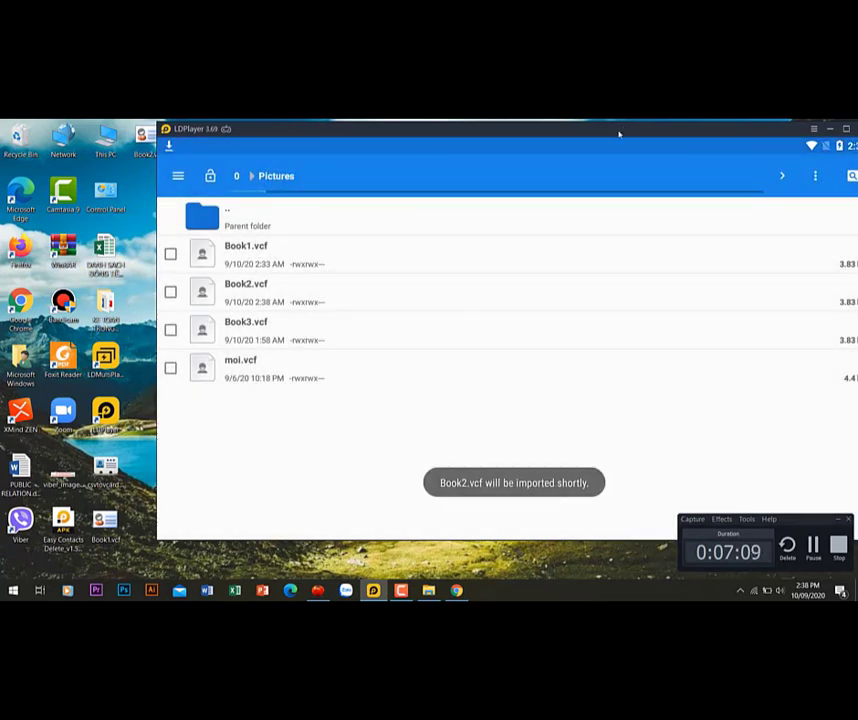
Look through all contacts in LDPlayer's Contacts app to check the import, and return to the home screen.
drag(619, 133, 445, 133)
click(706, 510)
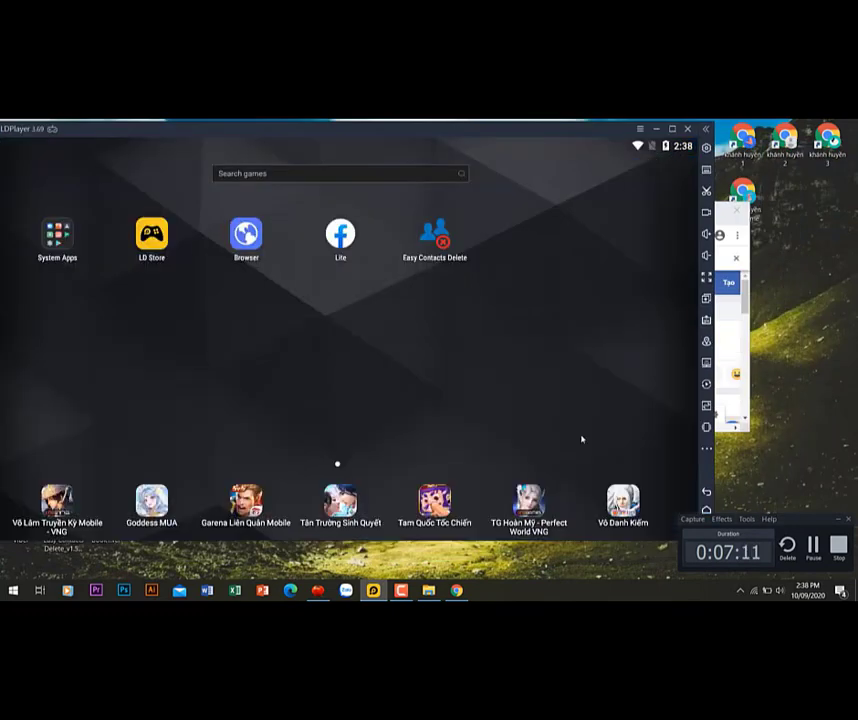
click(57, 233)
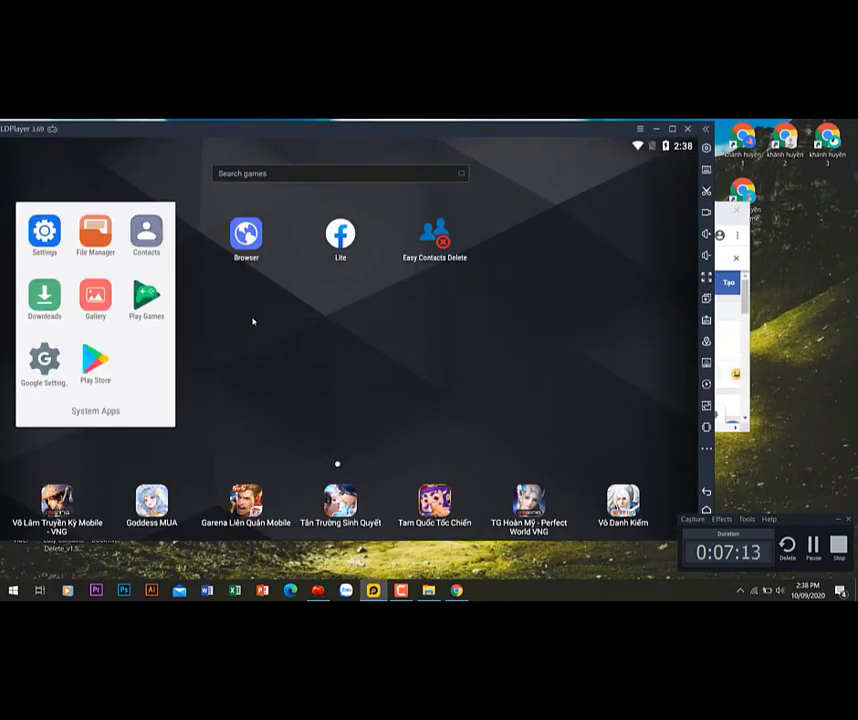
click(146, 232)
scroll(355, 348, up, 10)
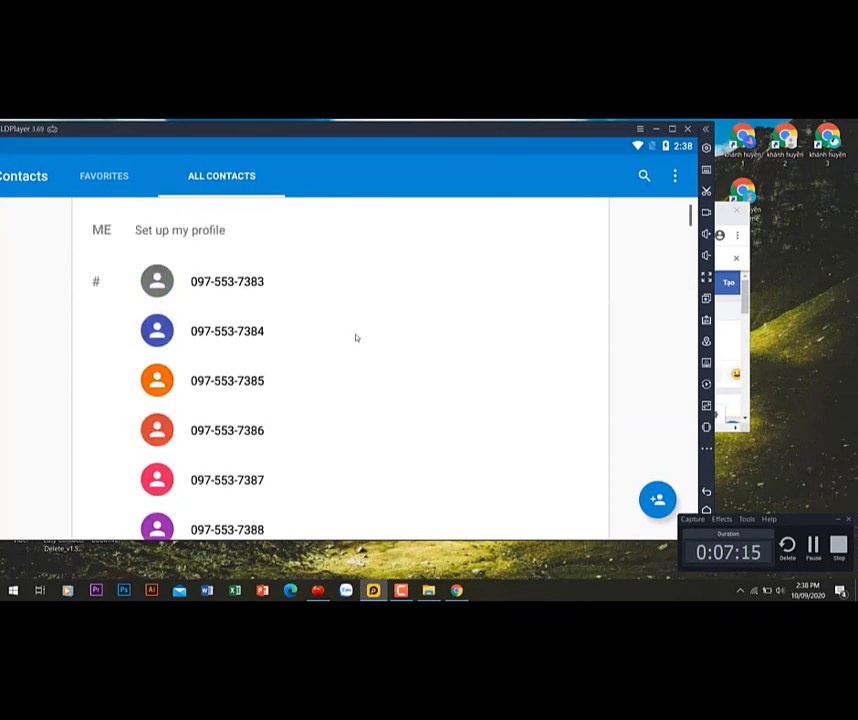
scroll(356, 345, down, 10)
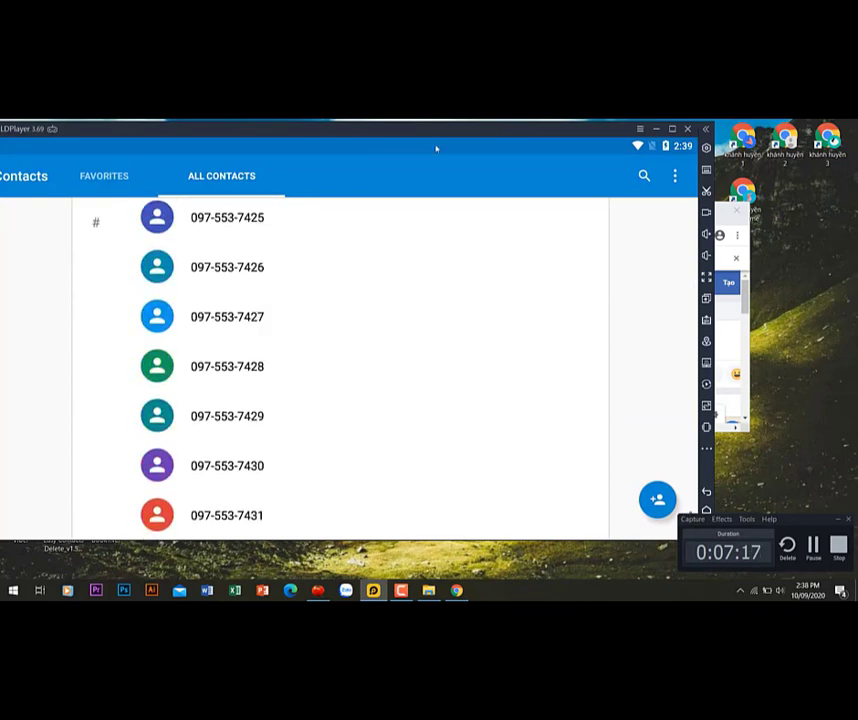
drag(436, 128, 517, 122)
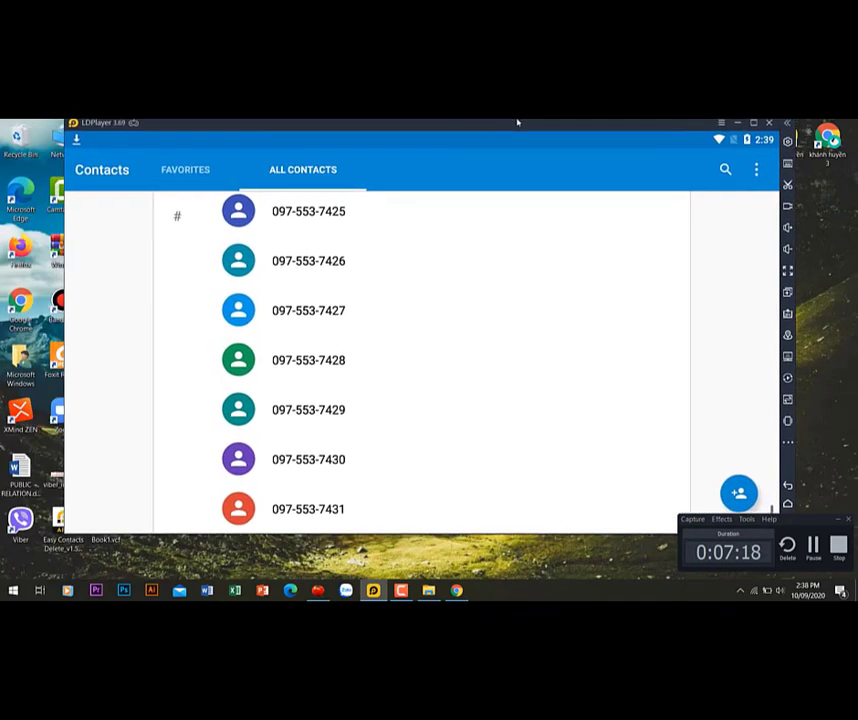
click(788, 505)
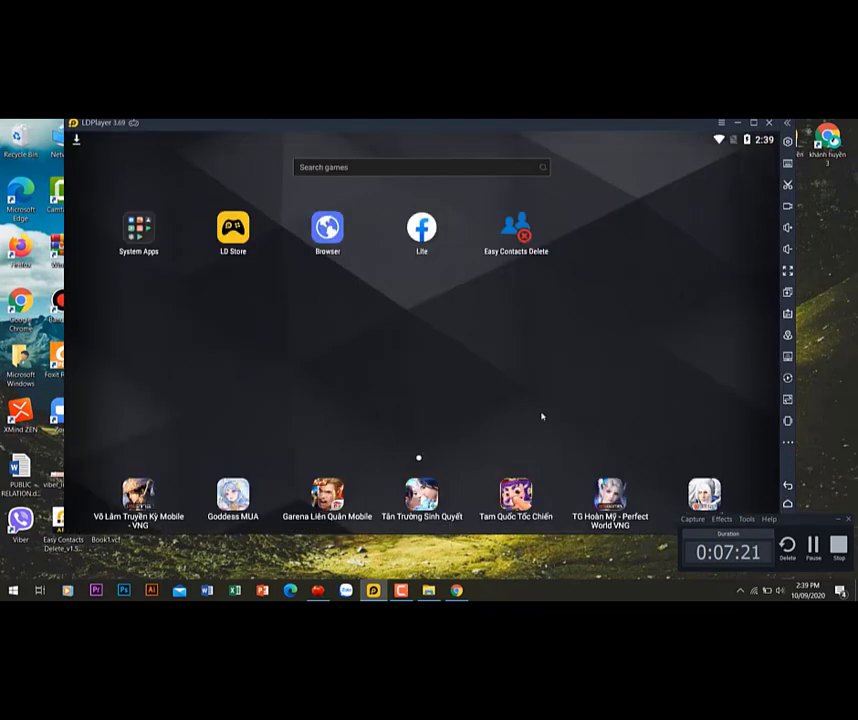
Open Facebook Lite in LDPlayer, switch to Cà Chua Ke and open the first account's information for updating.
click(421, 228)
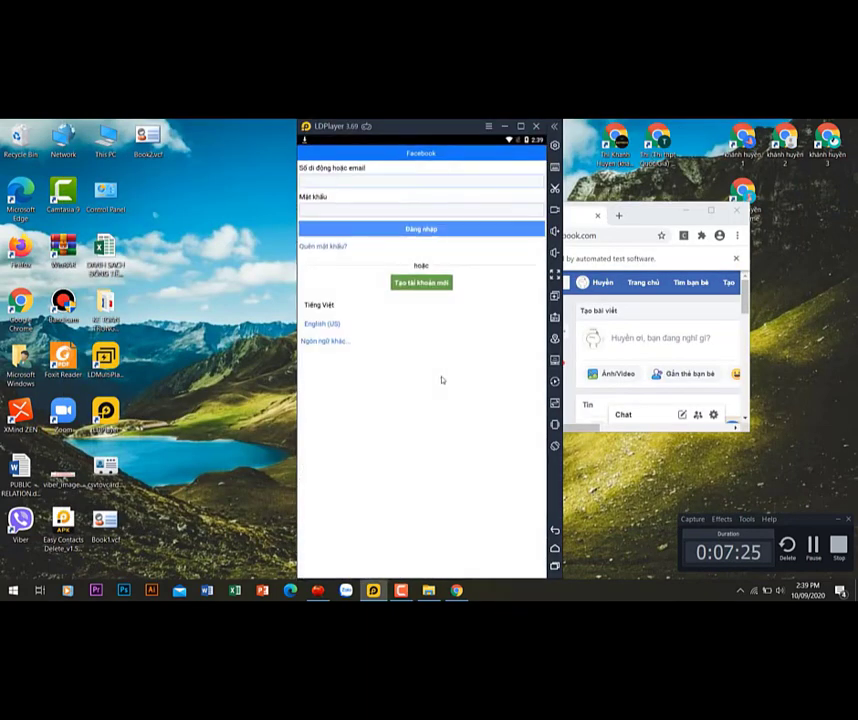
mouse_move(322, 594)
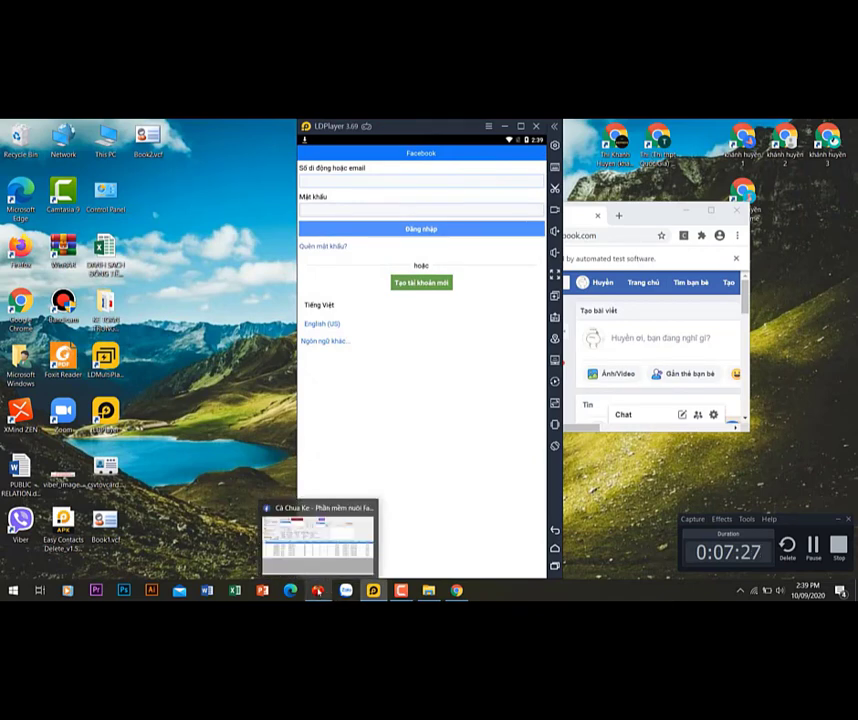
click(326, 559)
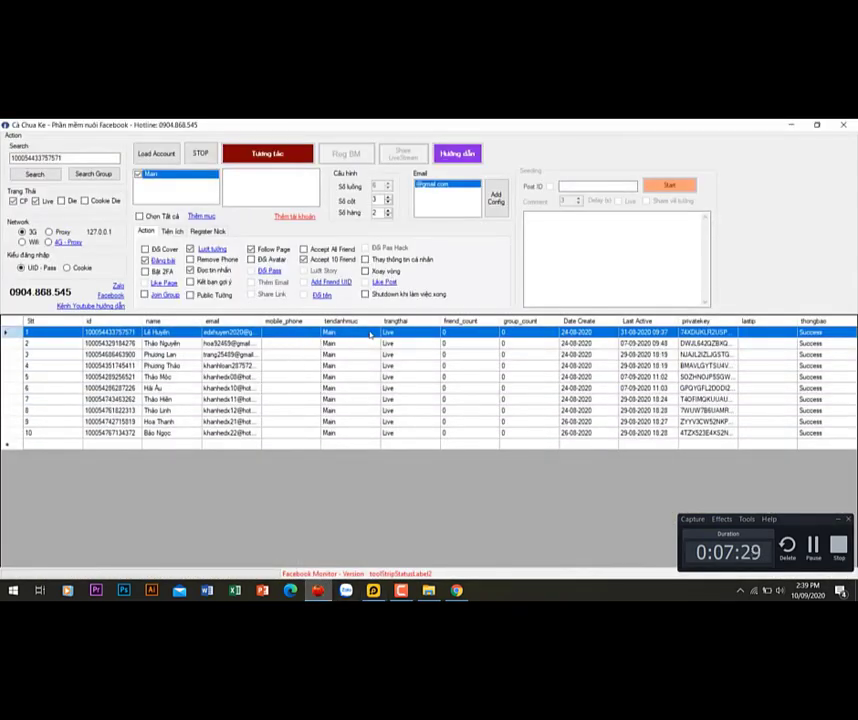
right_click(371, 332)
mouse_move(415, 402)
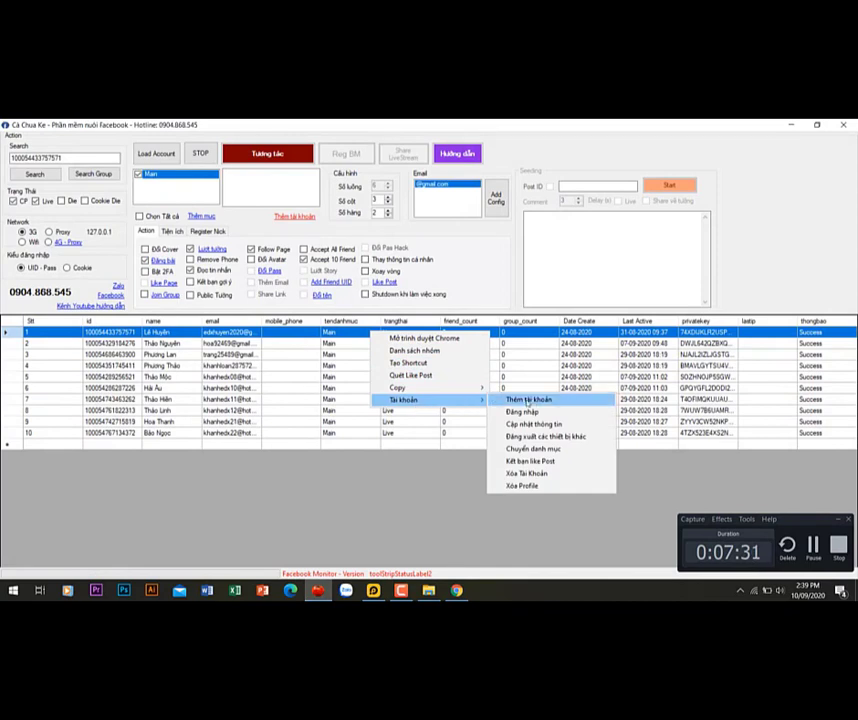
click(535, 425)
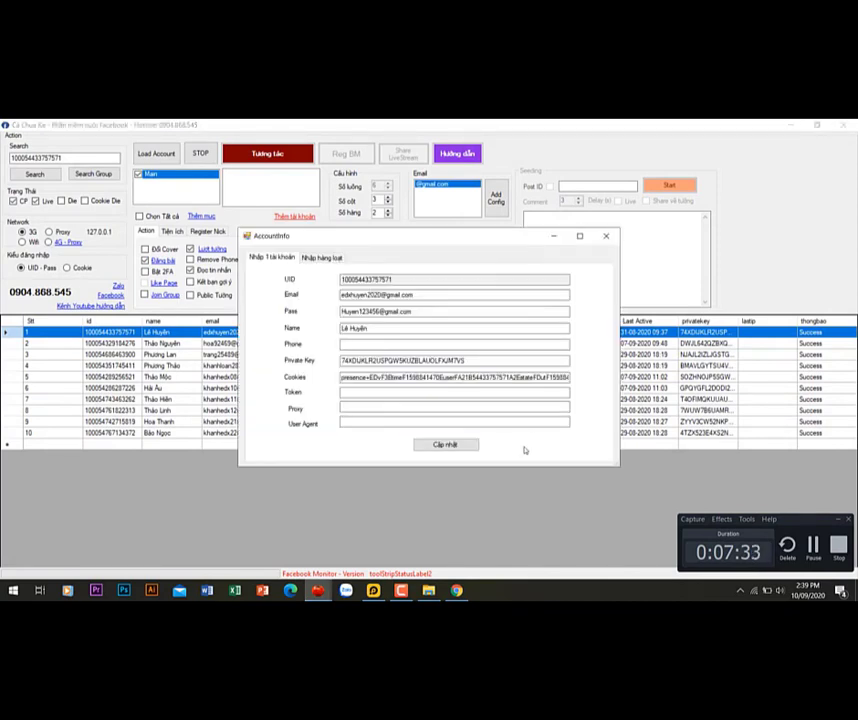
Copy the account's UID from Cà Chua Ke into Facebook Lite's mobile number or email field in LDPlayer.
double_click(406, 279)
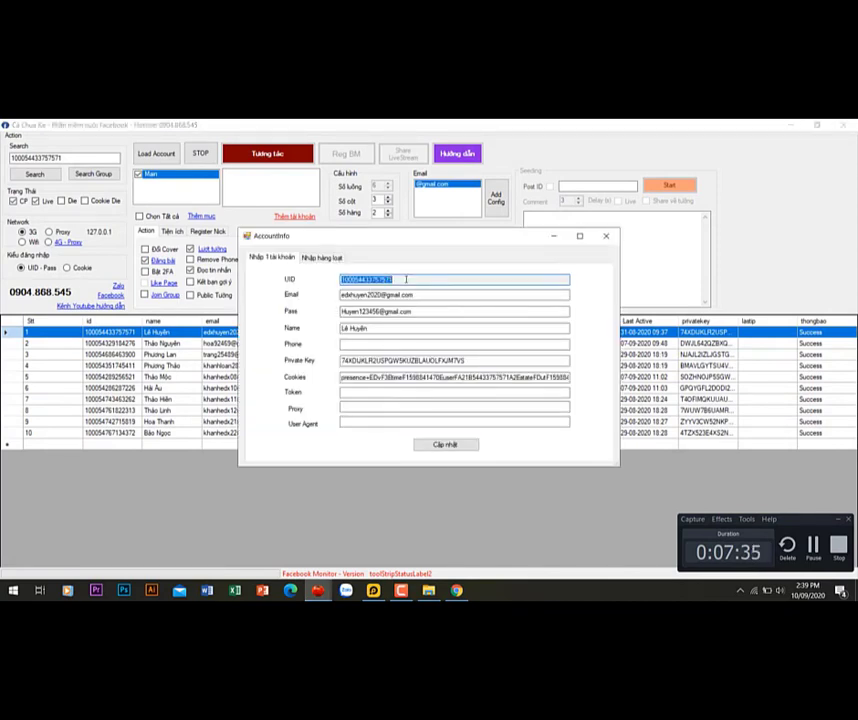
key(alt+Tab)
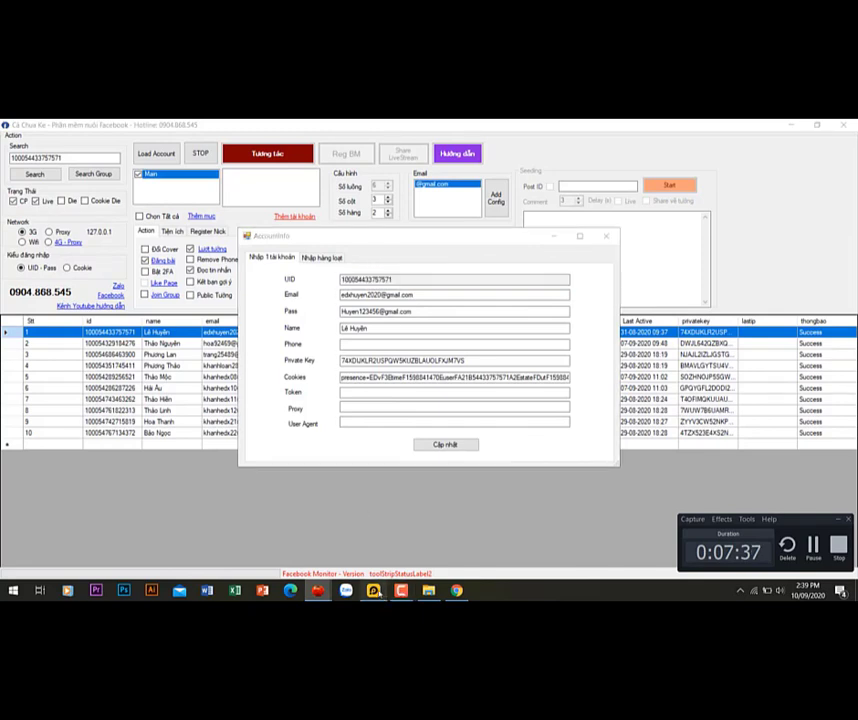
click(349, 181)
key(ctrl+v)
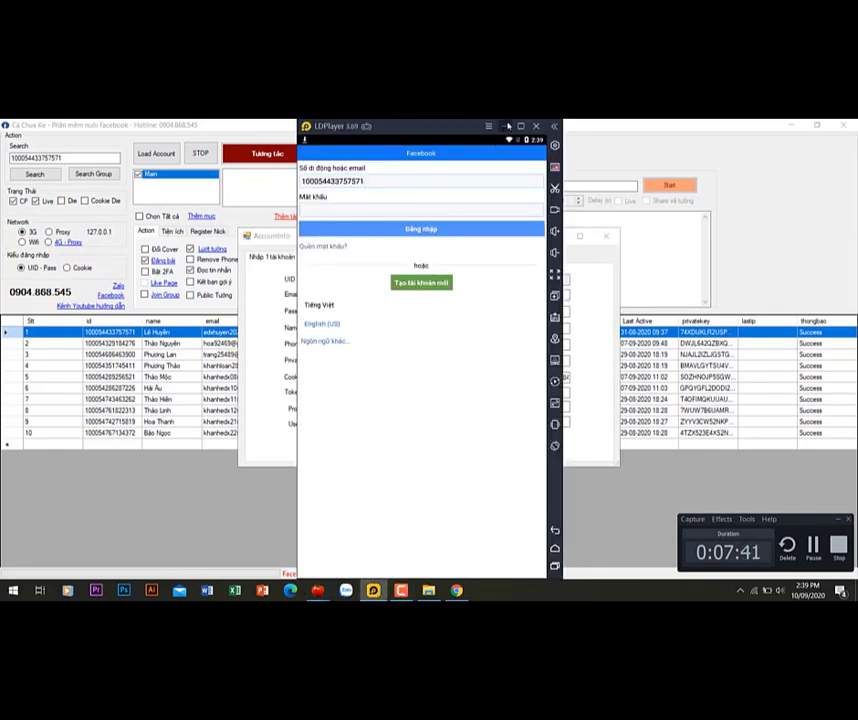
Copy the account password from Cà Chua Ke into Facebook Lite, log in and decline saving the login information.
key(alt+Tab)
click(421, 312)
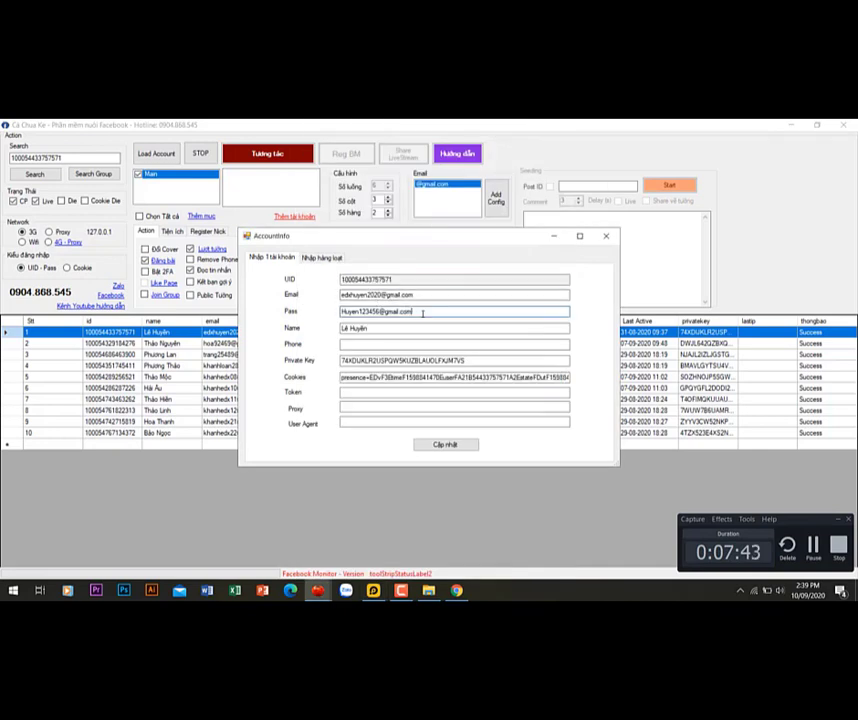
key(ctrl+a)
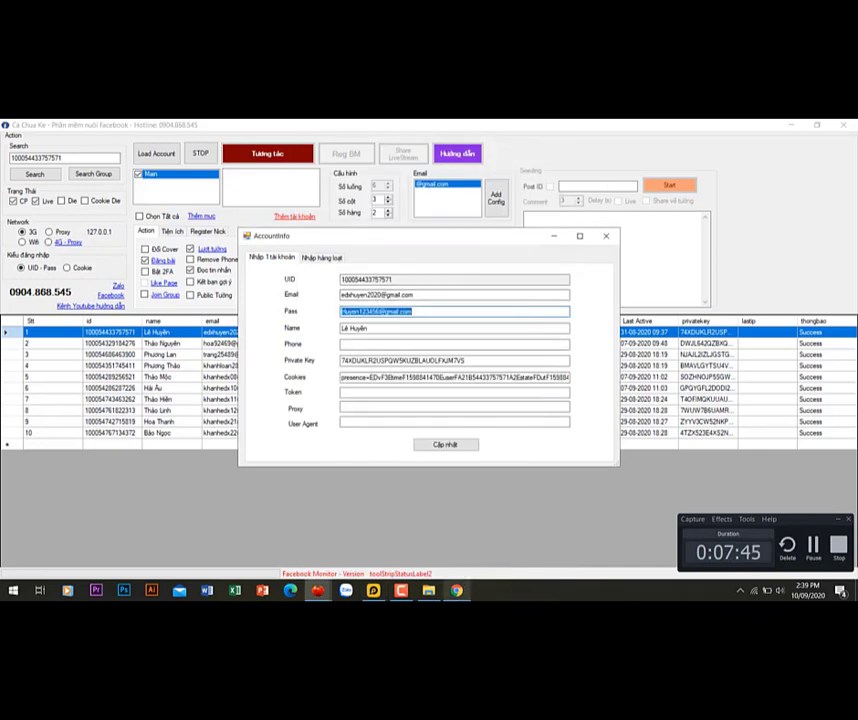
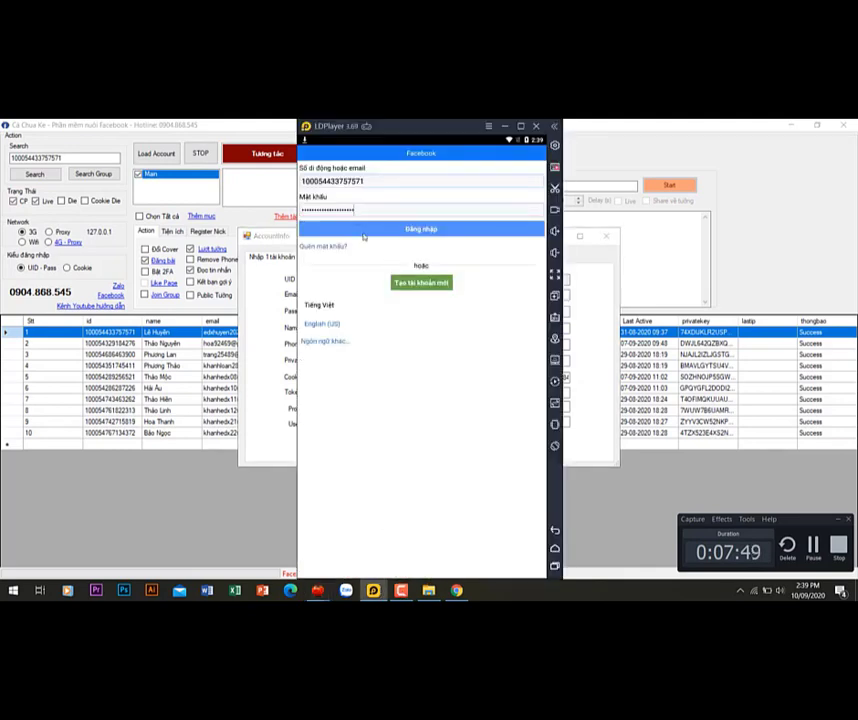
click(424, 229)
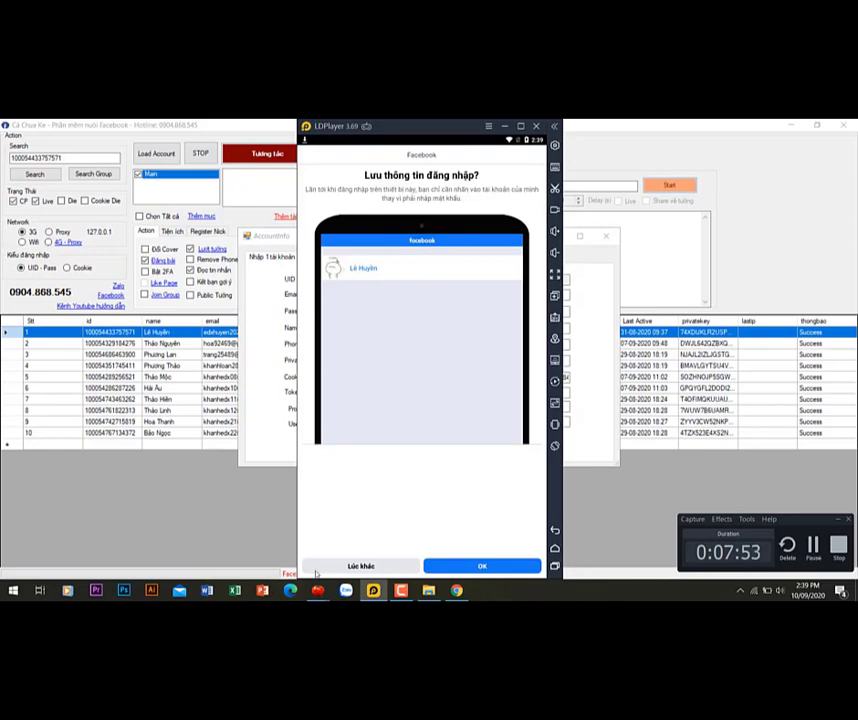
click(384, 569)
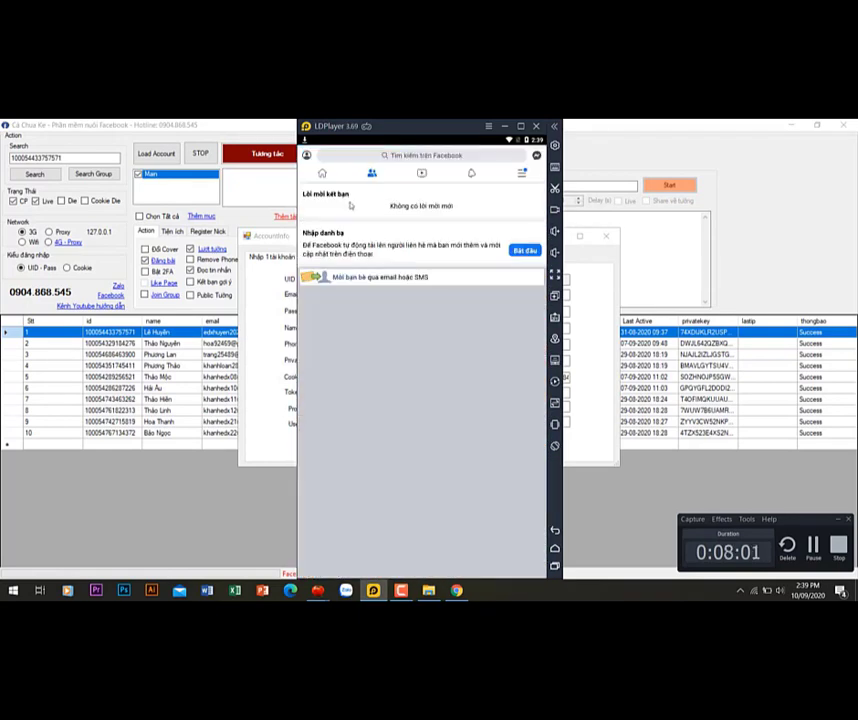
Start the contact import in Facebook Lite's friends section and turn on continuous contact upload.
click(521, 251)
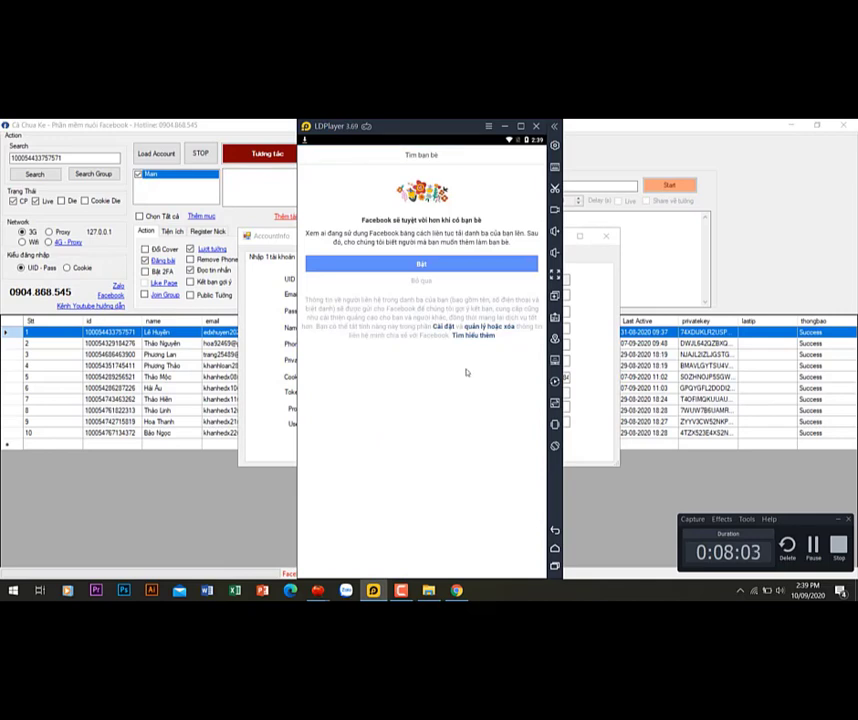
click(430, 267)
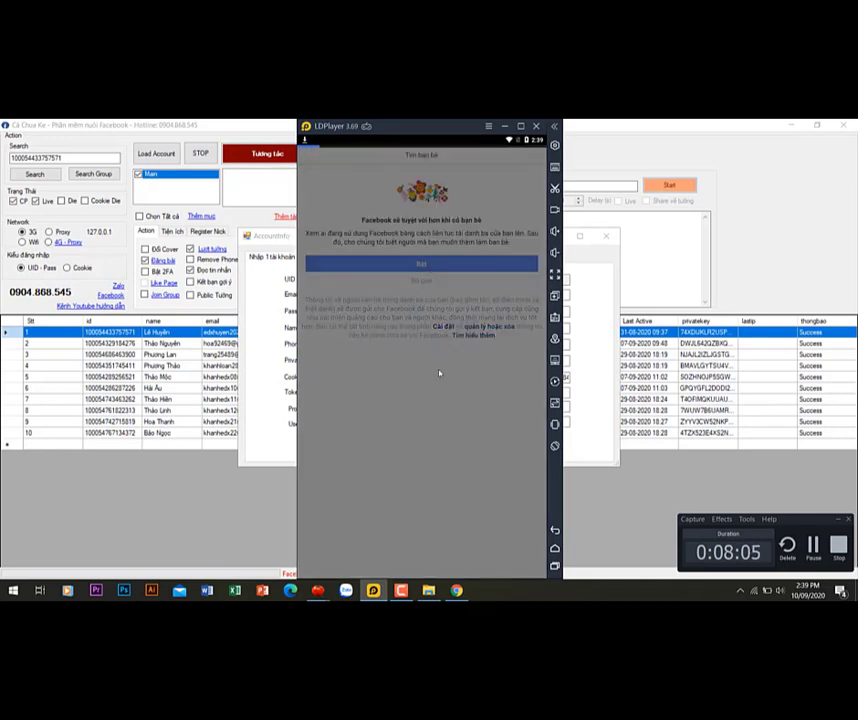
click(439, 373)
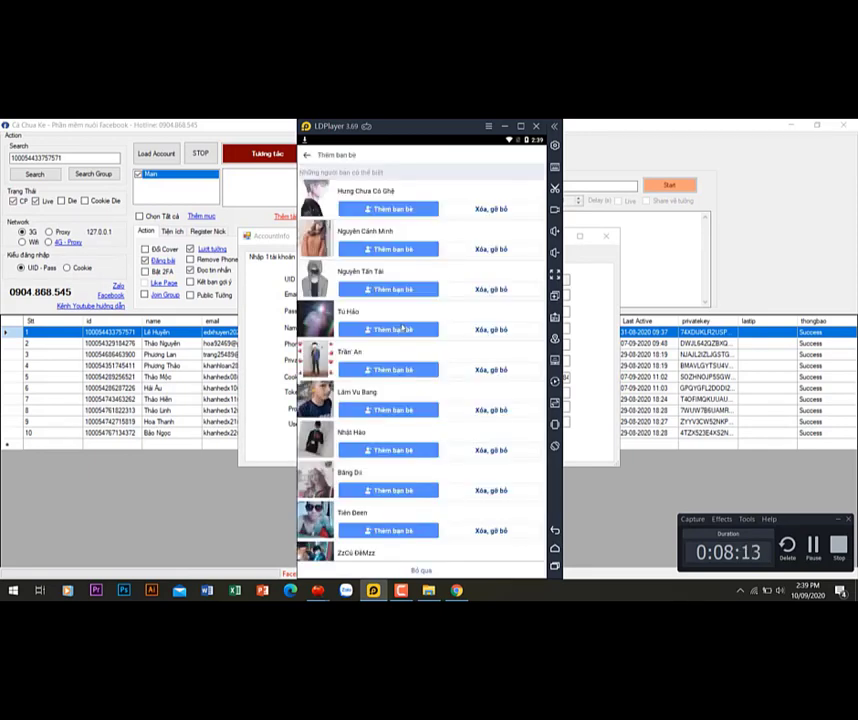
Send friend requests to a few of the suggested people, working down from the start of the list.
scroll(404, 329, down, 1)
click(397, 379)
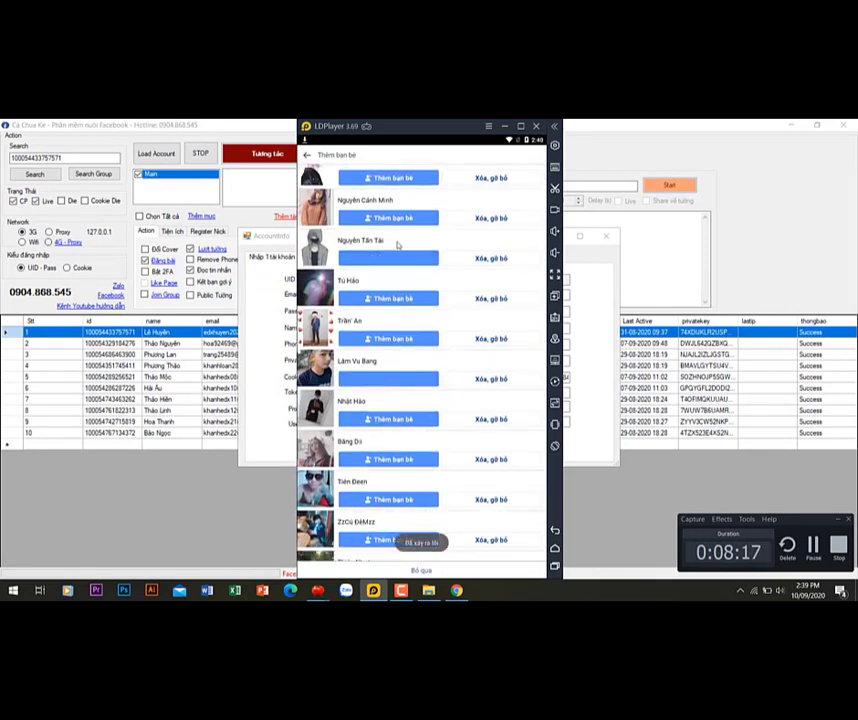
click(397, 262)
scroll(400, 384, down, 3)
scroll(400, 384, down, 5)
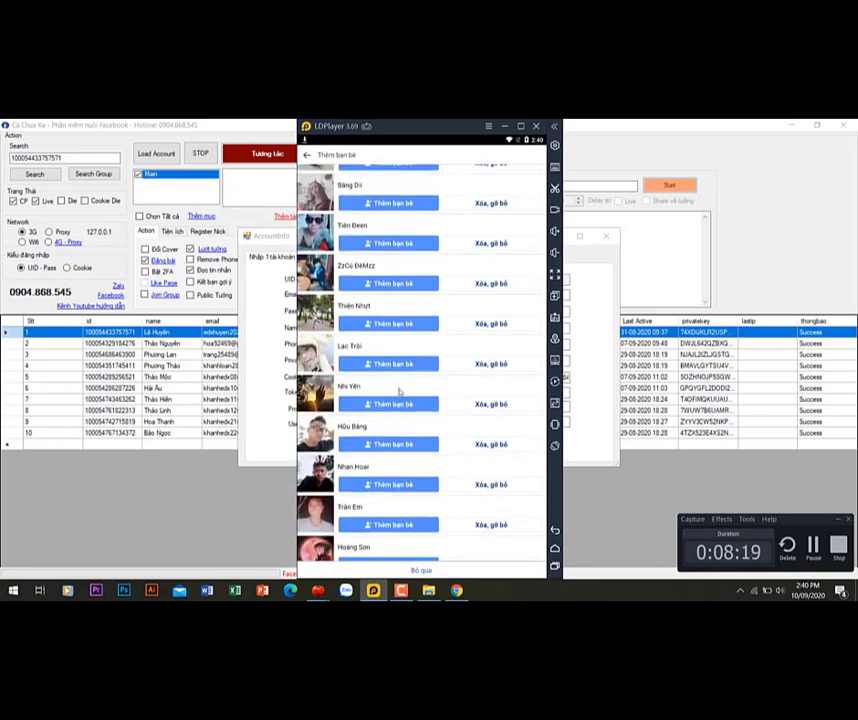
scroll(376, 467, down, 7)
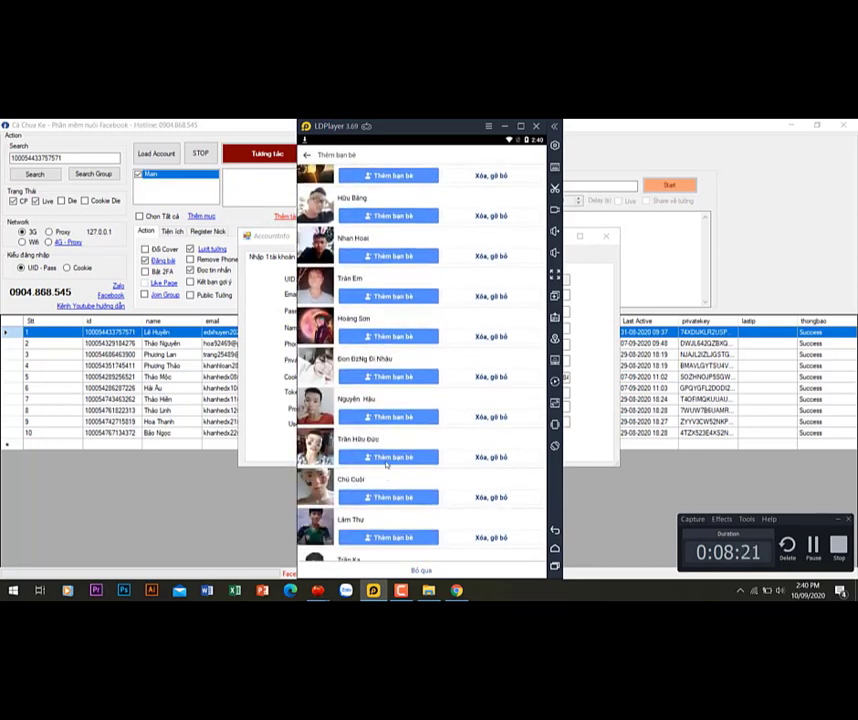
scroll(392, 480, down, 5)
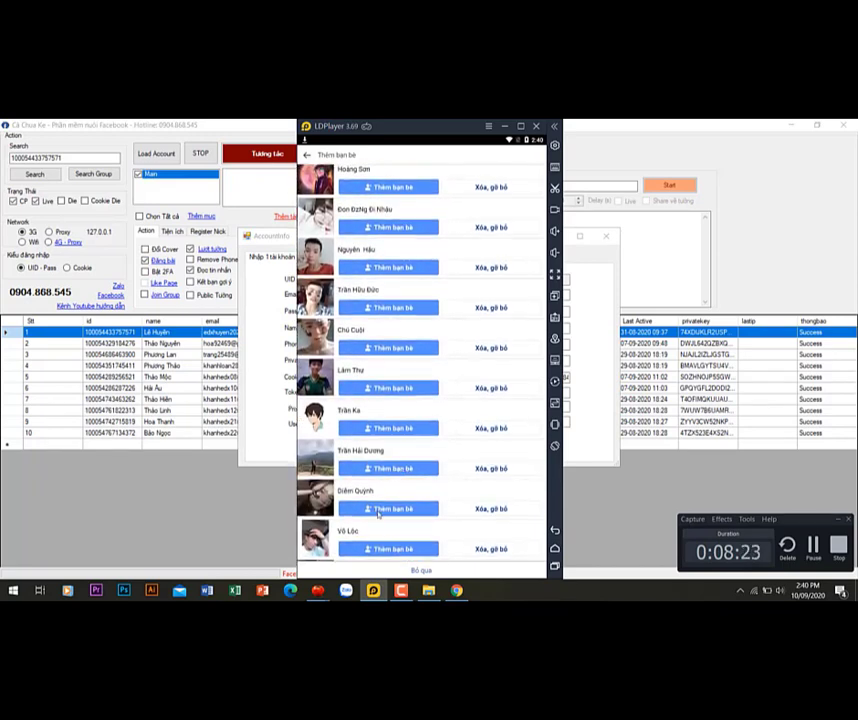
scroll(390, 385, up, 2)
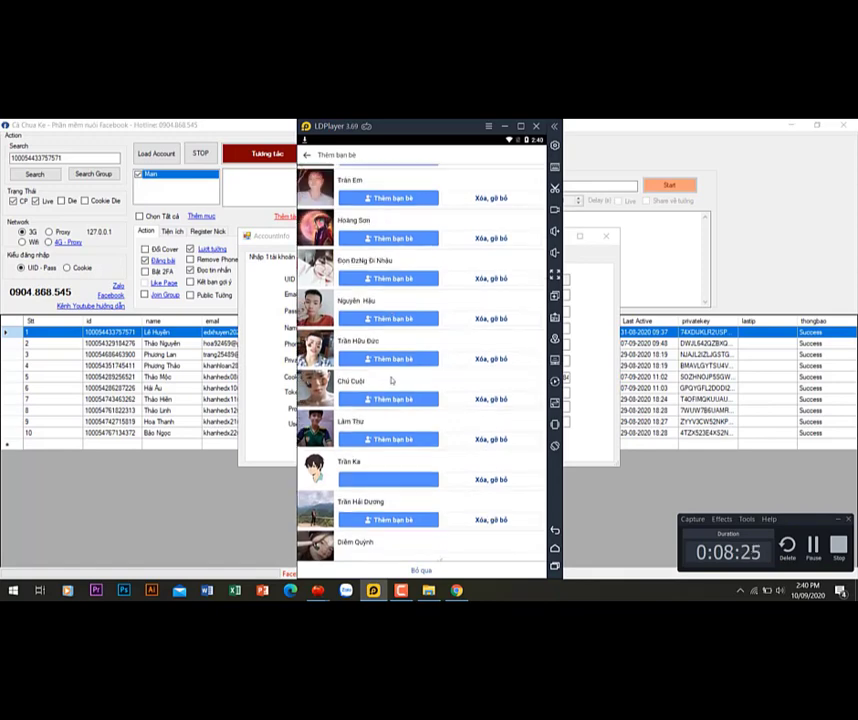
Review the suggestions from the start, send requests to several more people further down, and leave the add-friends list.
scroll(392, 380, up, 15)
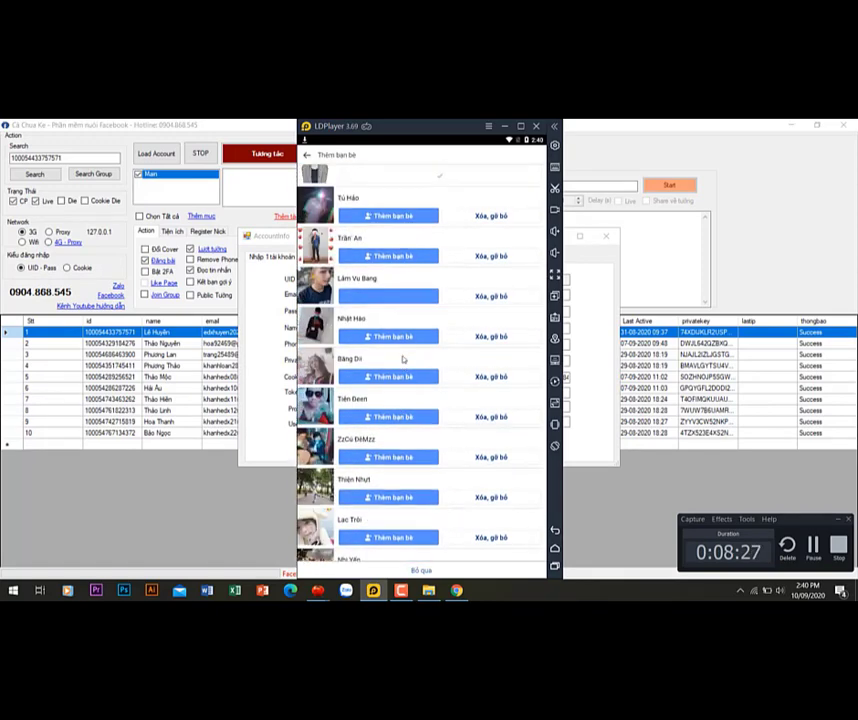
scroll(403, 359, up, 4)
scroll(400, 433, down, 10)
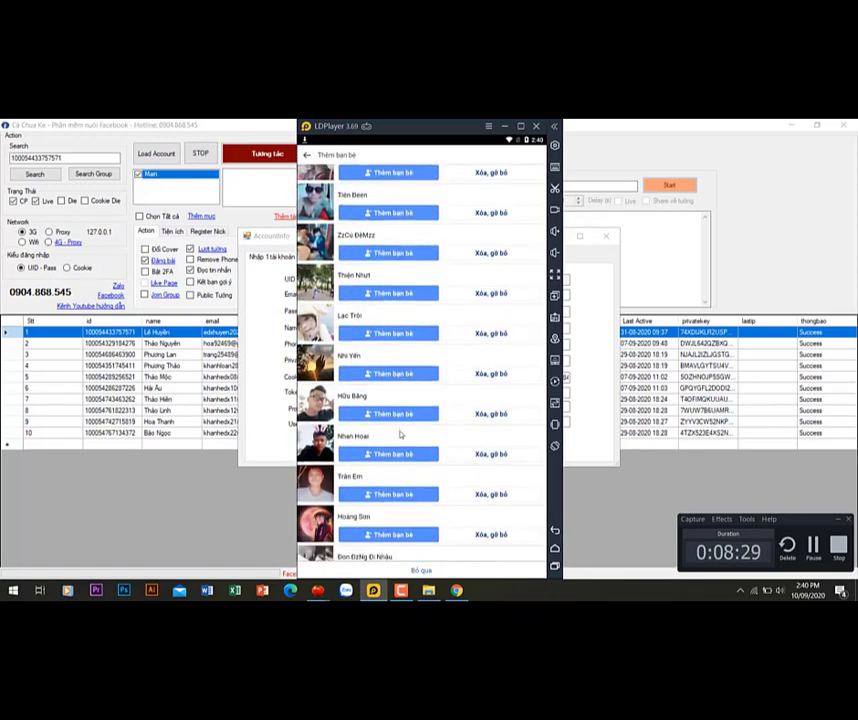
scroll(392, 463, down, 10)
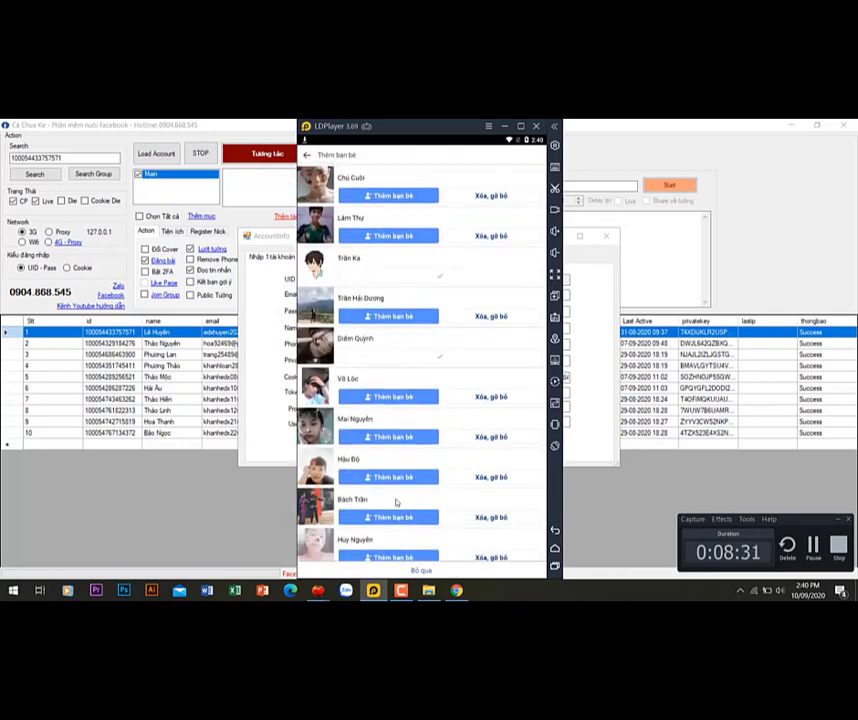
click(399, 397)
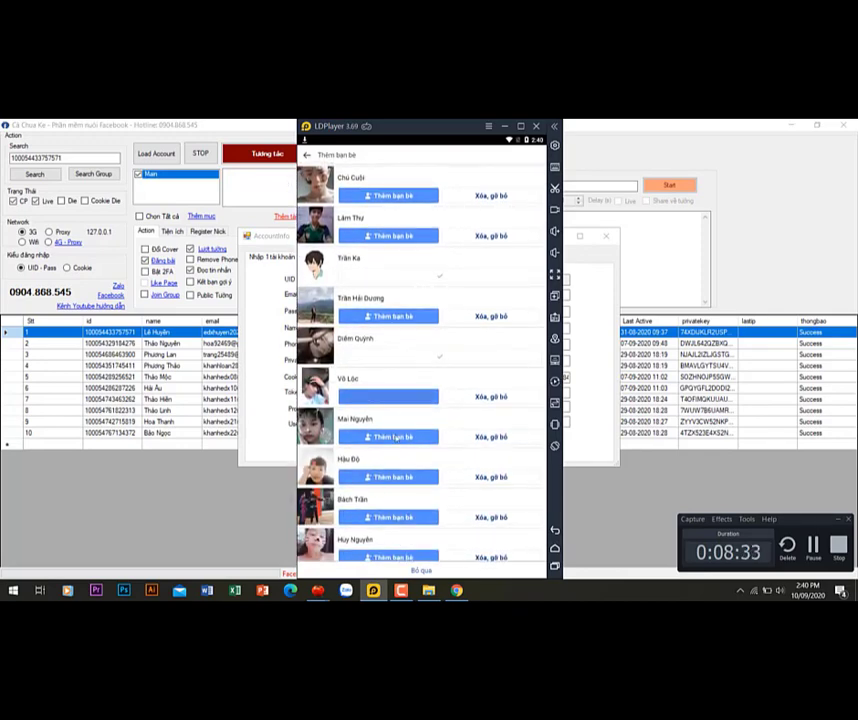
click(395, 518)
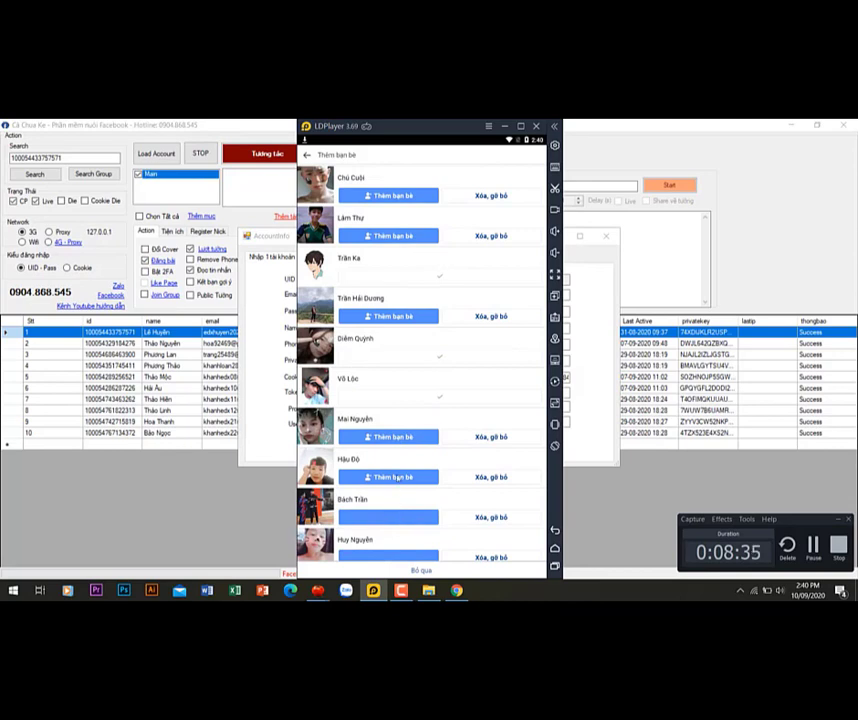
click(425, 477)
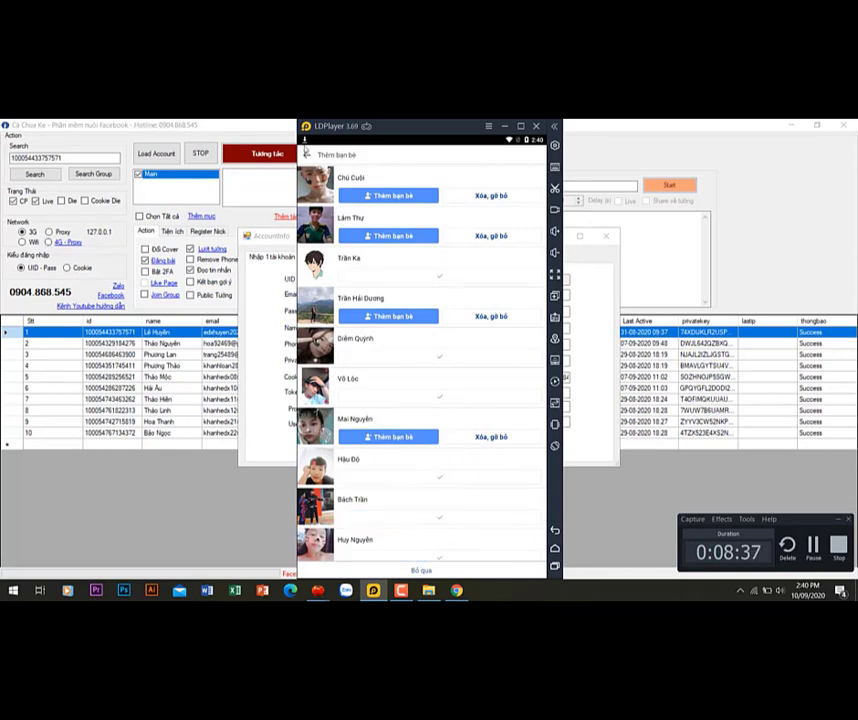
click(307, 156)
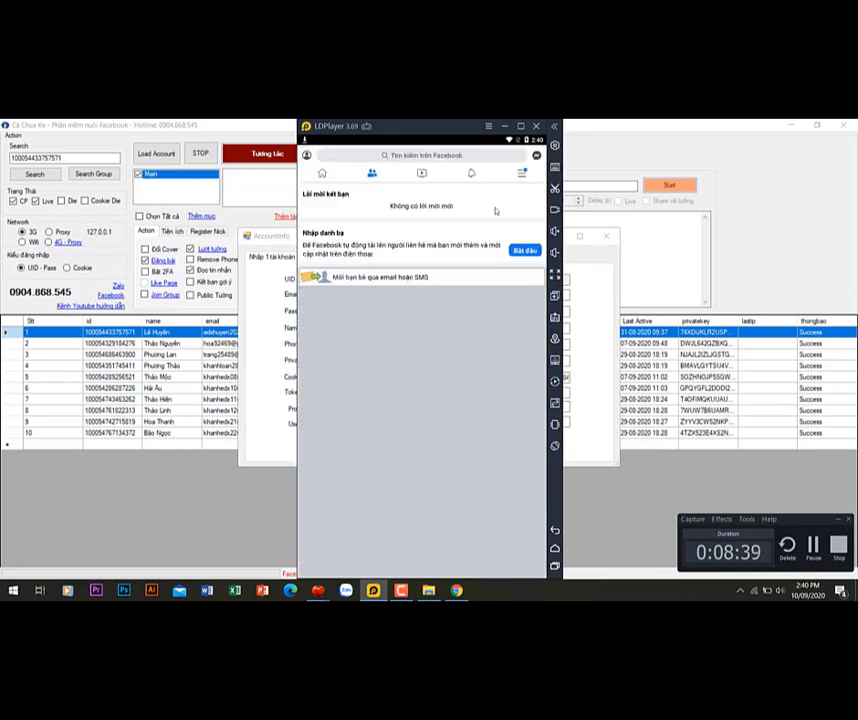
Log out of the Facebook Lite account without saving its password.
click(522, 176)
scroll(437, 440, down, 3)
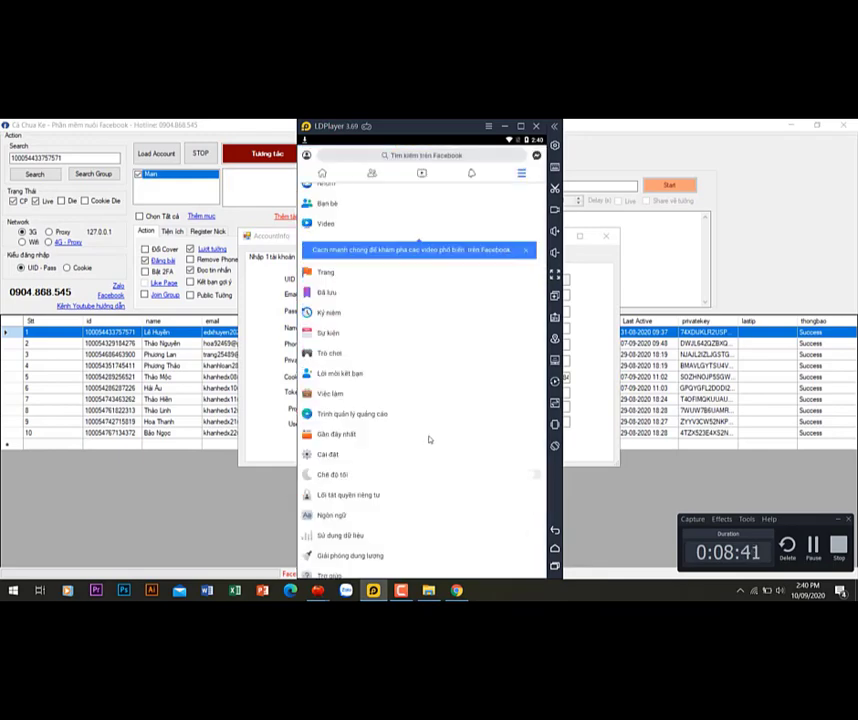
click(414, 564)
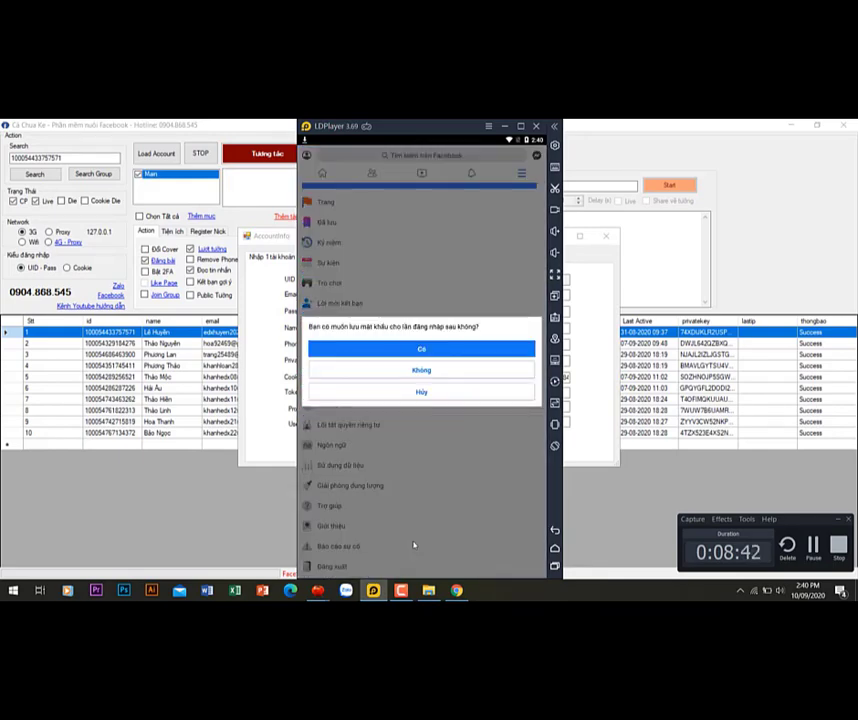
click(431, 371)
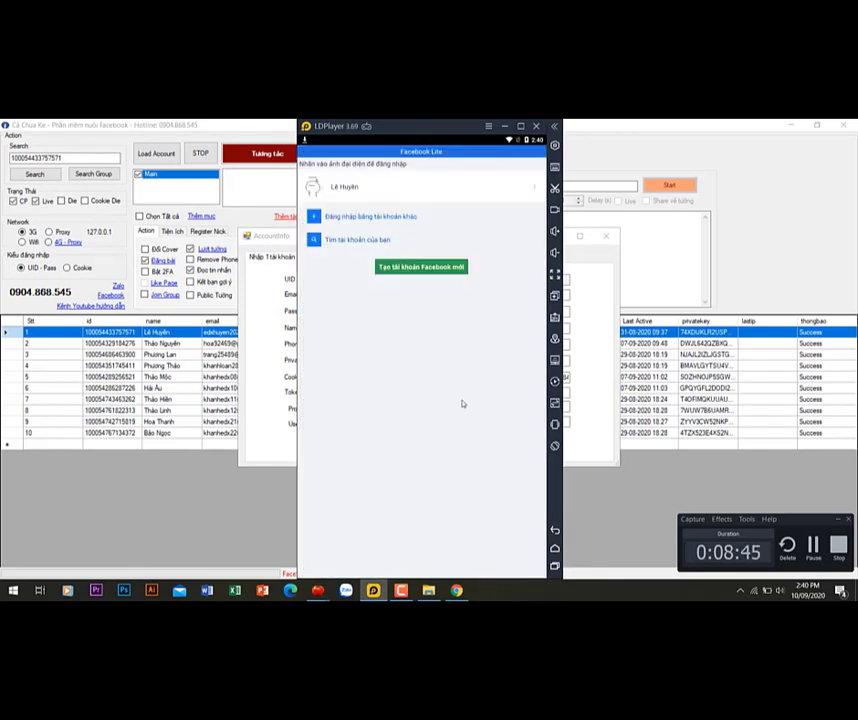
Remove the logged-out account from the phone through its login settings.
click(535, 186)
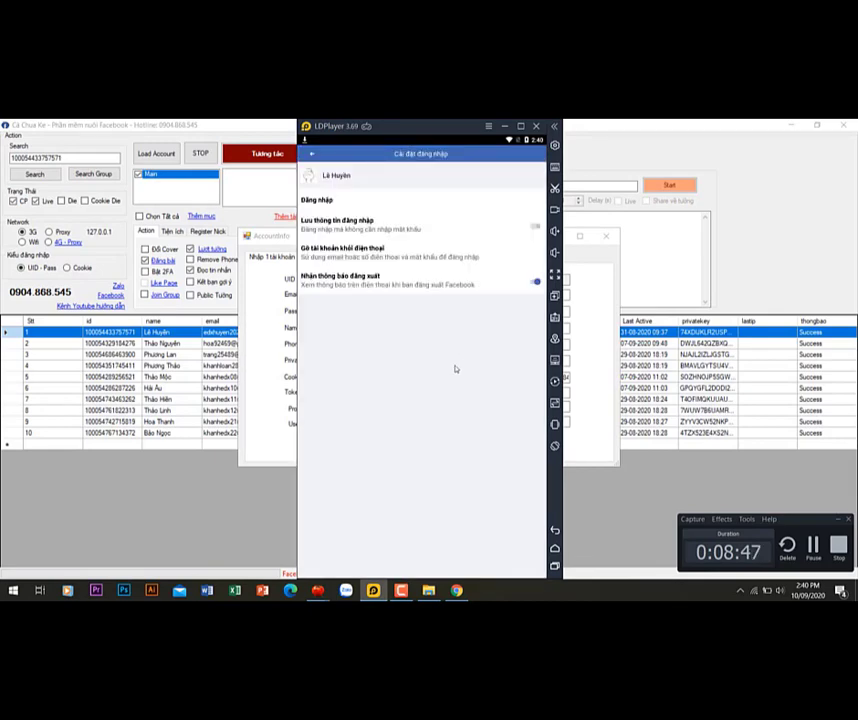
click(397, 257)
click(452, 382)
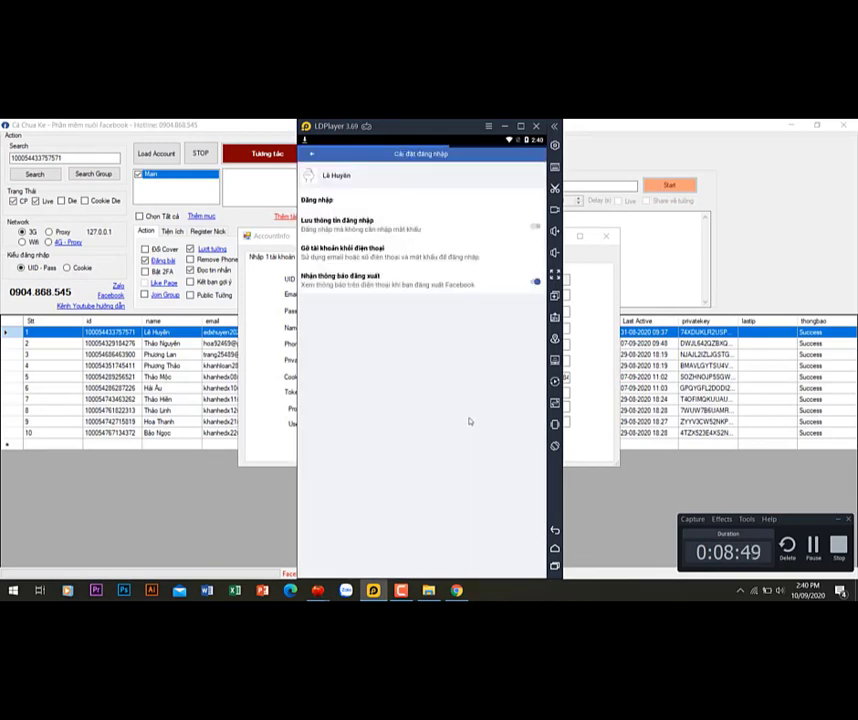
Delete all phone contacts with Easy Contacts Delete, starting from the home screen, and return to the home screen.
click(555, 549)
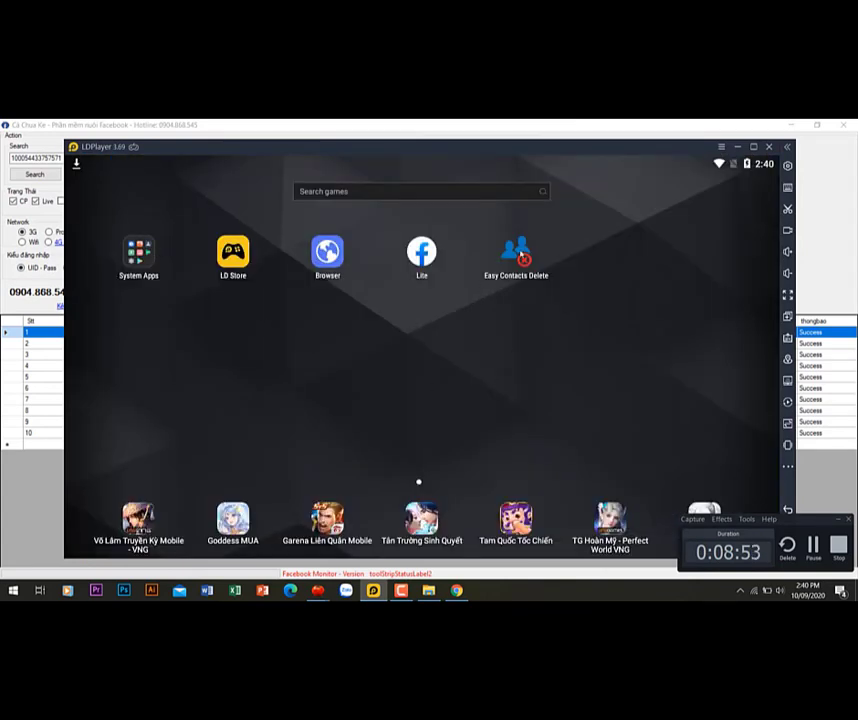
click(520, 240)
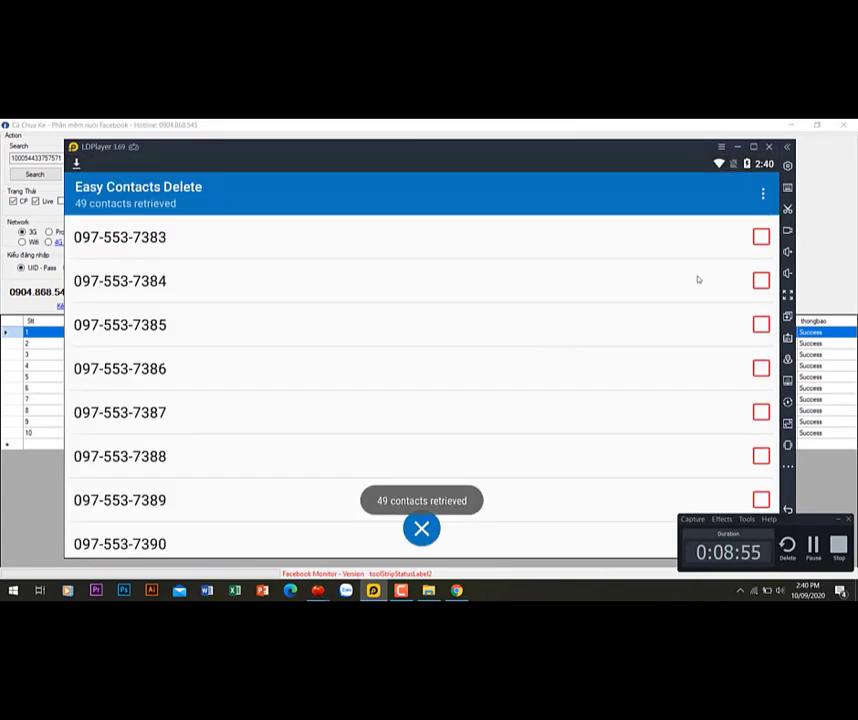
click(763, 193)
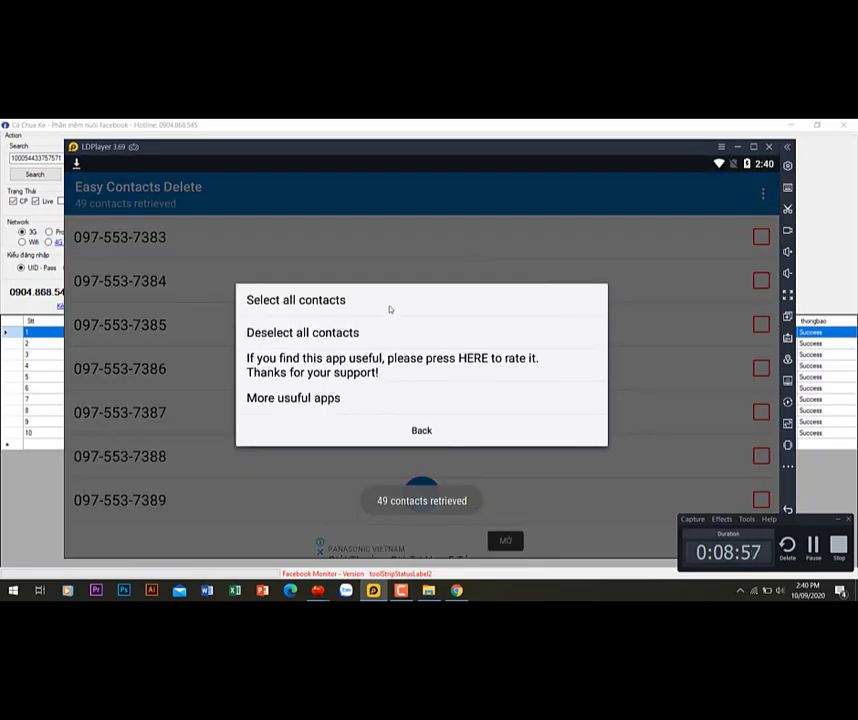
click(420, 305)
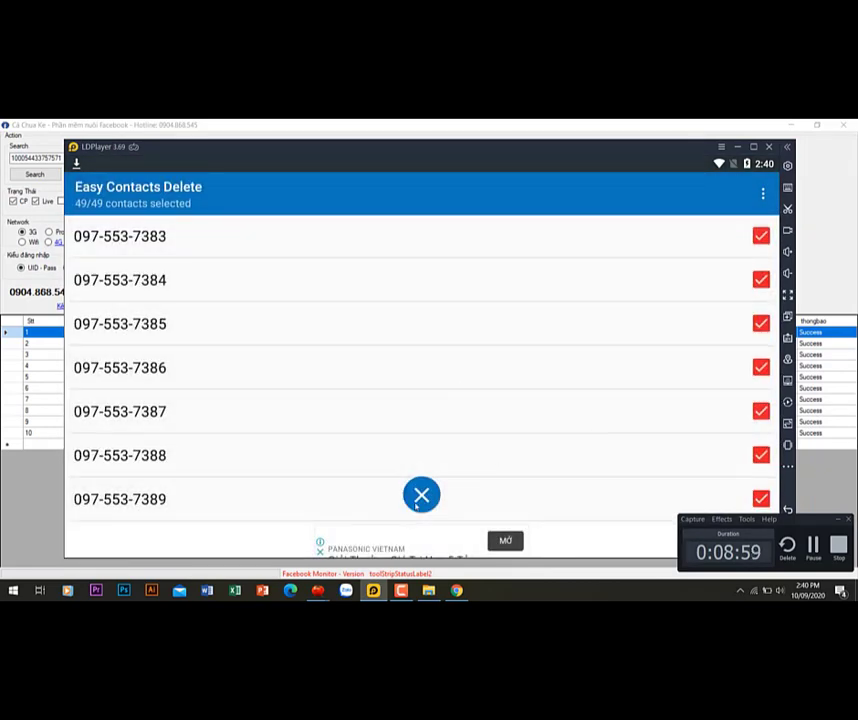
scroll(510, 415, down, 1)
click(421, 495)
click(506, 390)
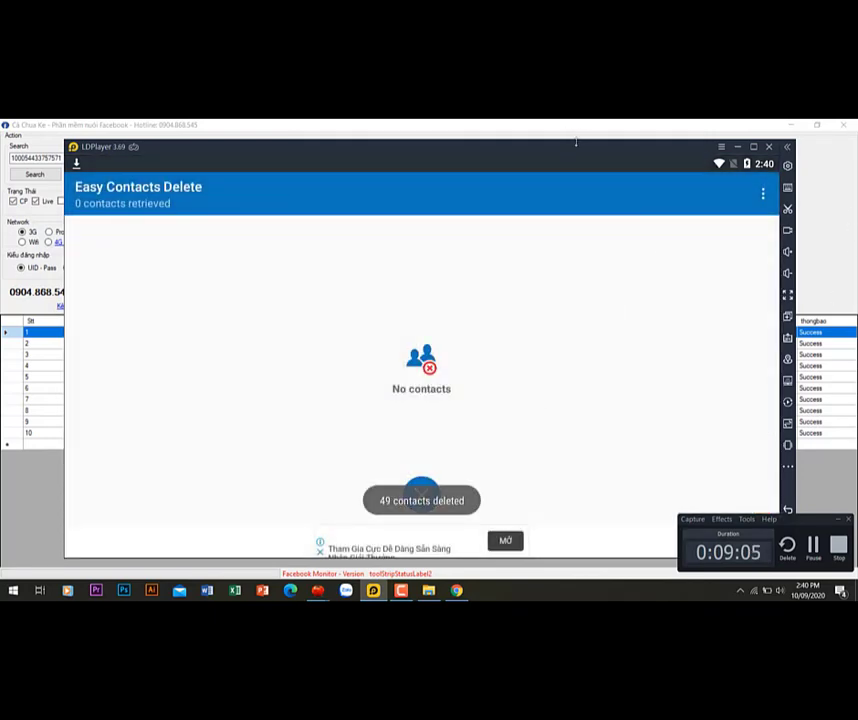
double_click(557, 146)
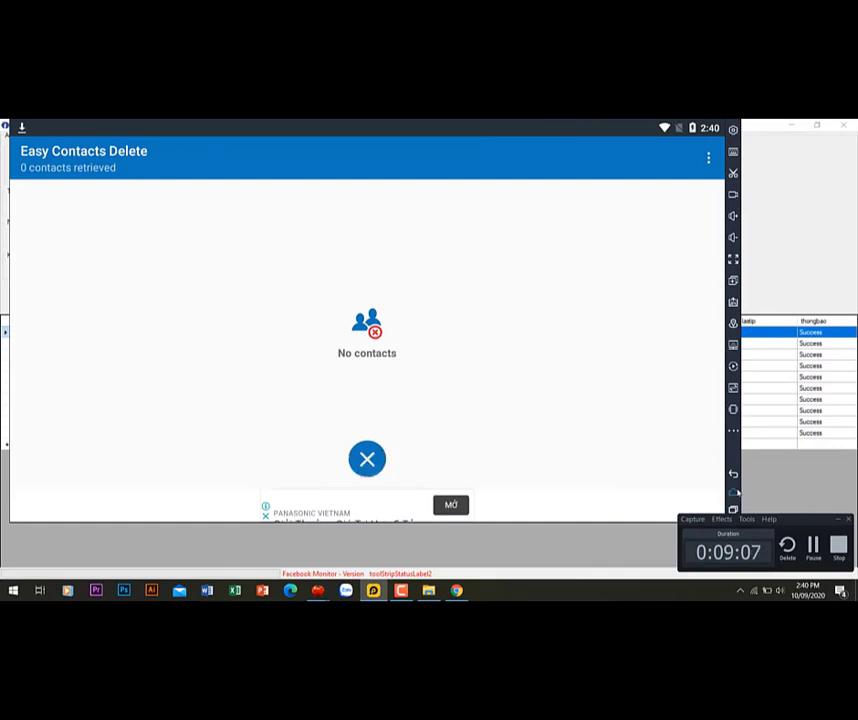
key(Escape)
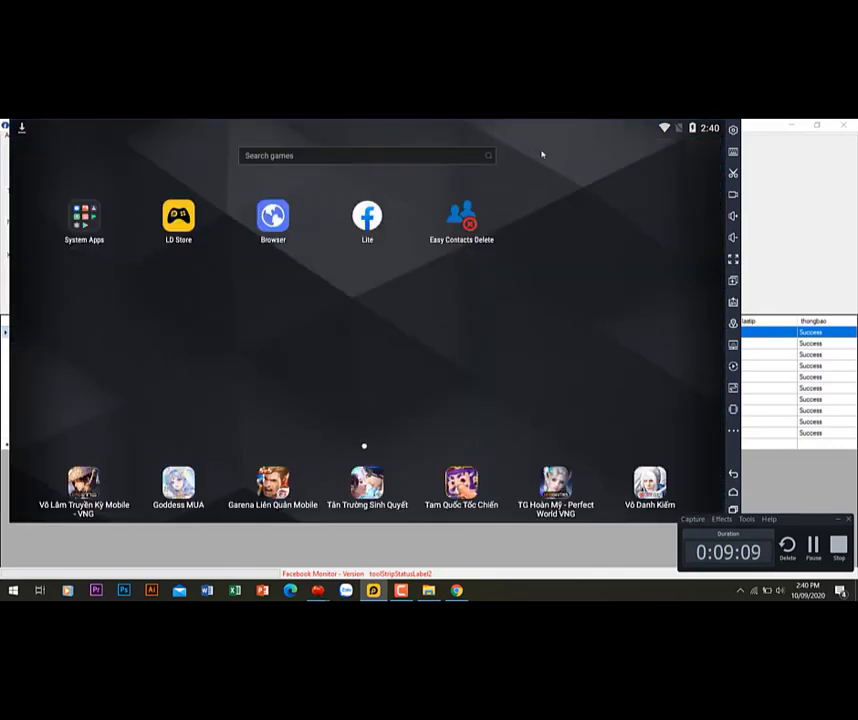
Close the notification shade and reposition the emulator window so its title bar sits fully within the desktop.
drag(528, 126, 531, 157)
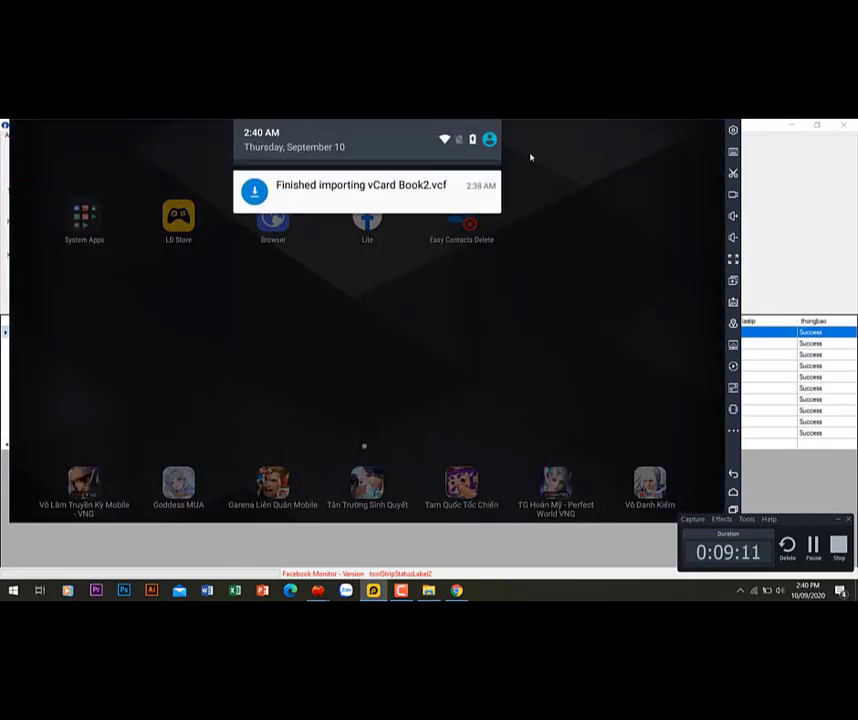
click(236, 410)
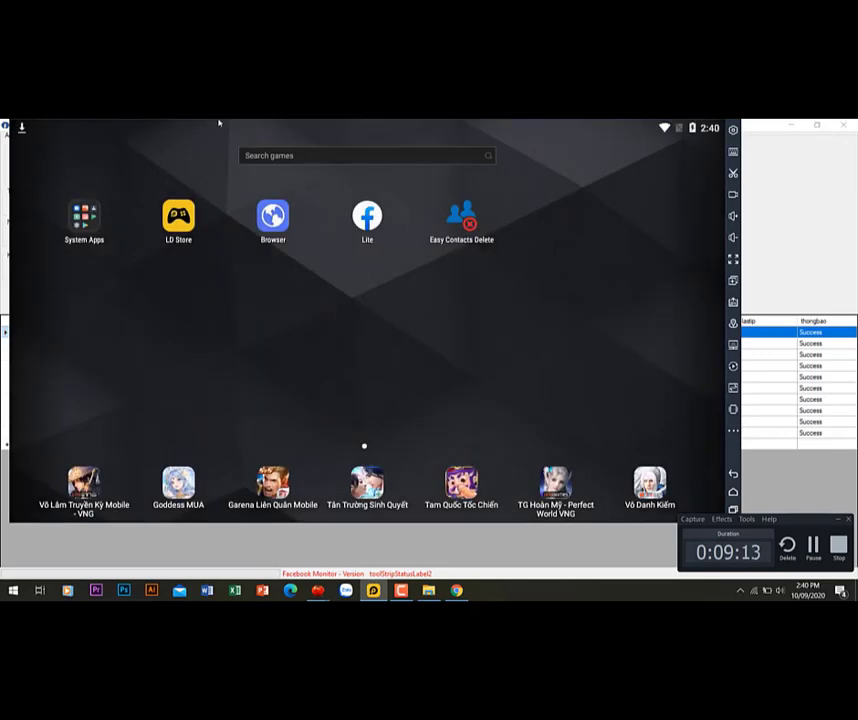
drag(196, 142, 303, 128)
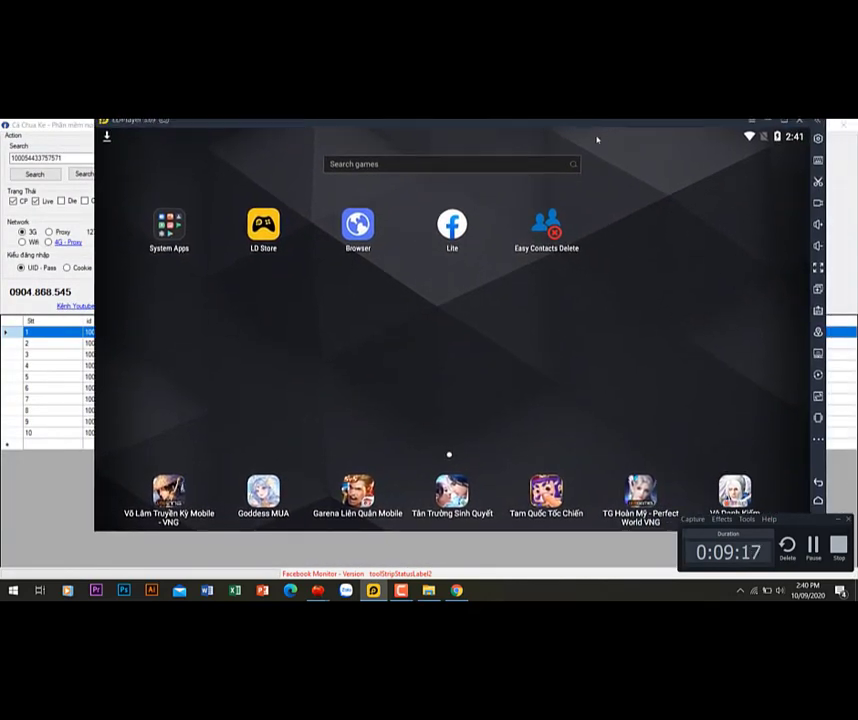
drag(596, 122, 577, 141)
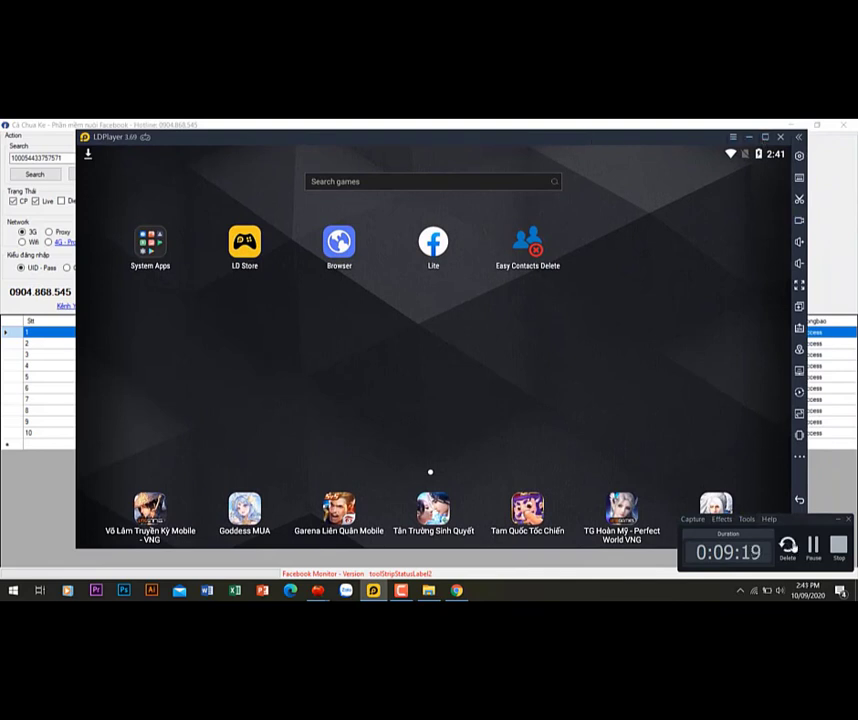